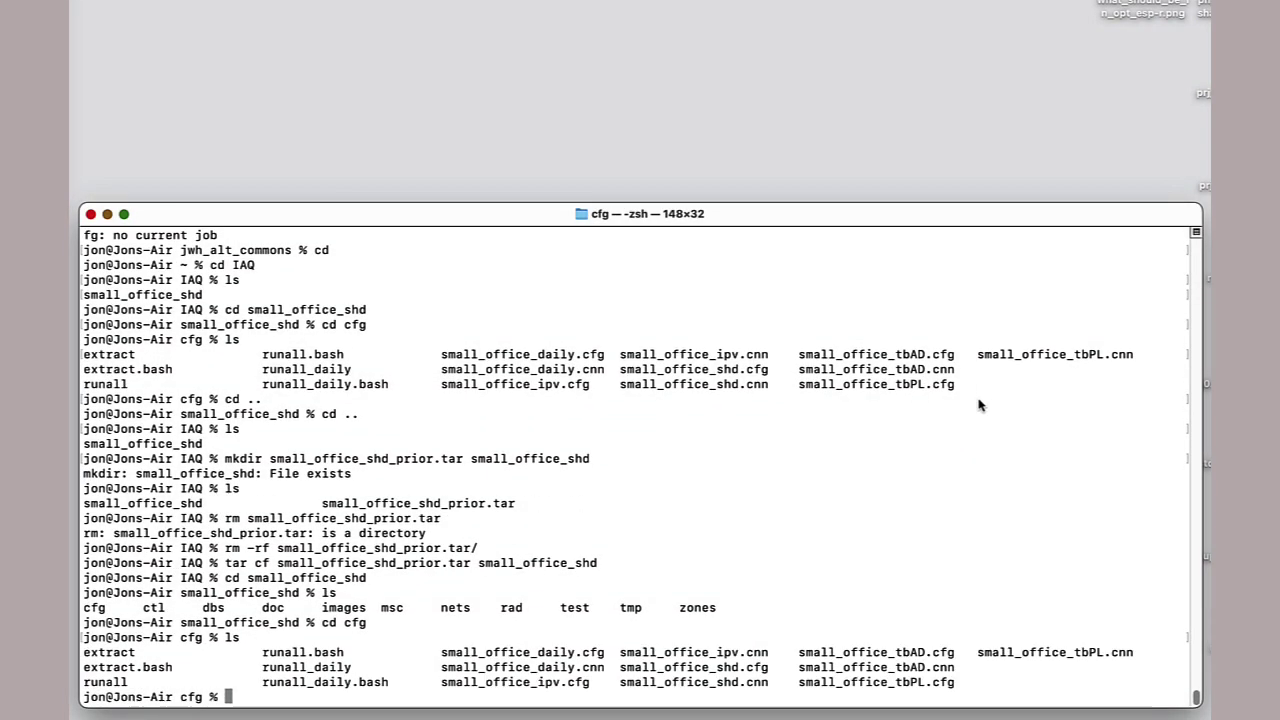
Run 'prj -file small_office_shd.cfg' in Terminal to launch the ESP-r project manager.
type("prj -file")
left_click_drag(618, 668, 770, 670)
type("small_office_shd.cfg")
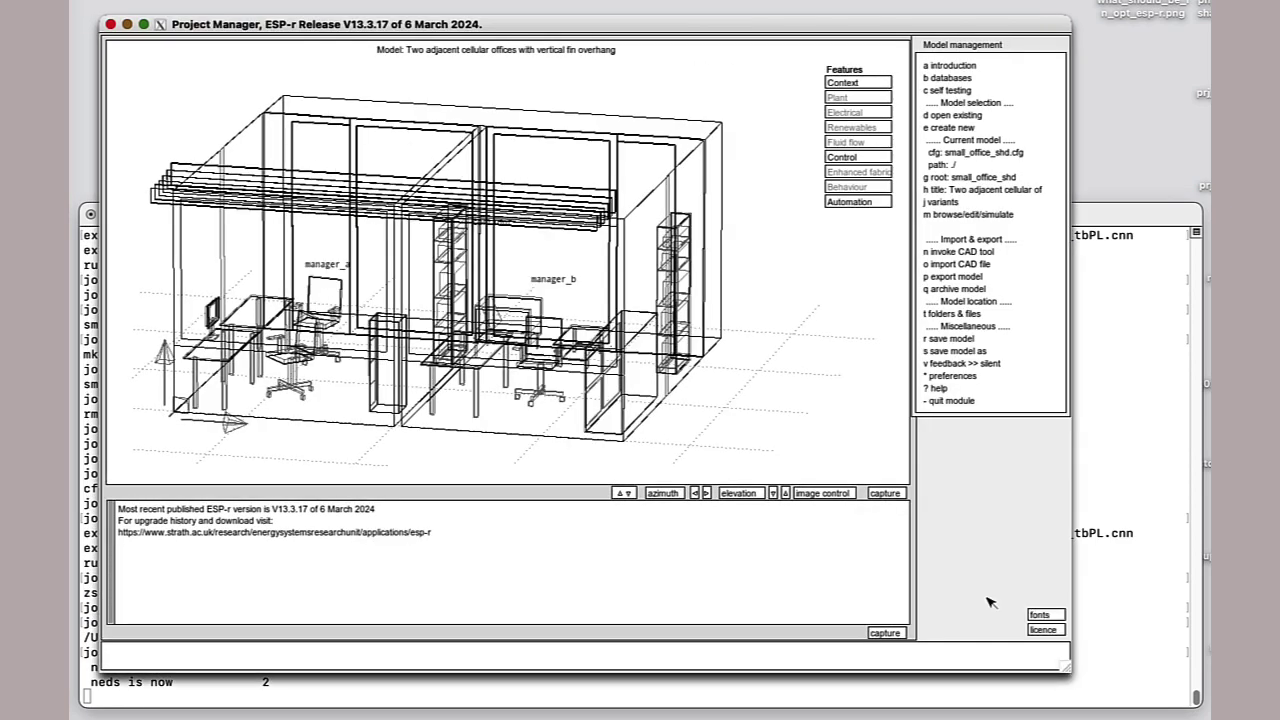
Enlarge the ESP-r interface fonts, including the feedback text and button labels.
left_click(1045, 617)
left_click(592, 374)
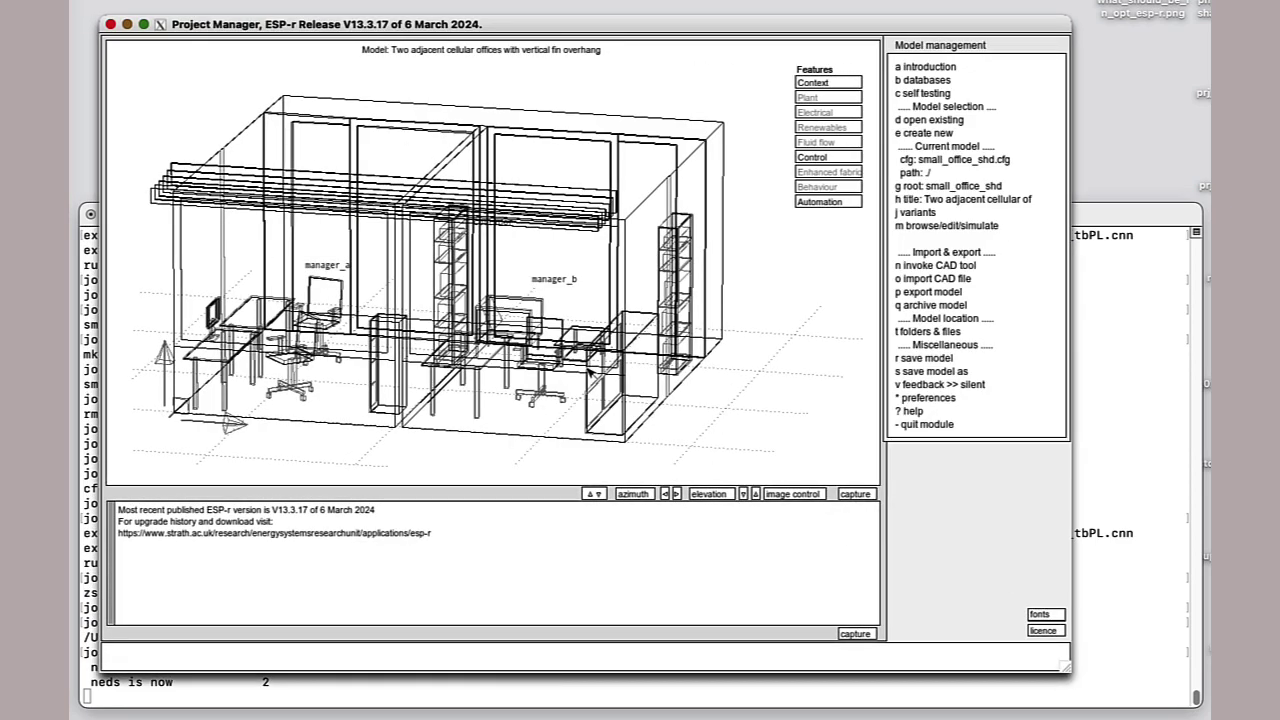
left_click(1045, 617)
left_click(560, 395)
left_click(1033, 618)
left_click(565, 418)
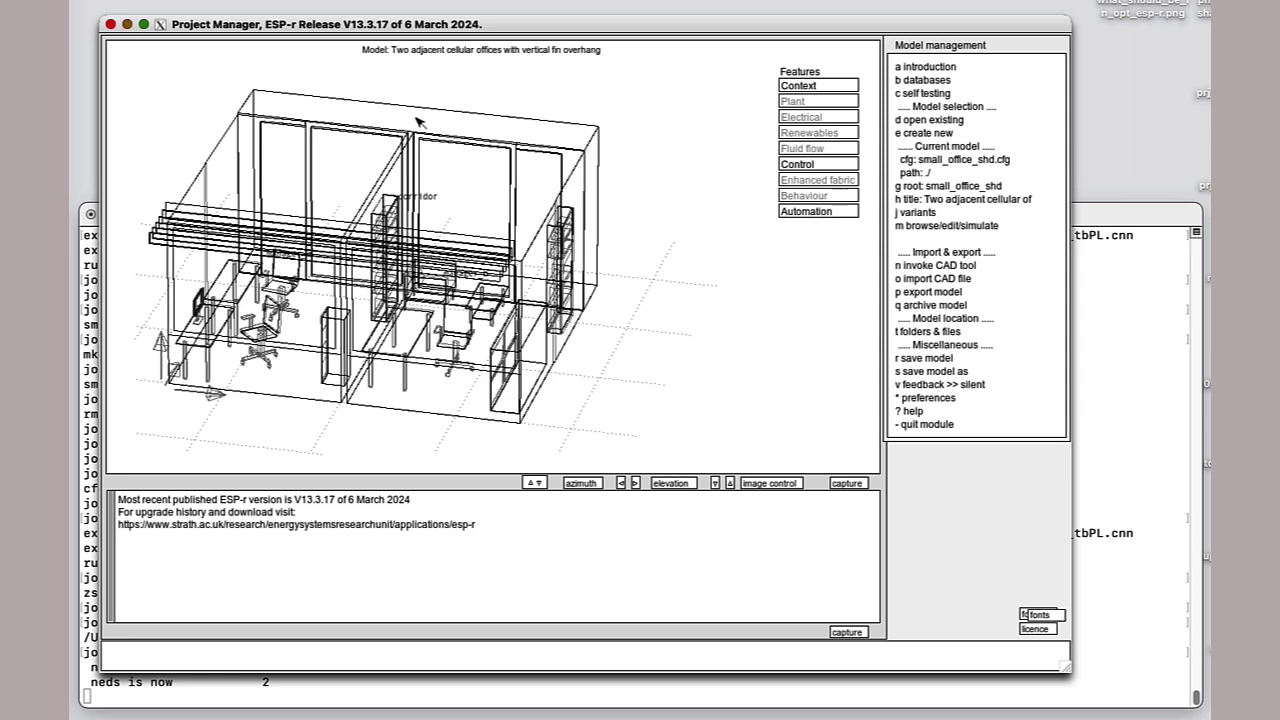
Go to building composition and open the corridor zone's geometry.
left_click(955, 227)
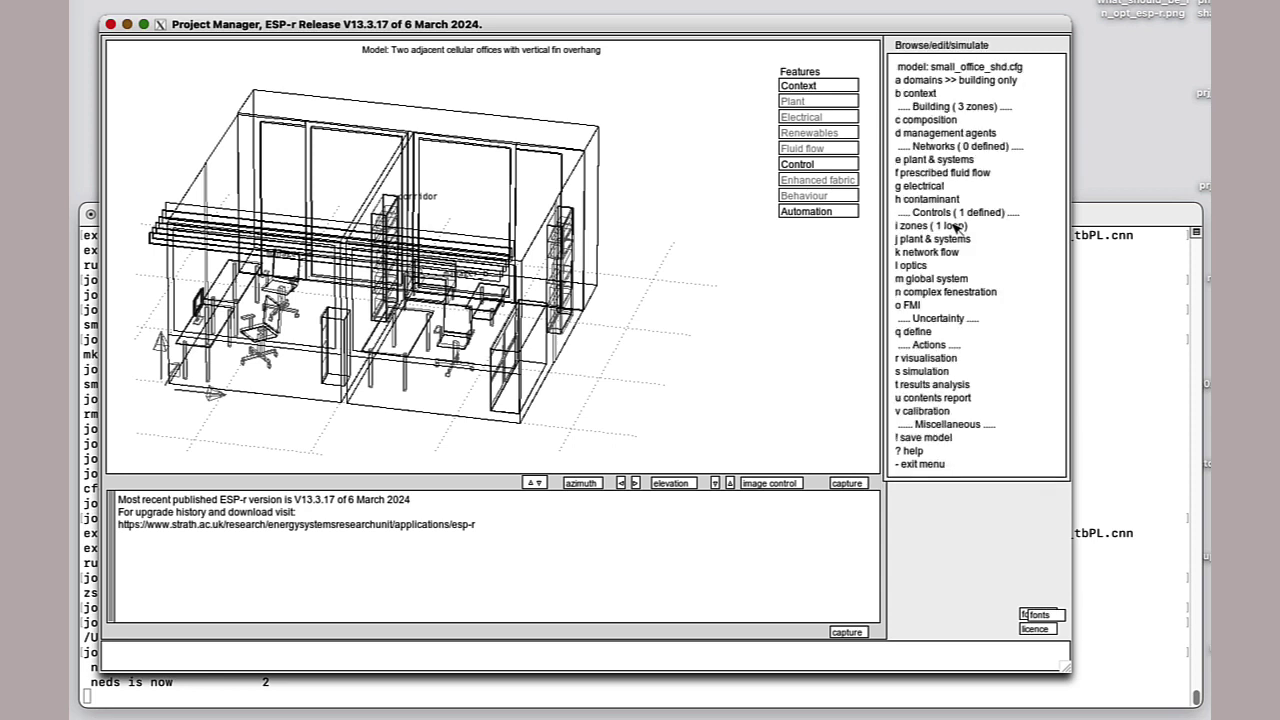
left_click(930, 120)
left_click(930, 80)
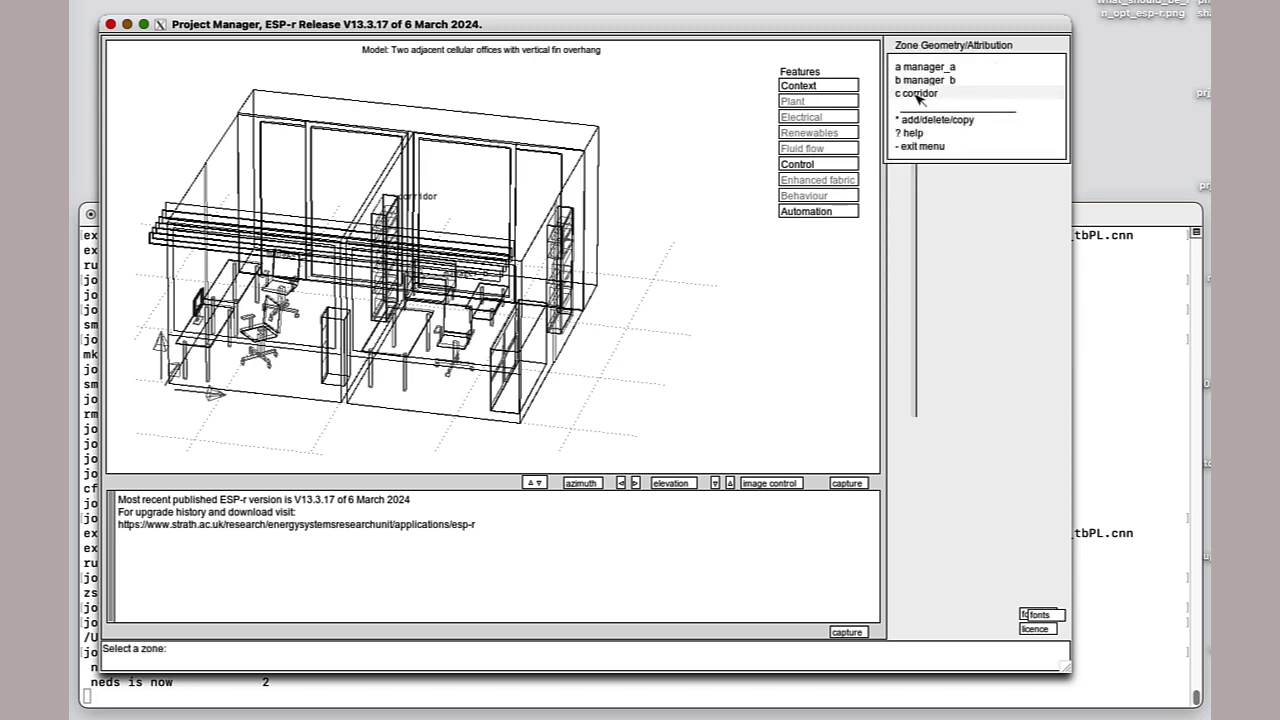
left_click(918, 95)
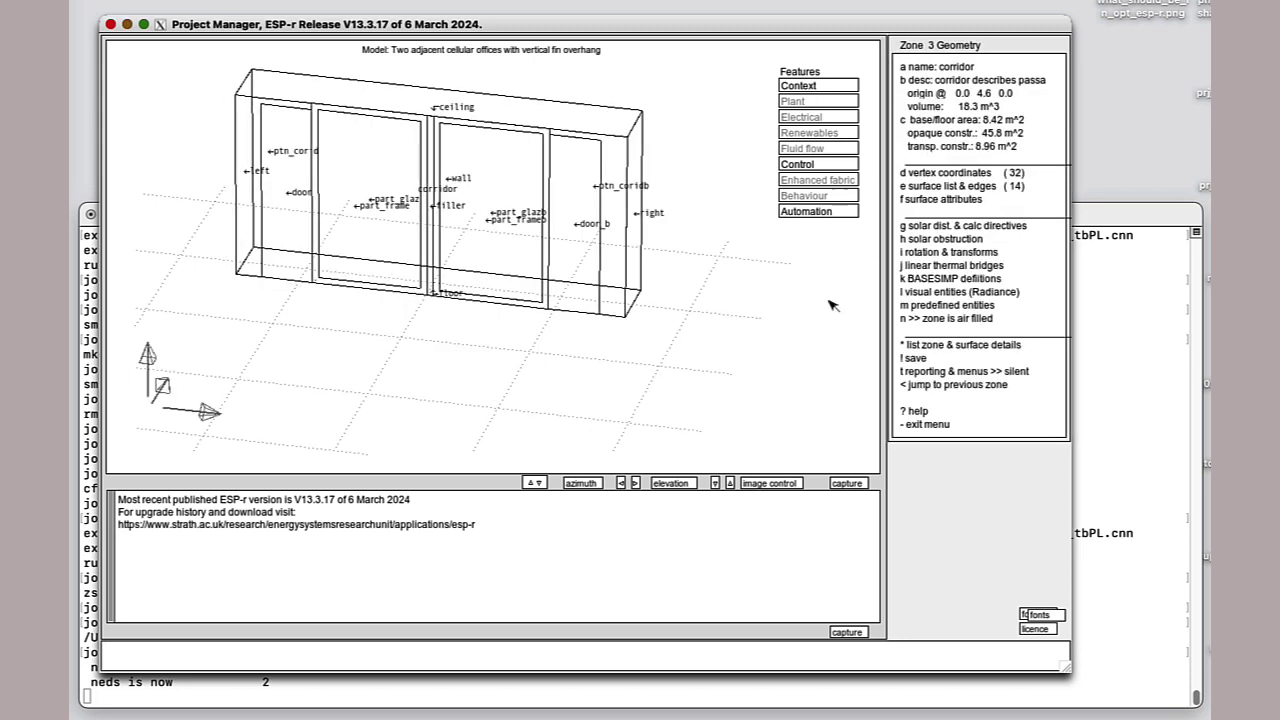
Hide the site origin and grid, show vertex numbers, and list the corridor's surfaces and edges.
left_click(768, 483)
left_click(1020, 435)
left_click(970, 448)
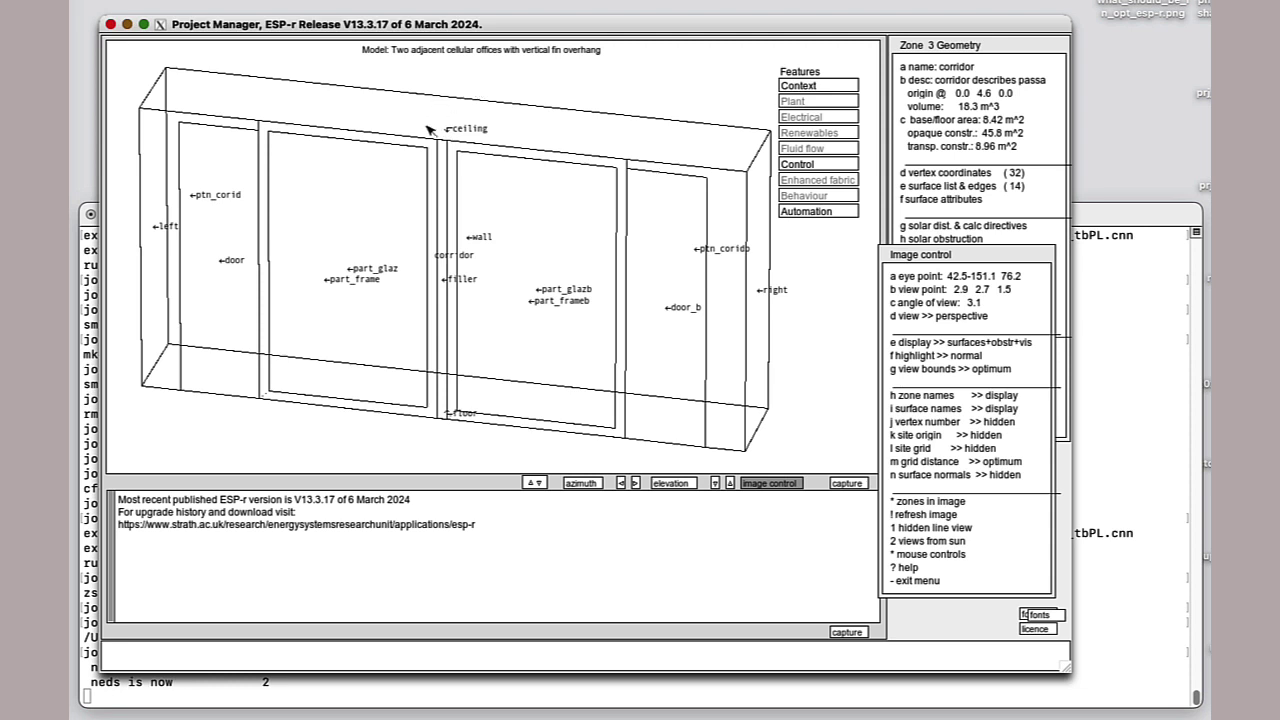
left_click(950, 422)
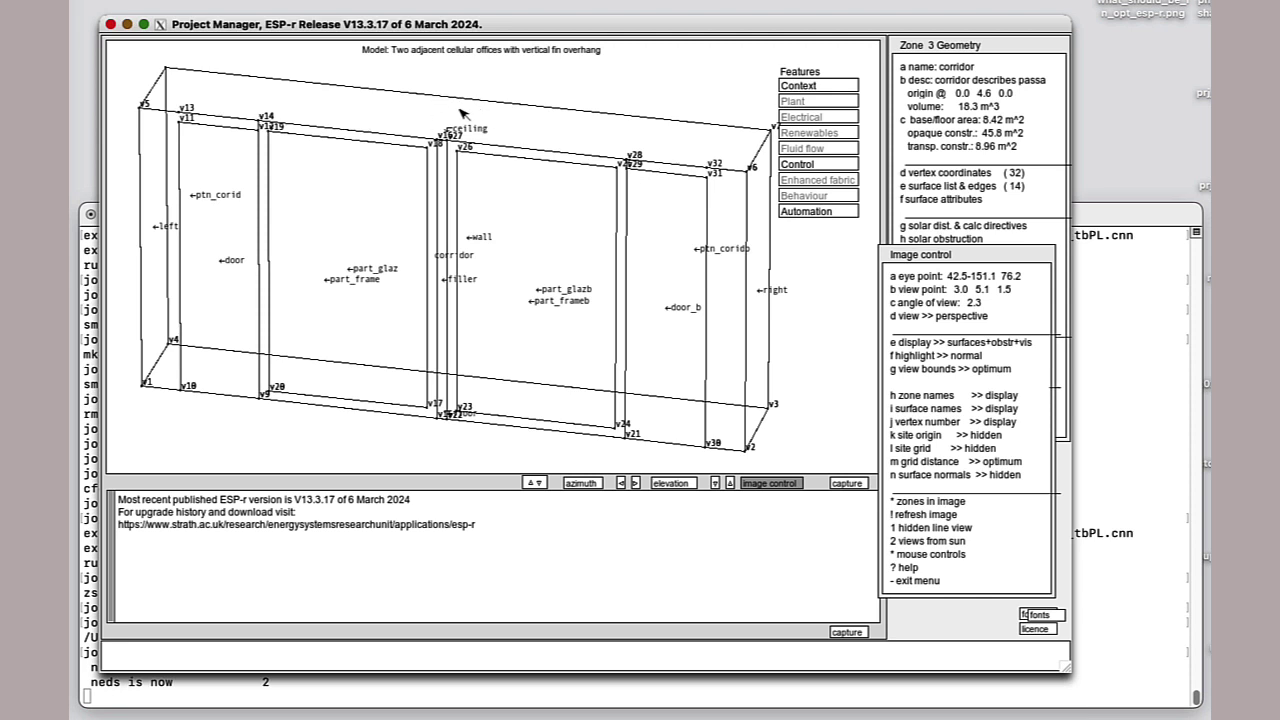
left_click(917, 580)
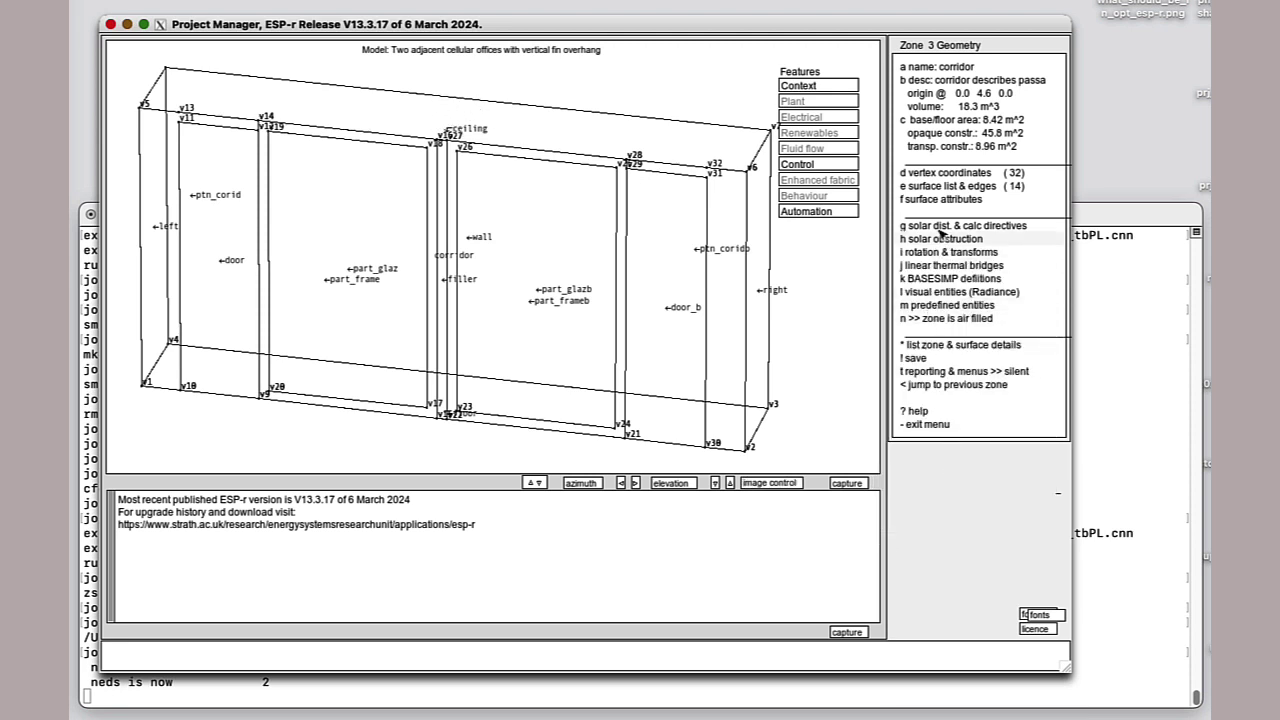
left_click(940, 187)
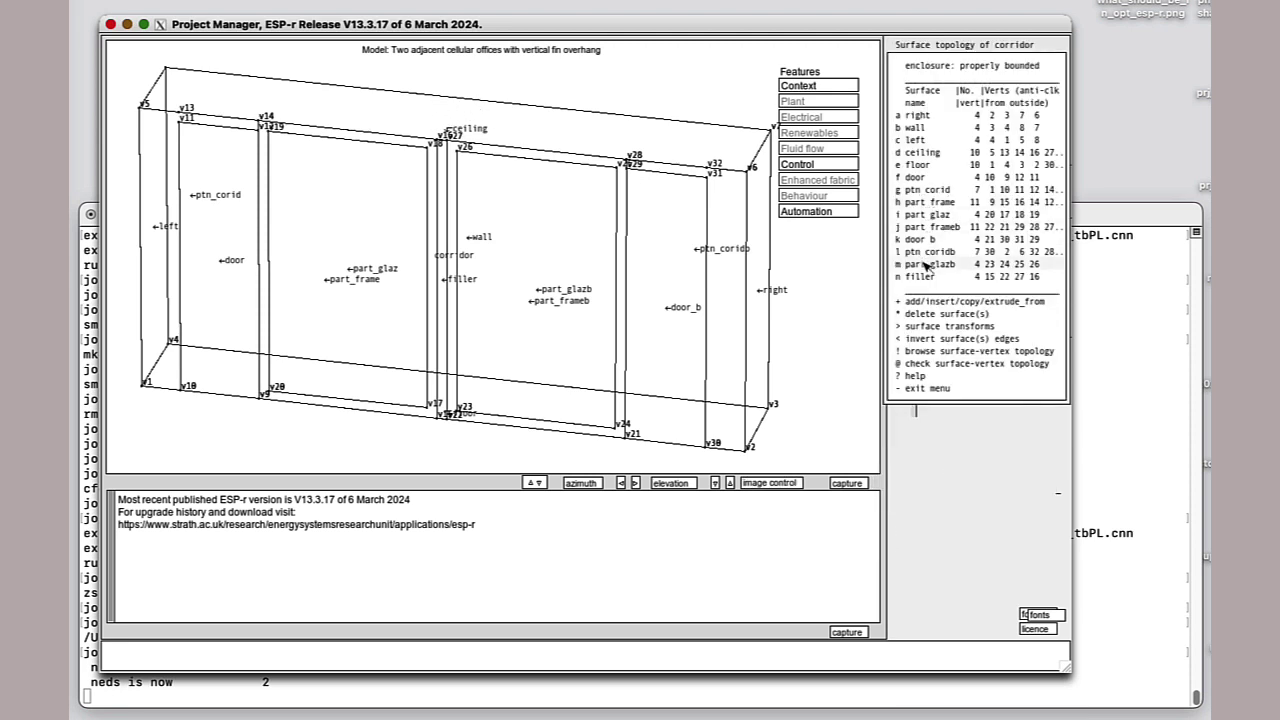
Insert a surface within the corridor ceiling at X offset 4.000 and name it grill.
left_click(930, 302)
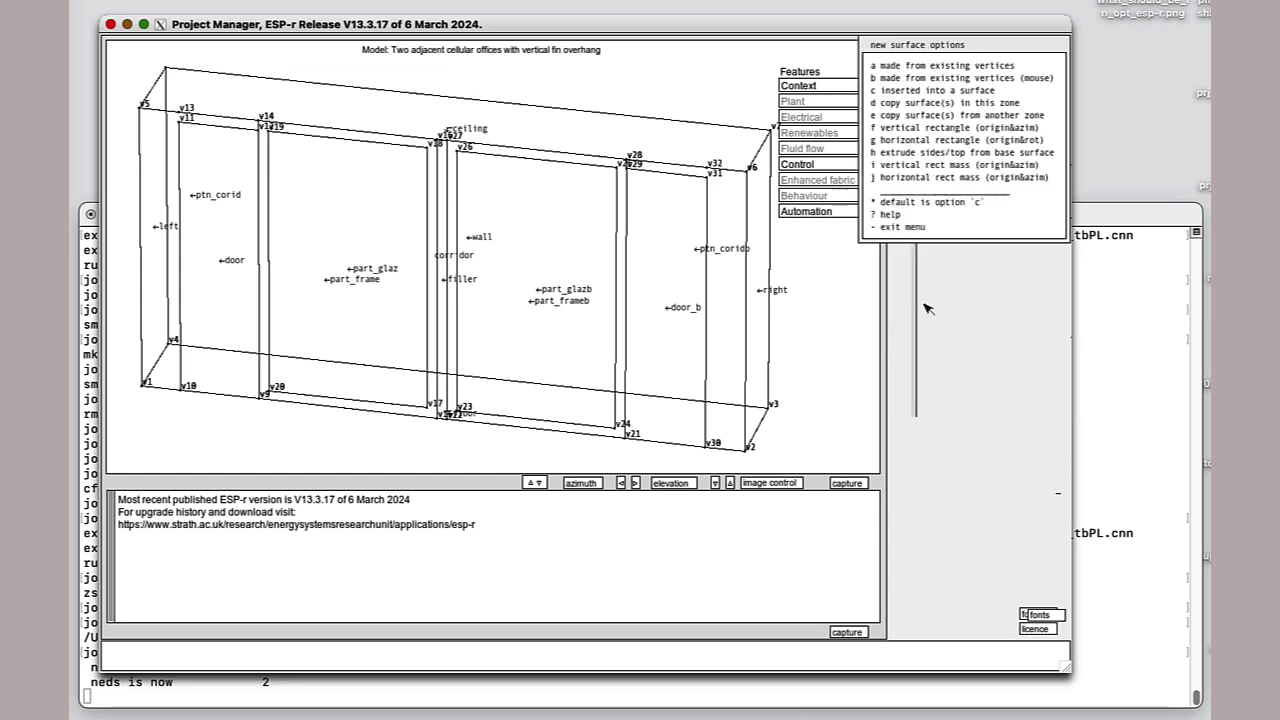
left_click(904, 91)
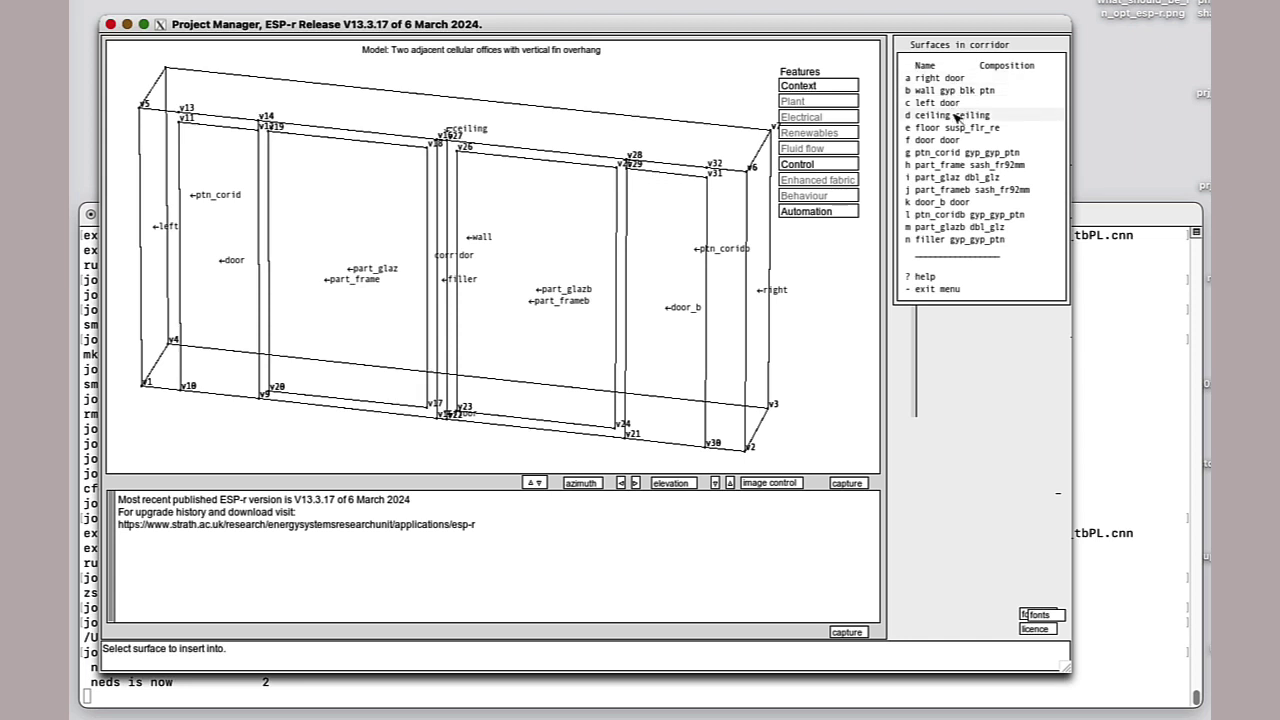
left_click(957, 117)
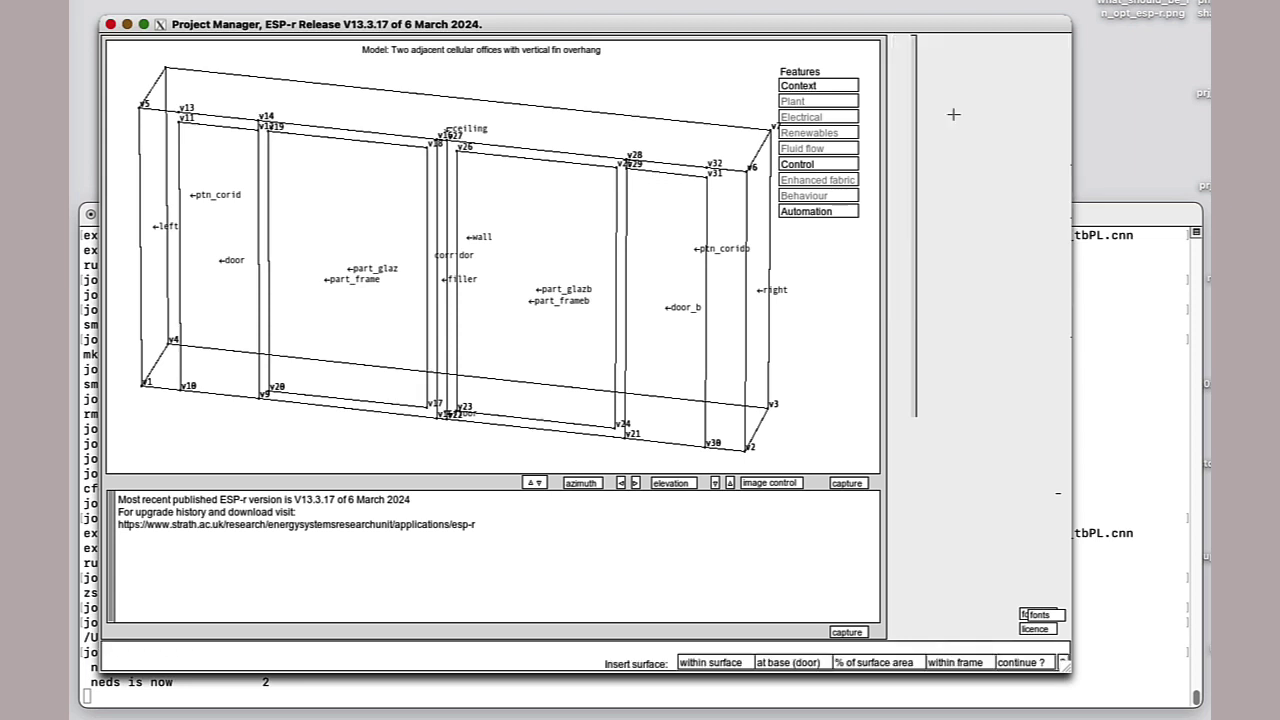
left_click(718, 660)
double_click(862, 662)
type("4.000  0.300  1.000  1.000")
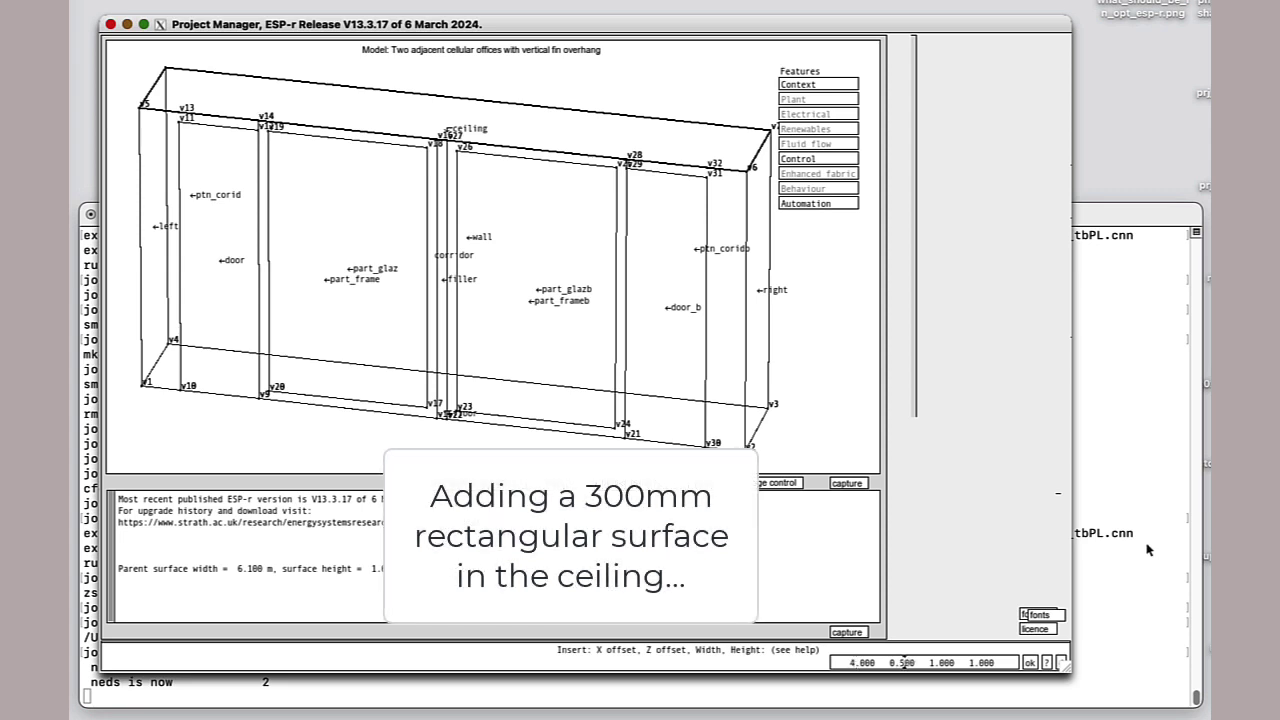
key("Tab")
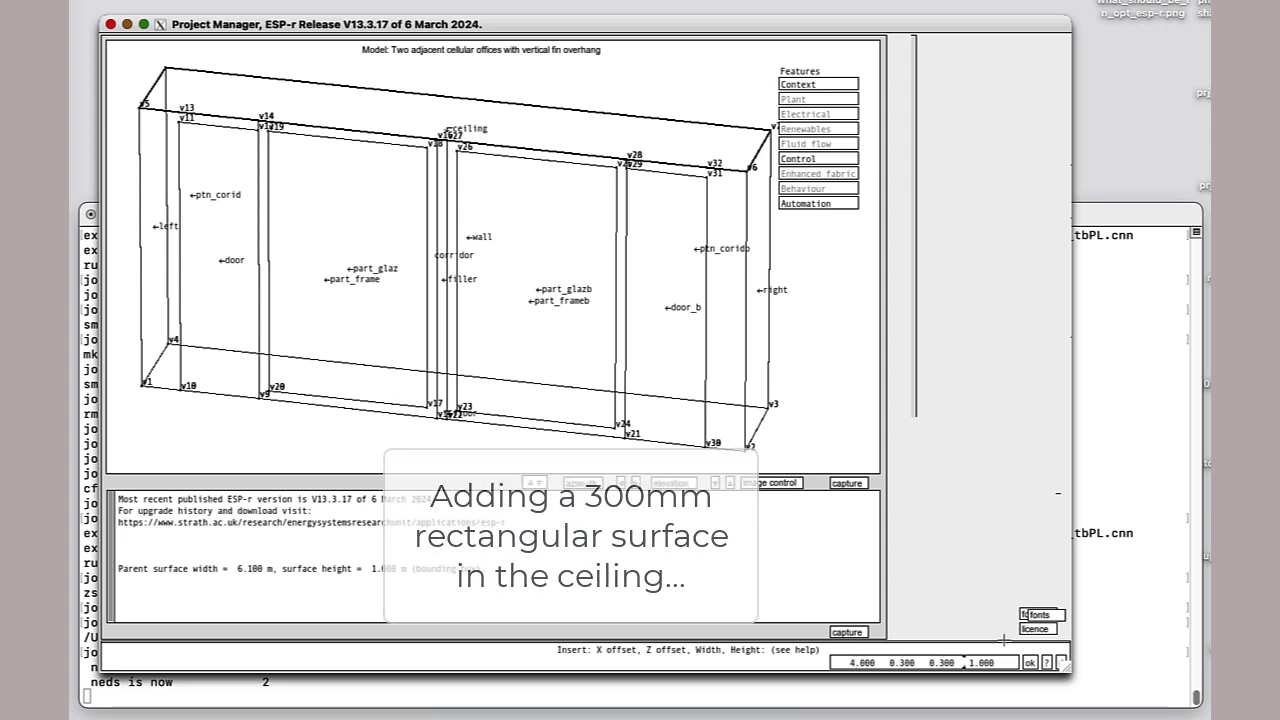
left_click(1028, 662)
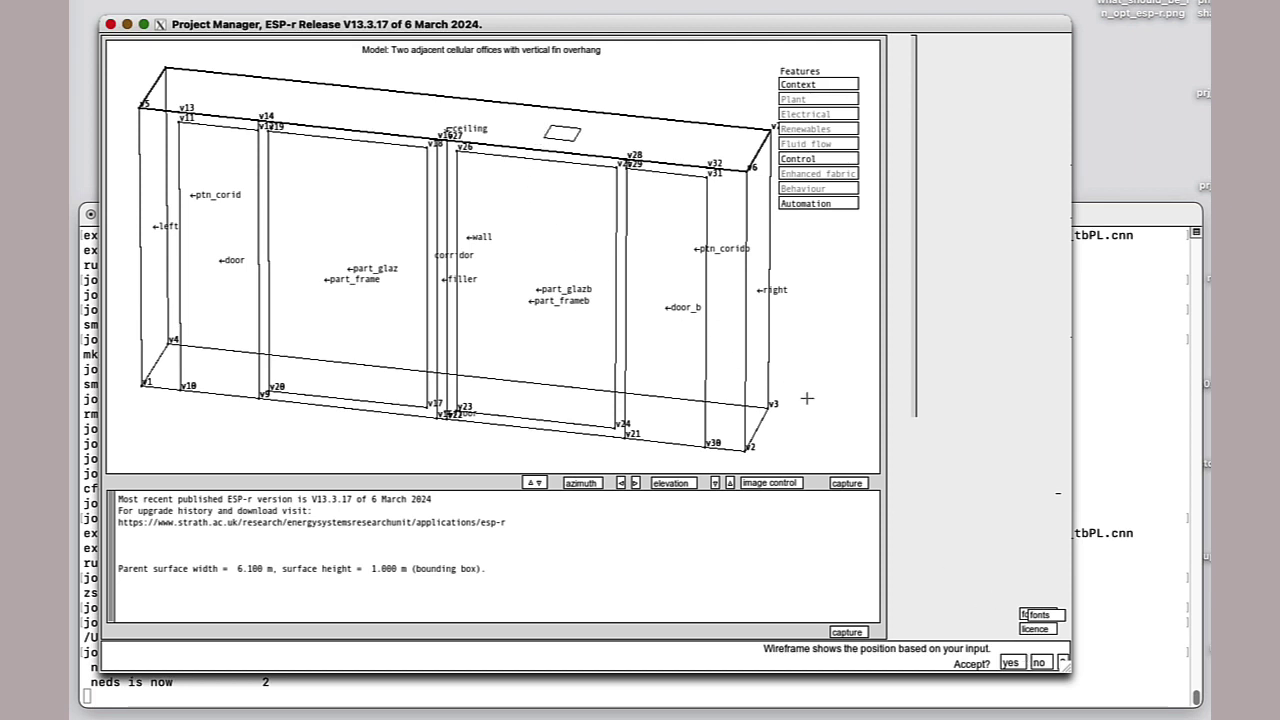
left_click(1011, 662)
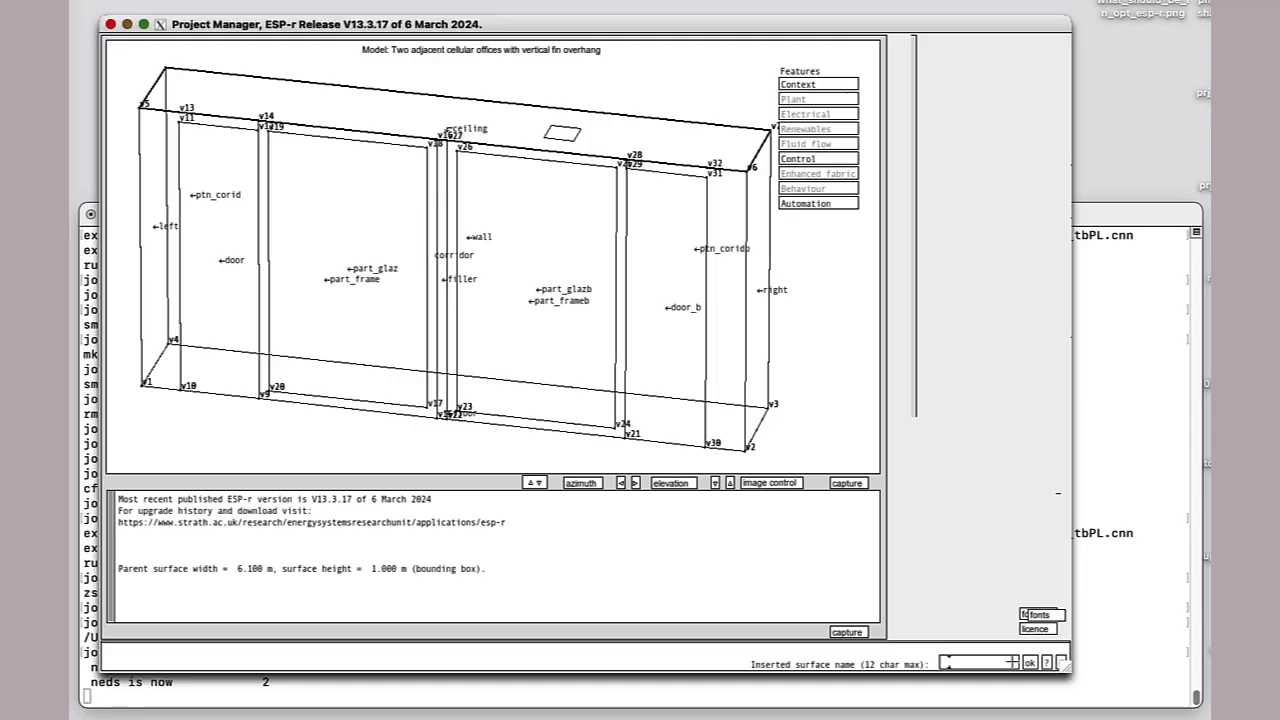
type("grill")
Give grill the steel_gr_3mm construction and GRILL usage with air leakage, then save.
left_click(1029, 663)
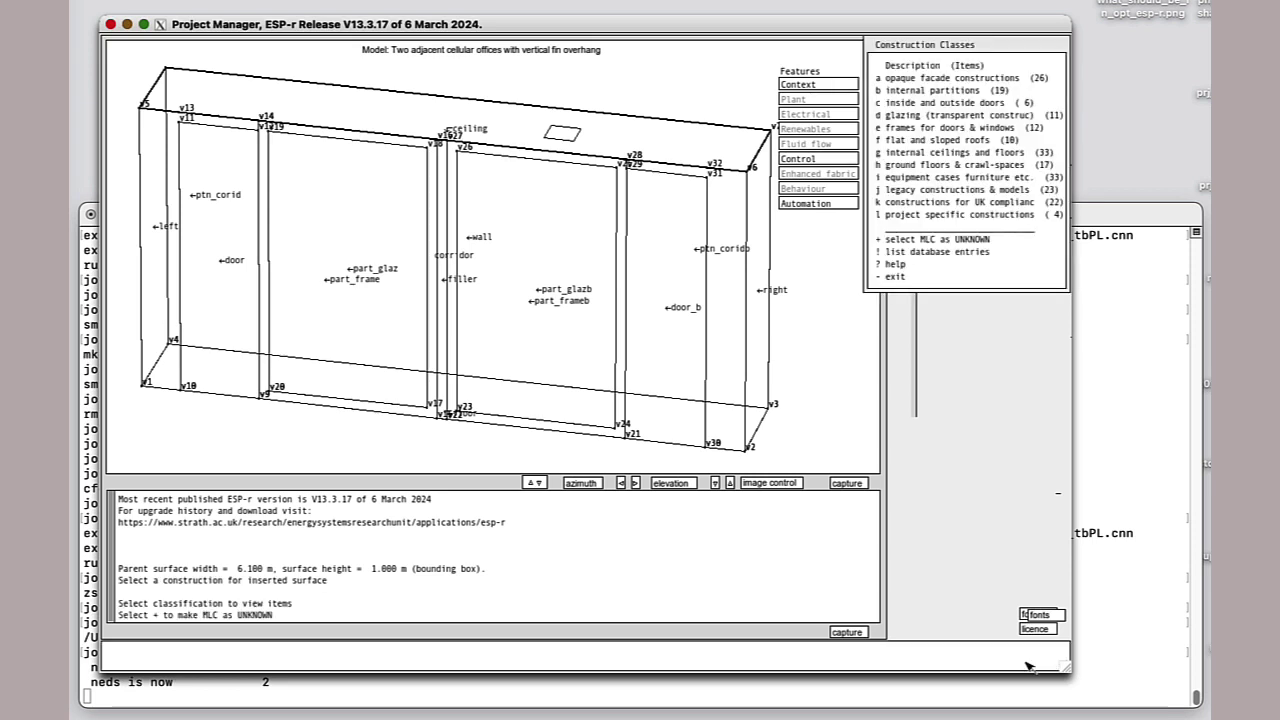
left_click(928, 177)
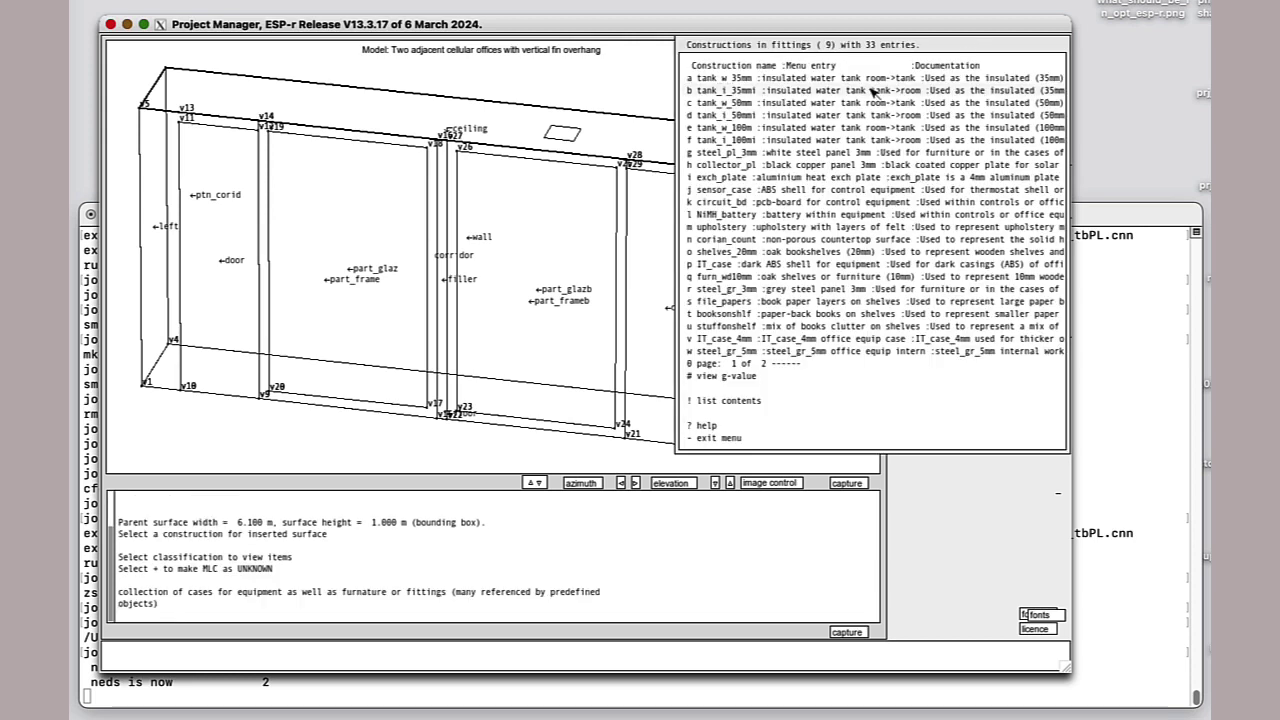
left_click(765, 291)
left_click(210, 586)
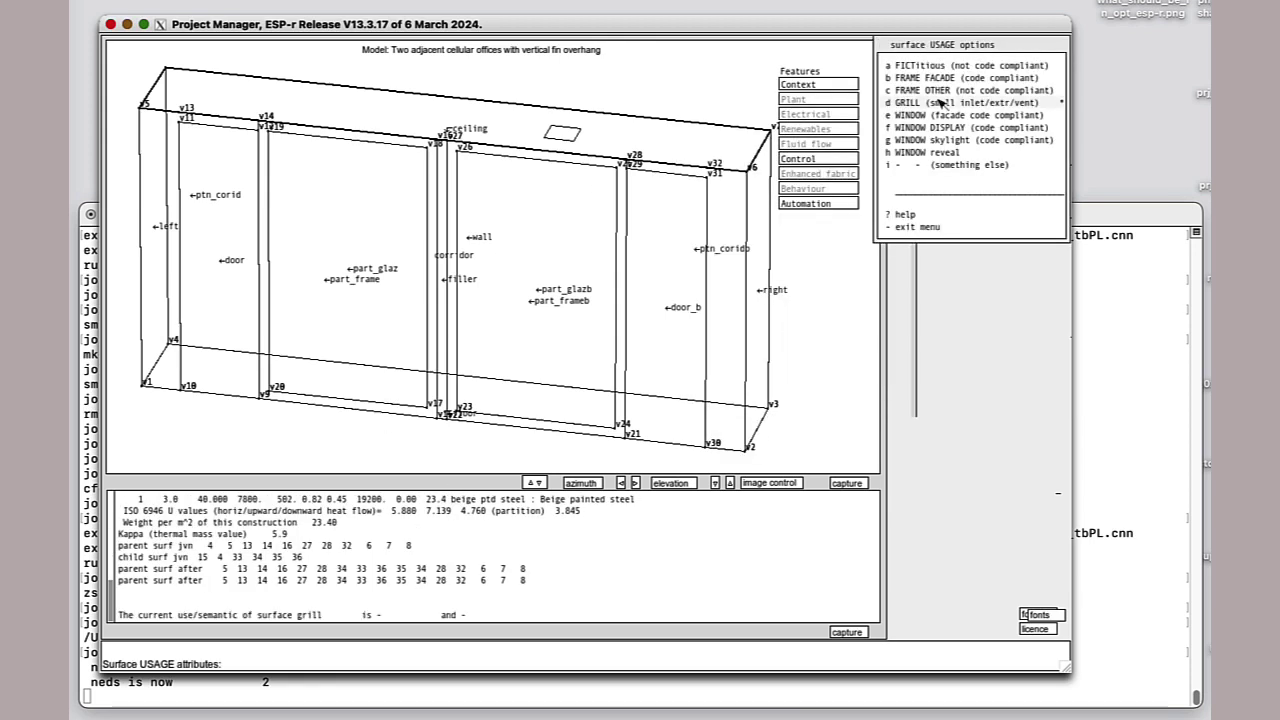
left_click(928, 222)
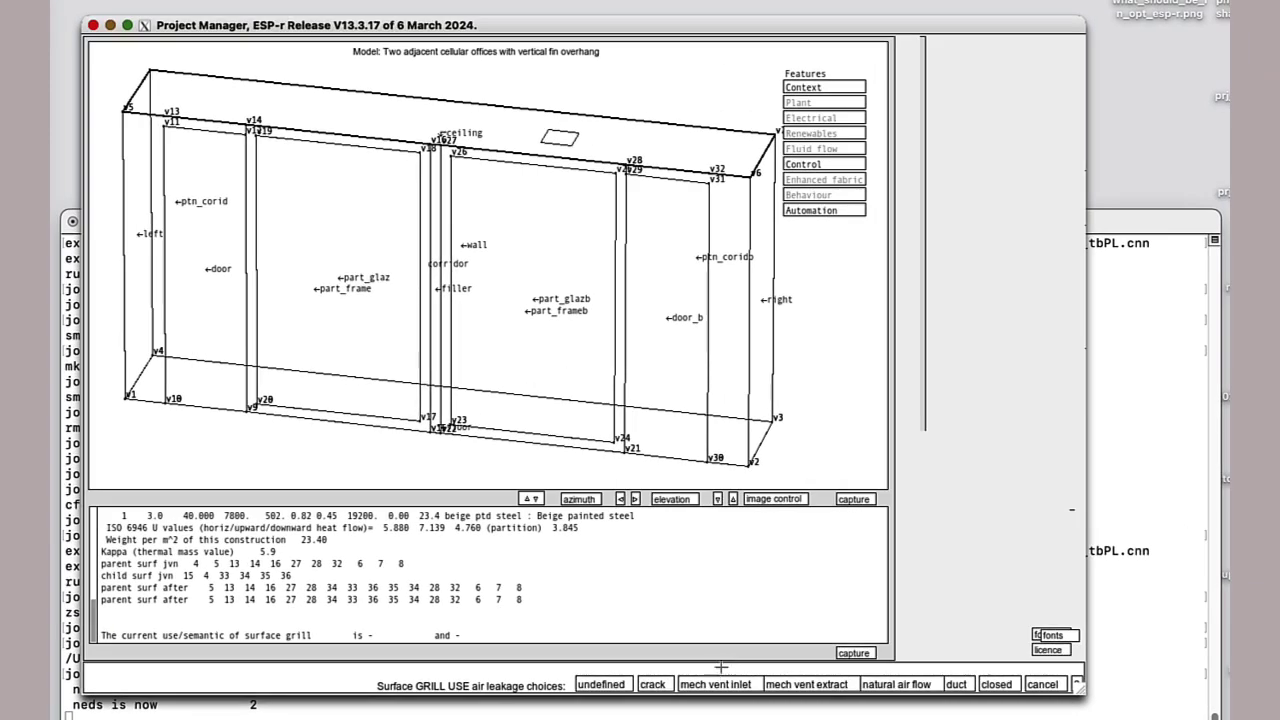
left_click(718, 683)
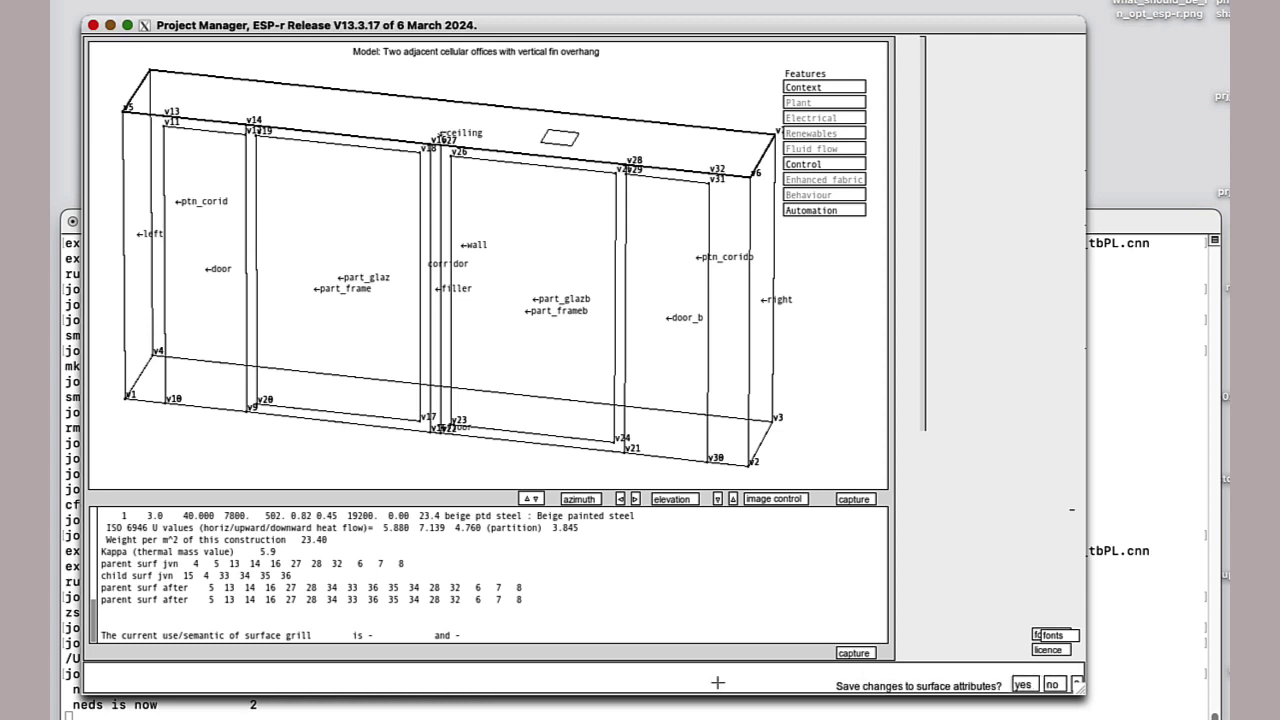
left_click(1022, 684)
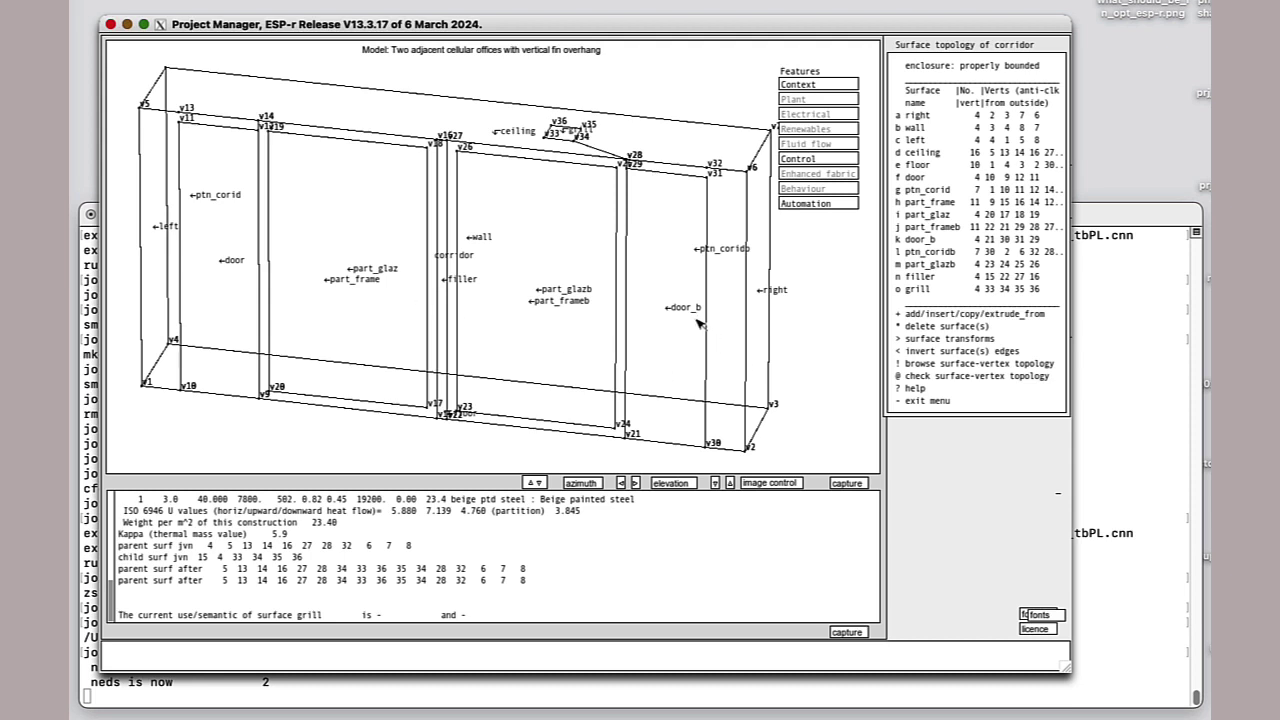
Switch to detailed reporting and make the corridor door a normal door with undercut leakage.
left_click(950, 402)
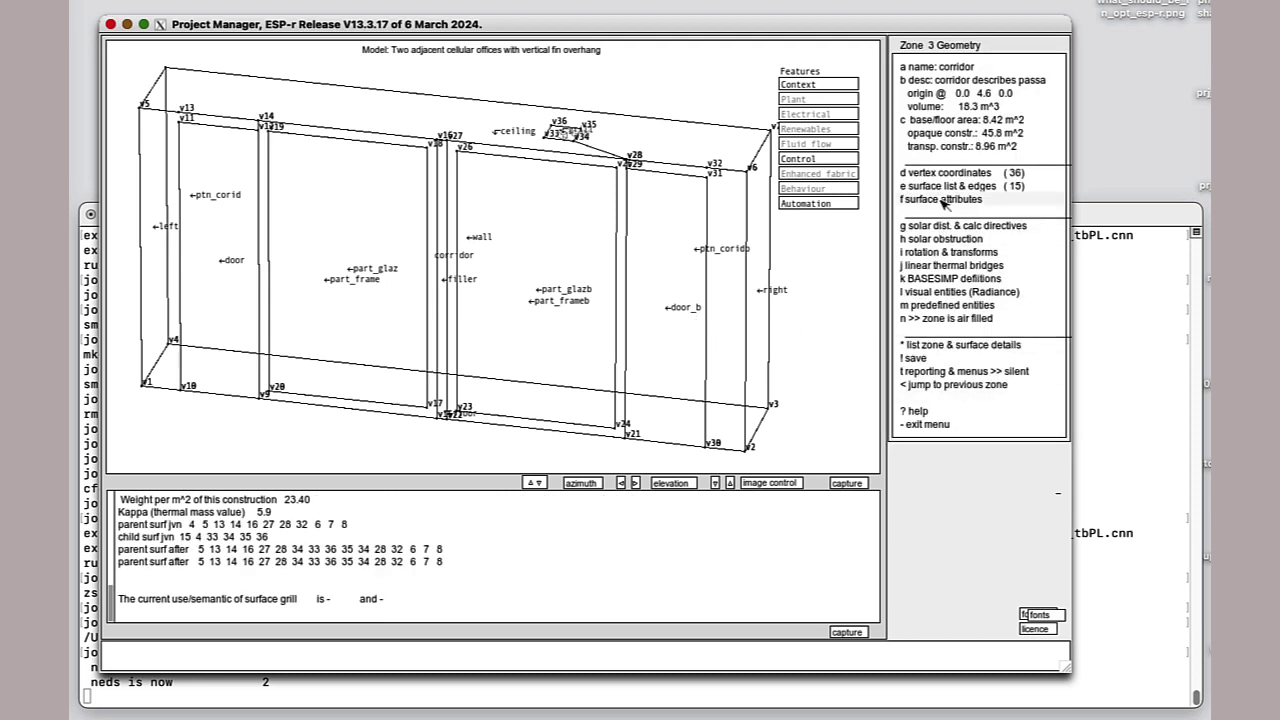
left_click(943, 200)
left_click(917, 318)
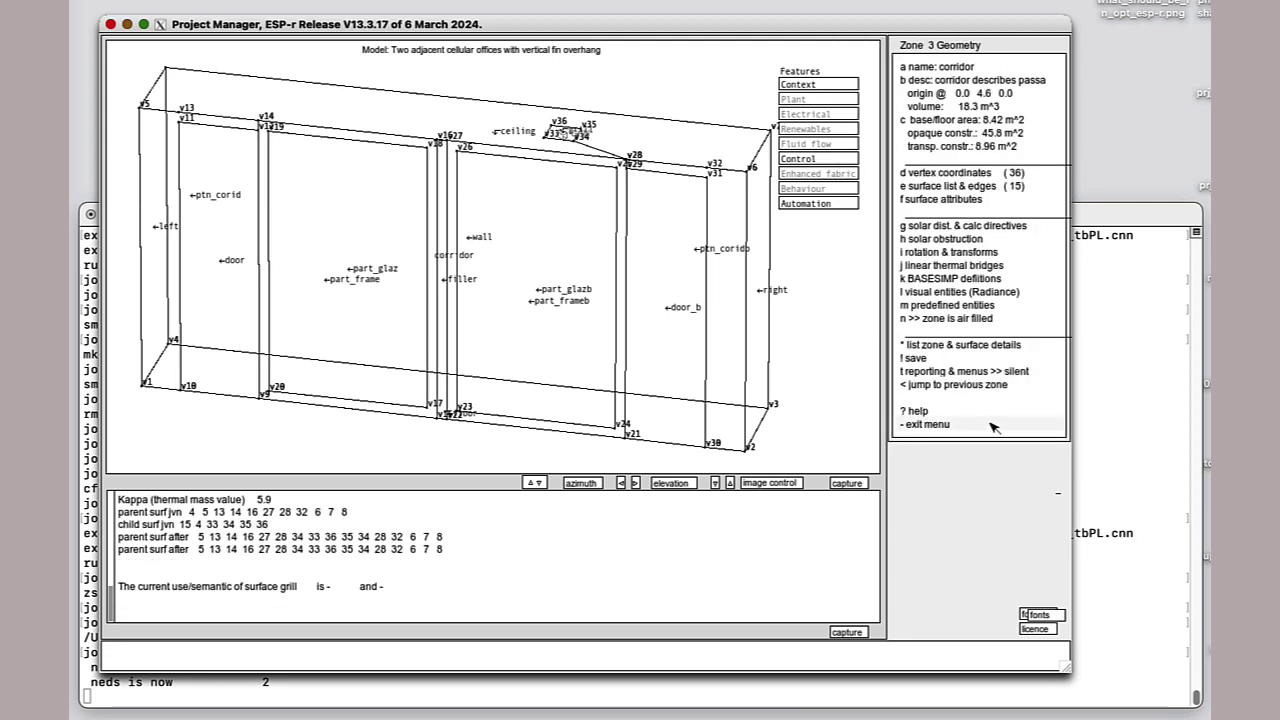
left_click(975, 371)
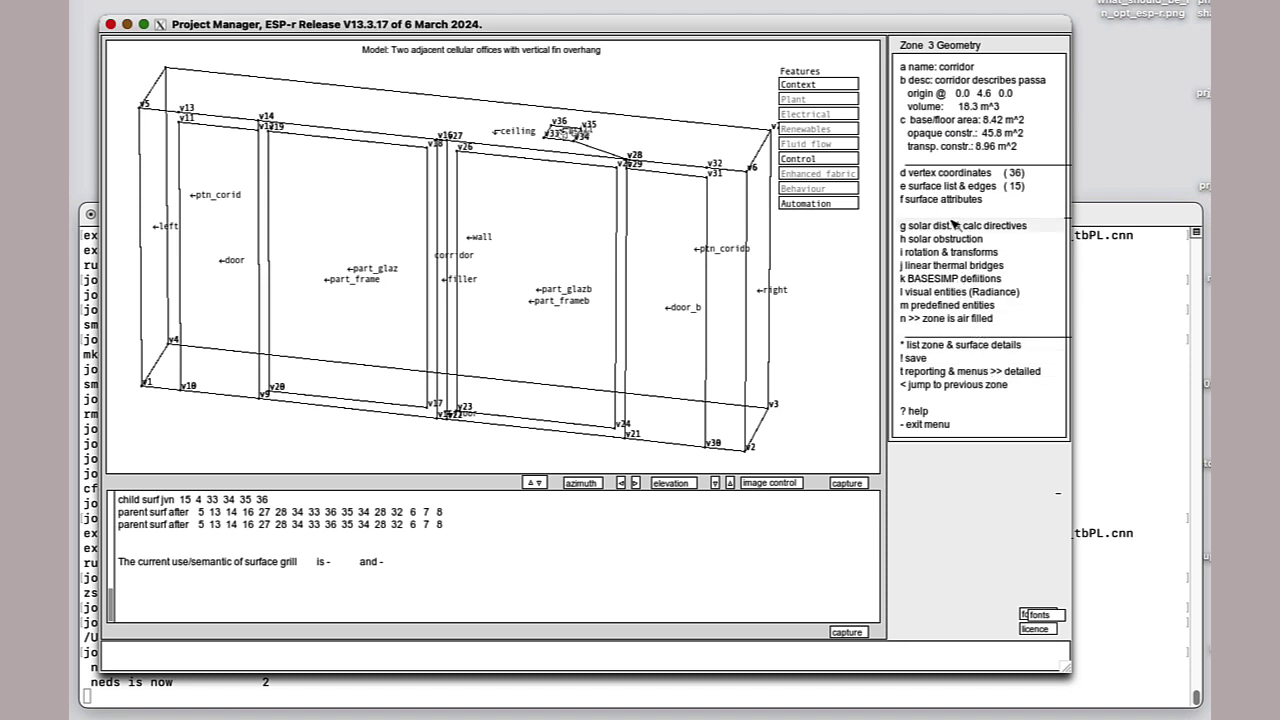
left_click(948, 200)
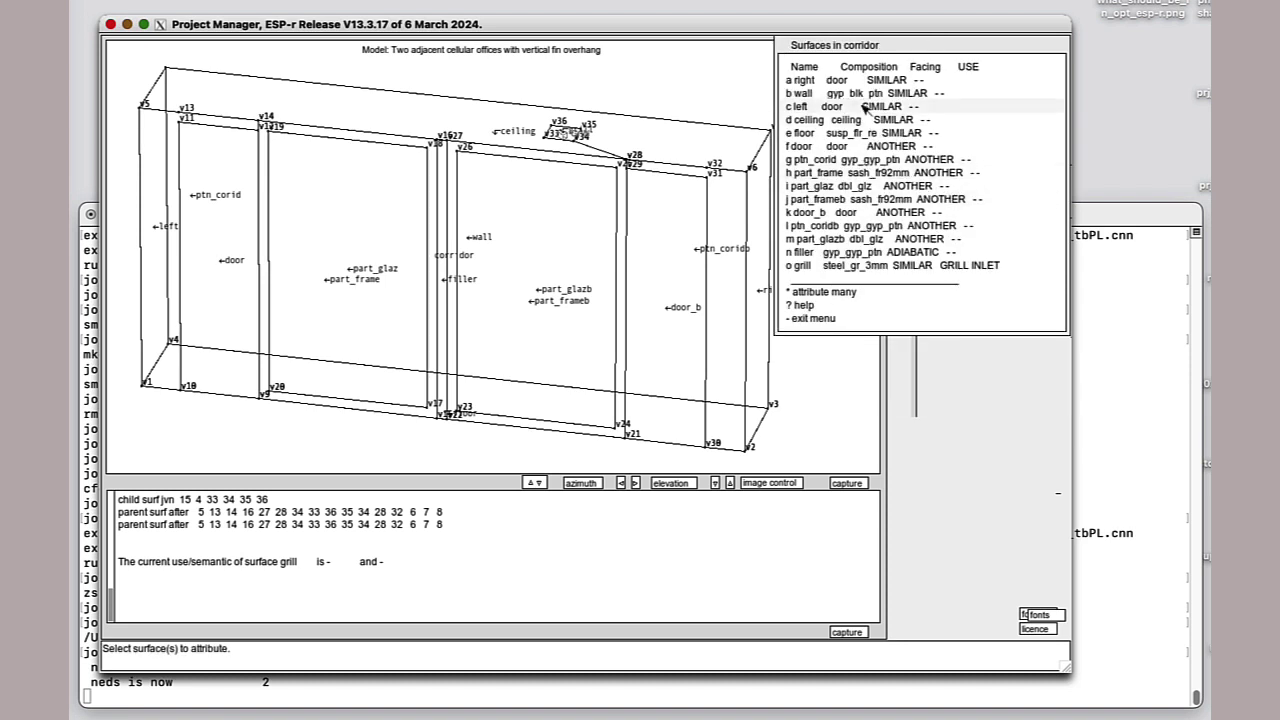
left_click(822, 147)
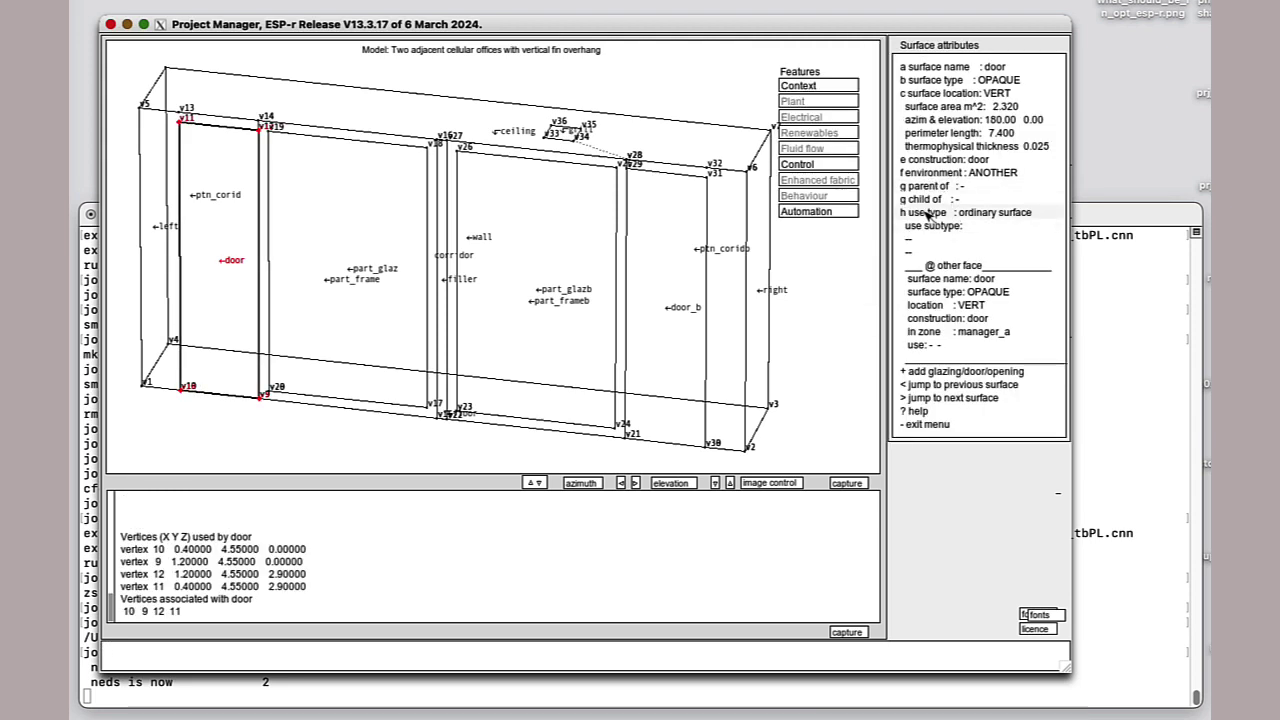
left_click(928, 214)
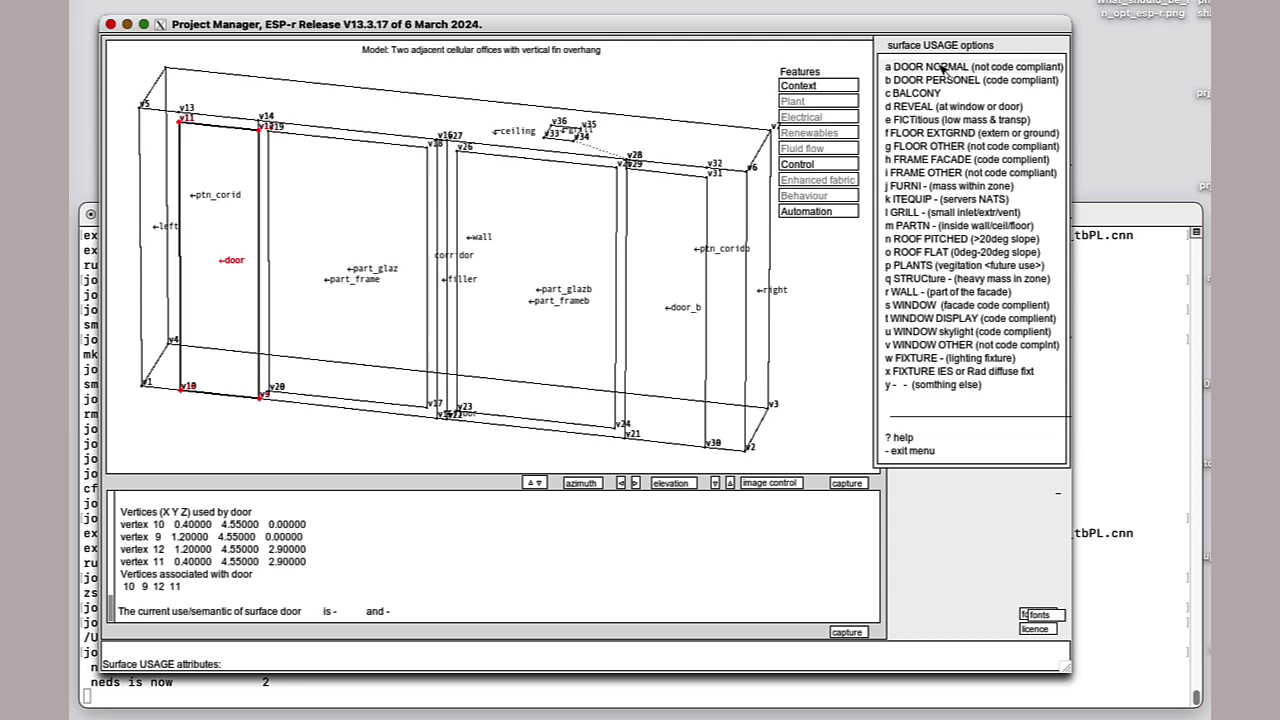
left_click(942, 67)
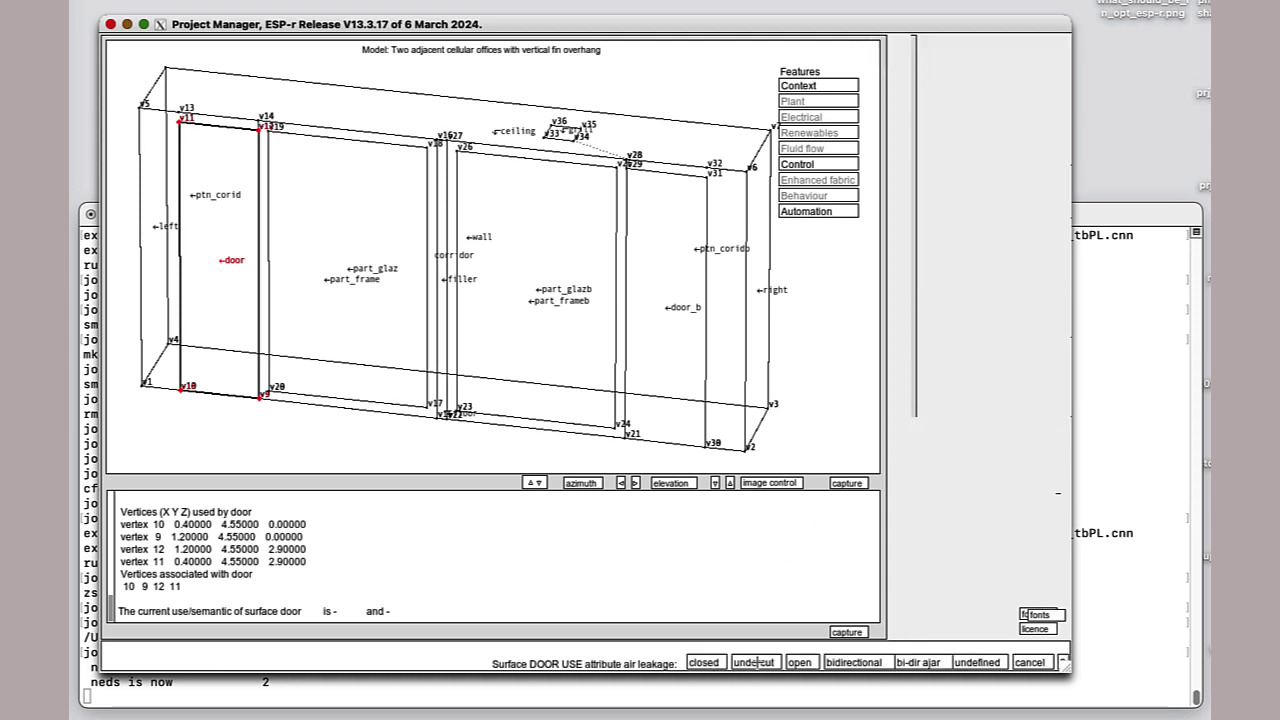
left_click(757, 663)
left_click(1025, 664)
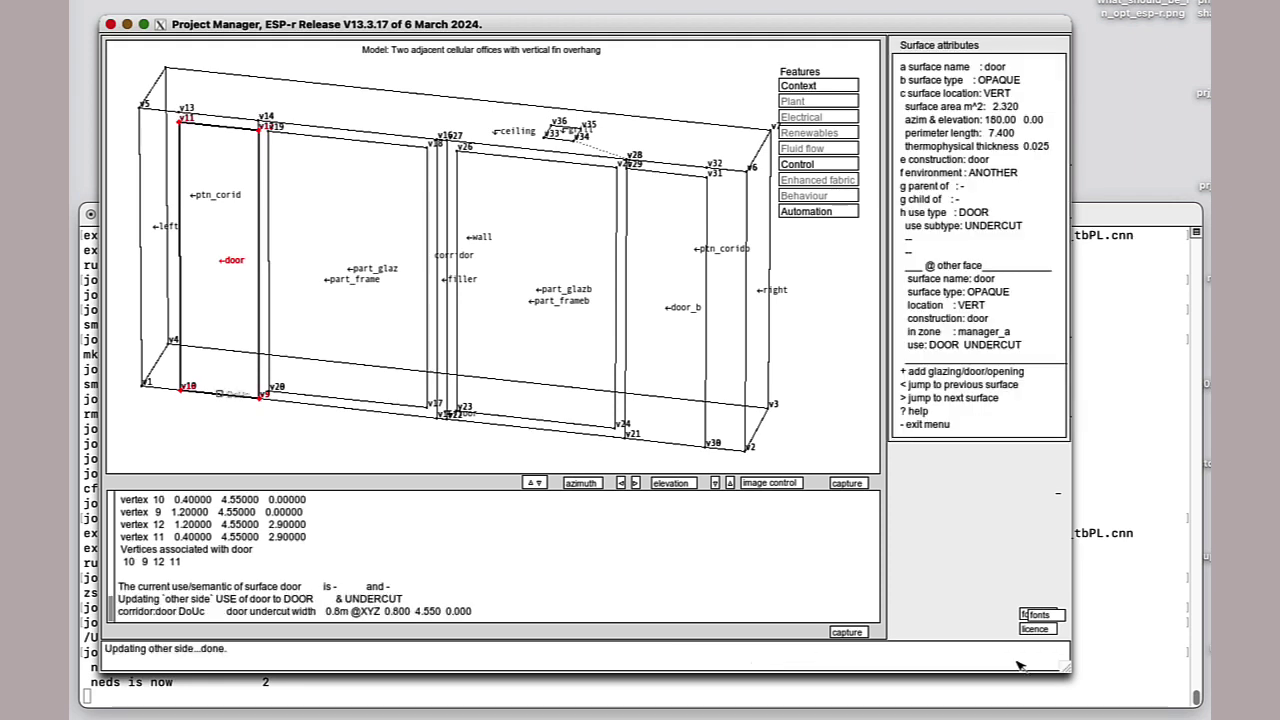
left_click(930, 424)
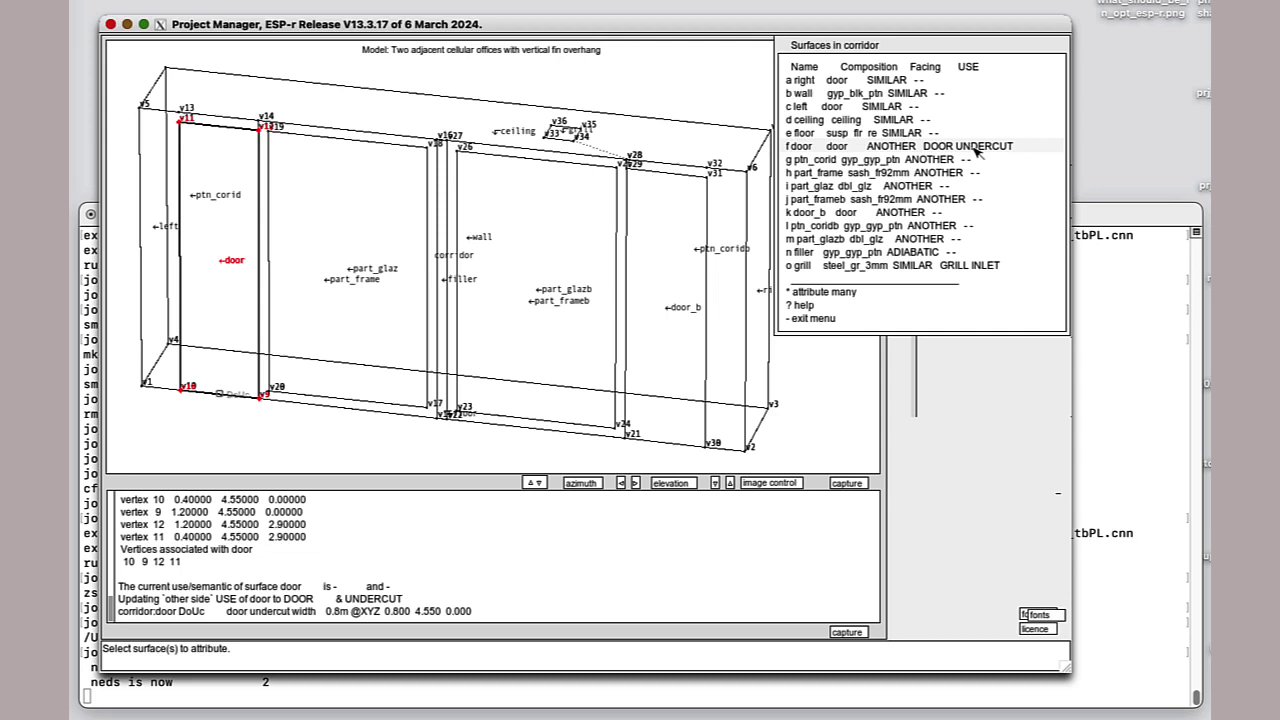
Make door_b a normal door with undercut air leakage and save its attributes.
left_click(860, 216)
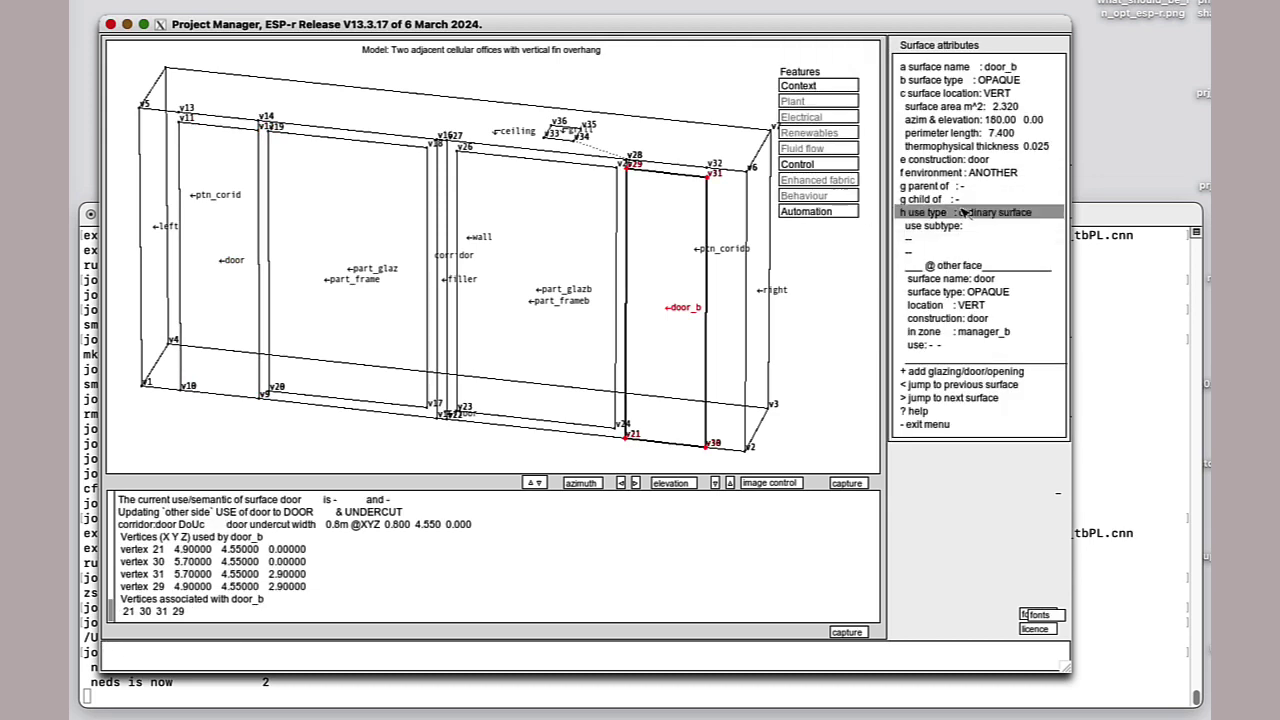
left_click(963, 213)
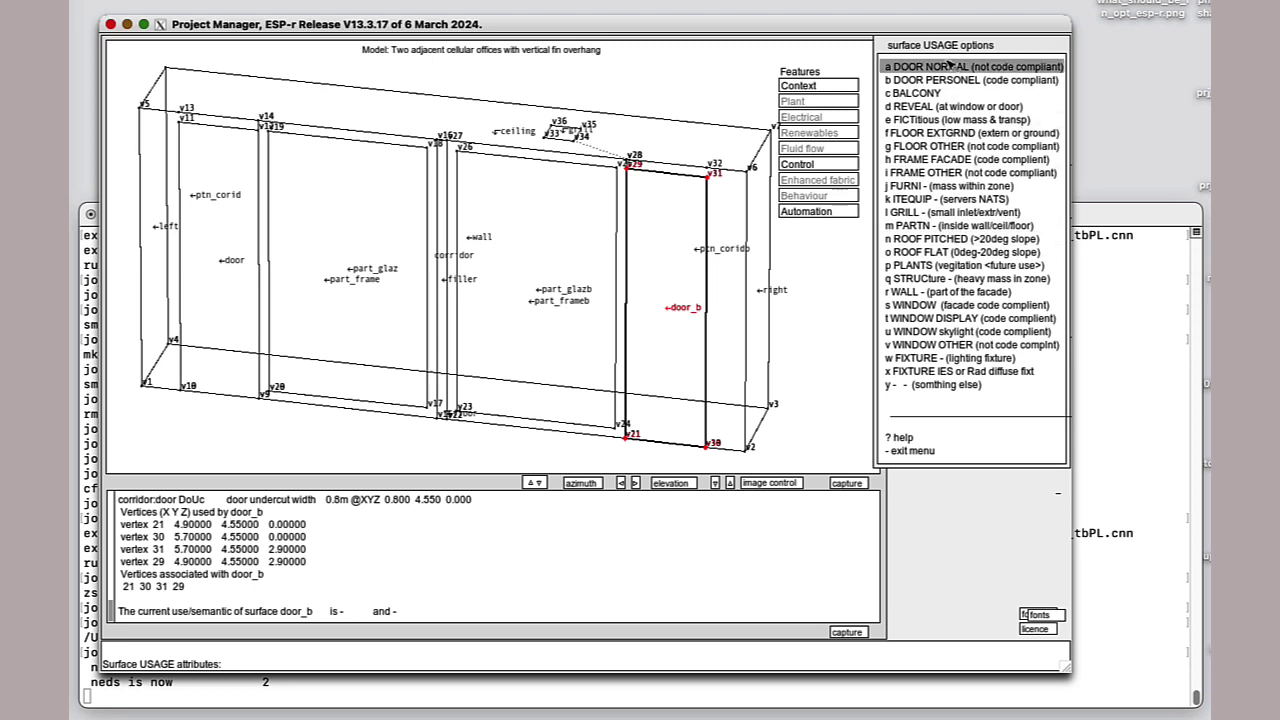
left_click(949, 66)
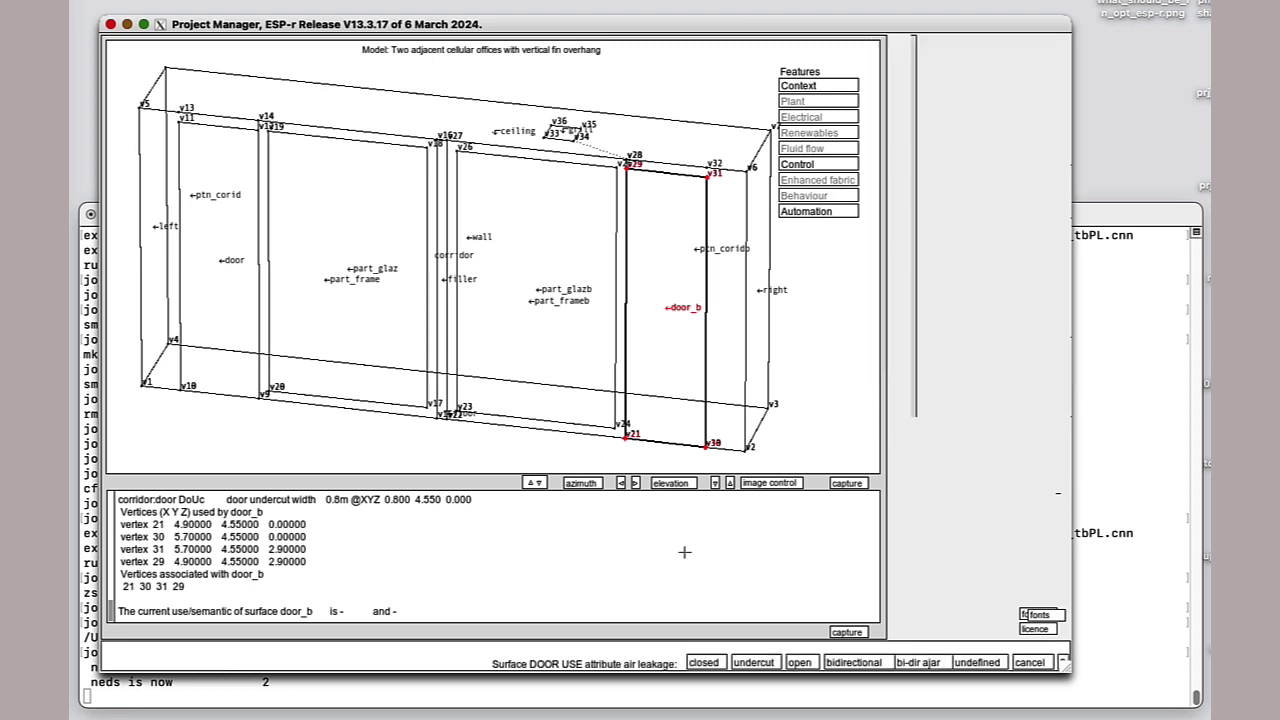
left_click(755, 662)
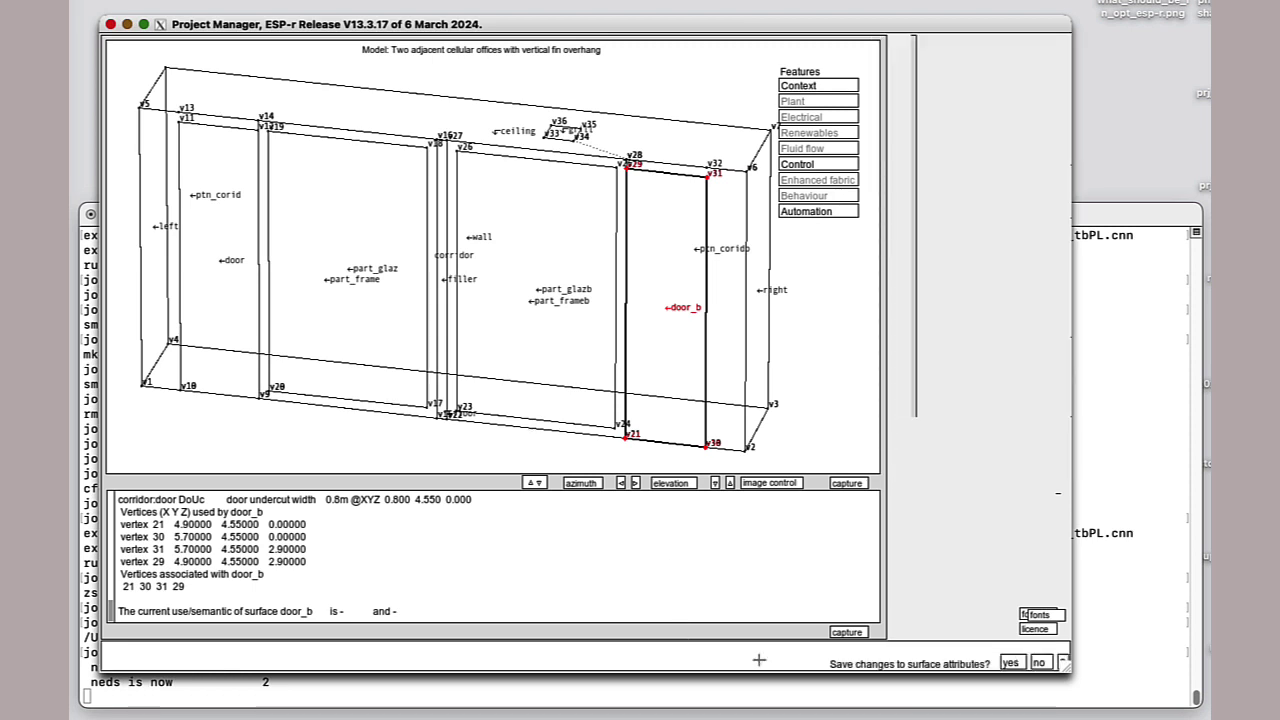
left_click(901, 659)
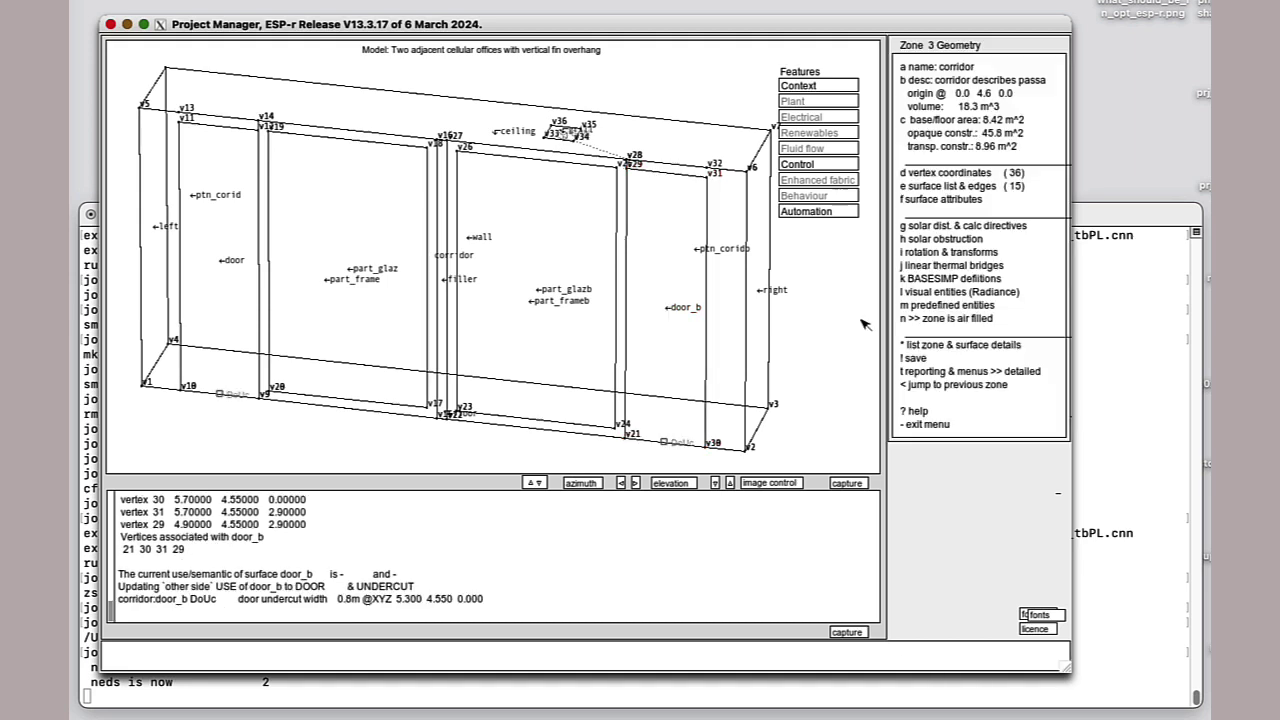
Save corridor.geo and update the zone construction files in the current format.
left_click(915, 358)
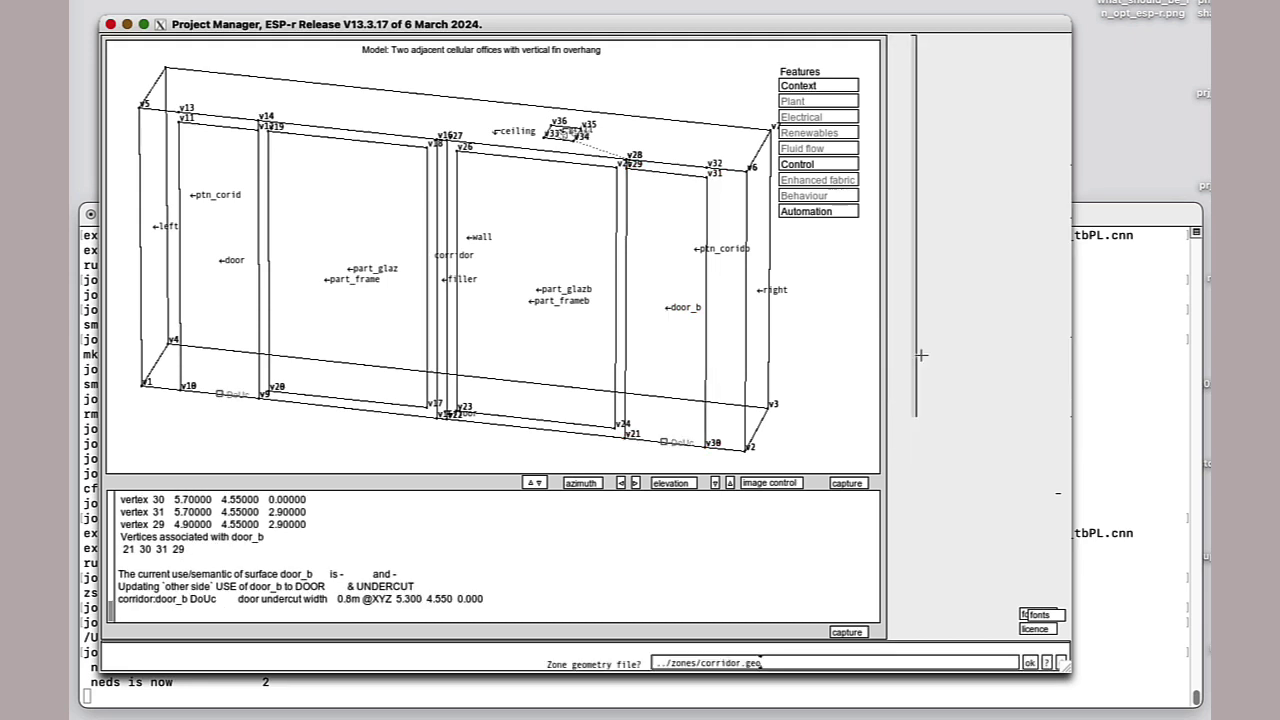
left_click(1028, 662)
left_click(940, 424)
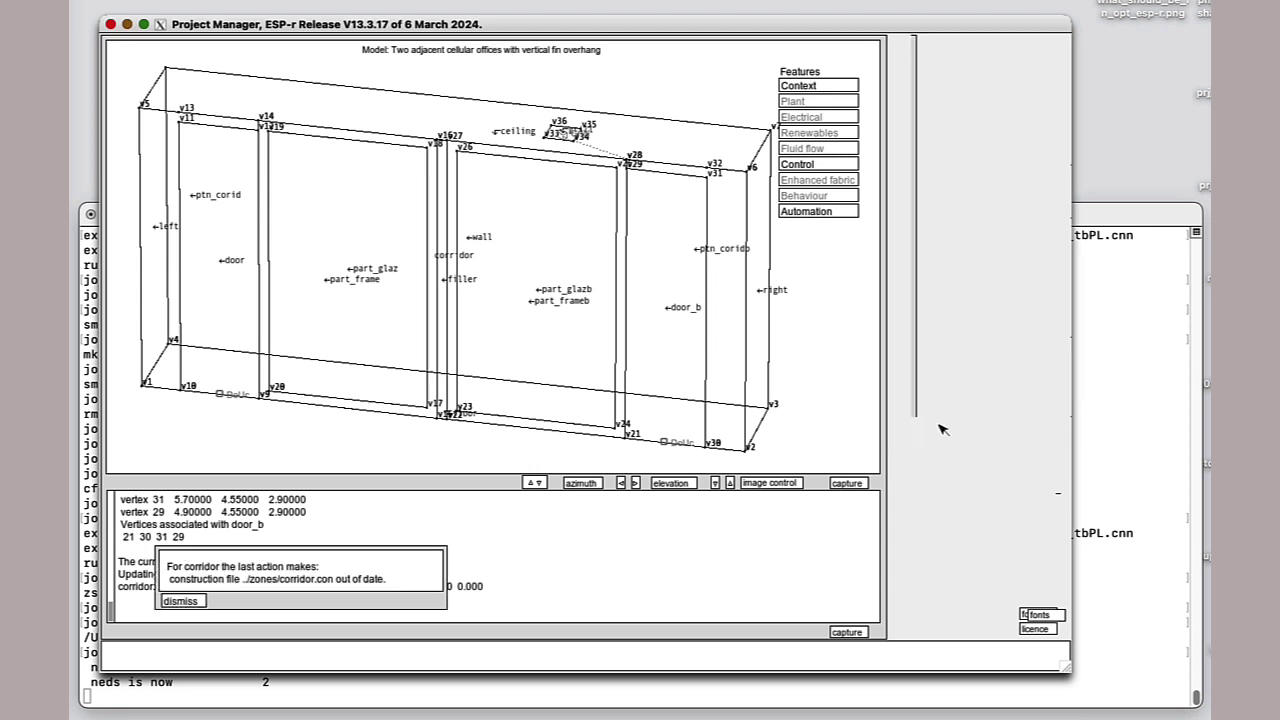
left_click(181, 601)
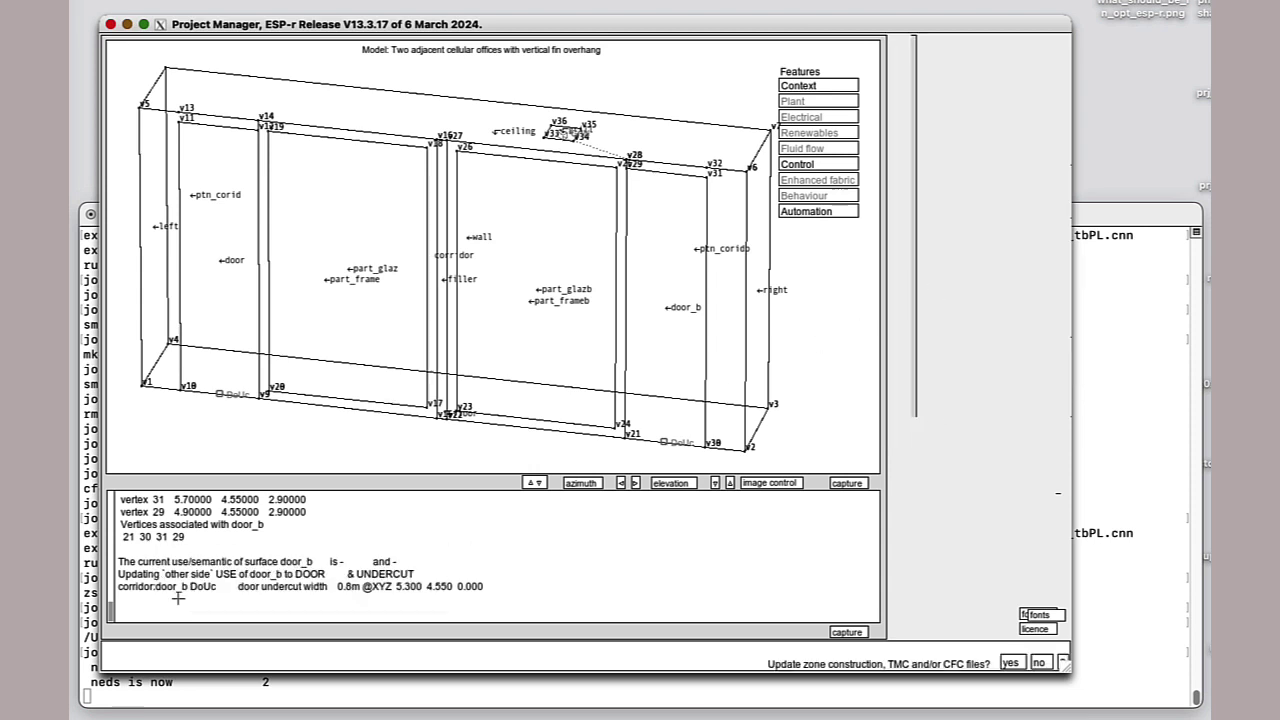
left_click(1008, 662)
left_click(950, 663)
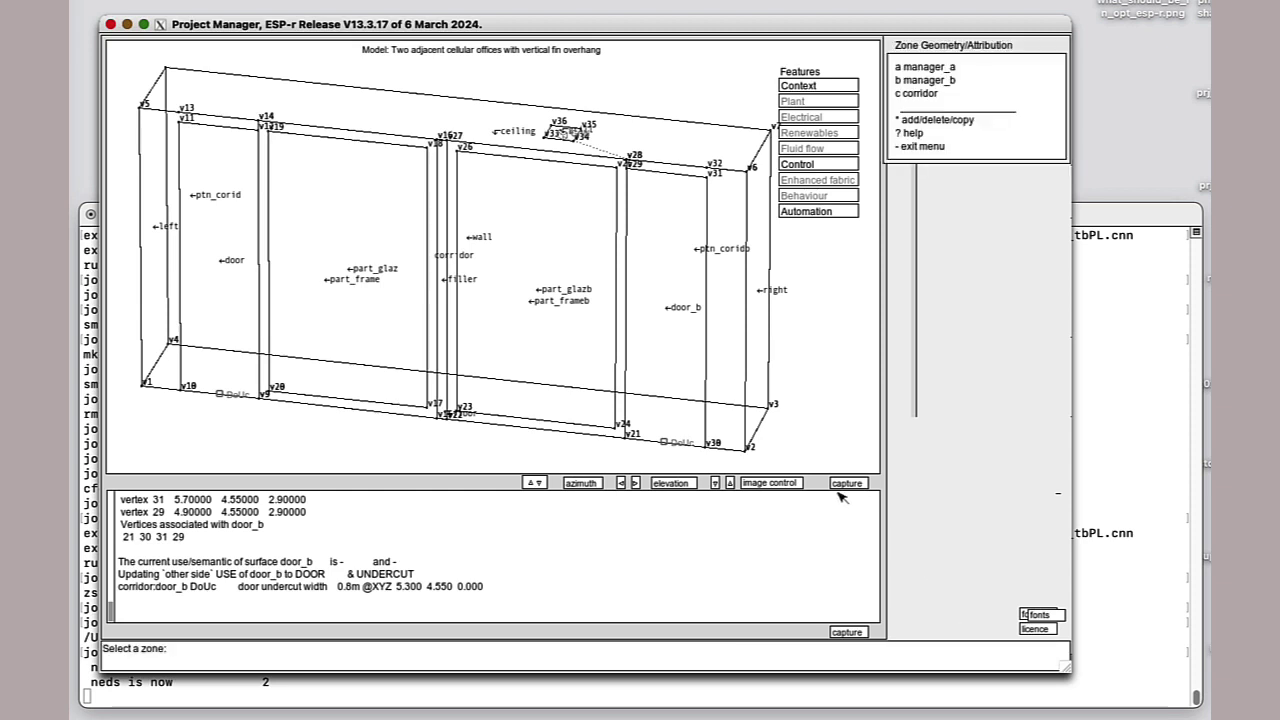
Open zone manager_a and list its surfaces under surface attributes.
left_click(933, 68)
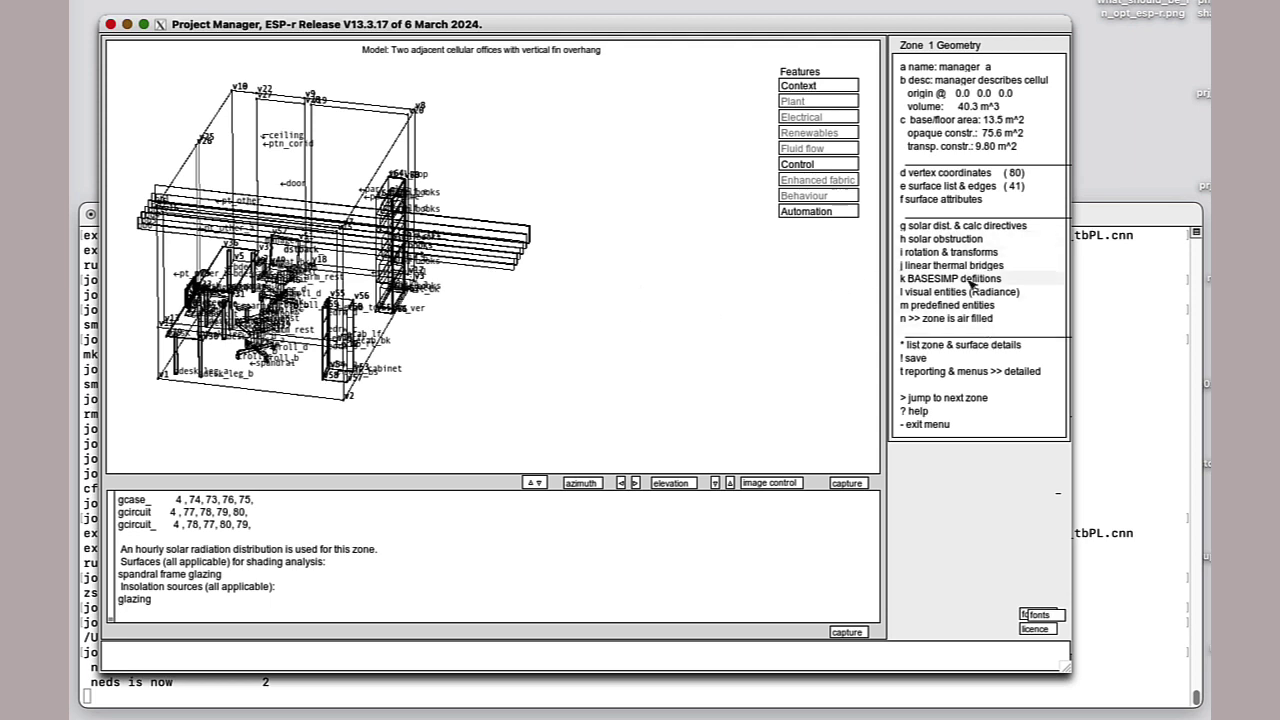
left_click(945, 200)
left_click(960, 200)
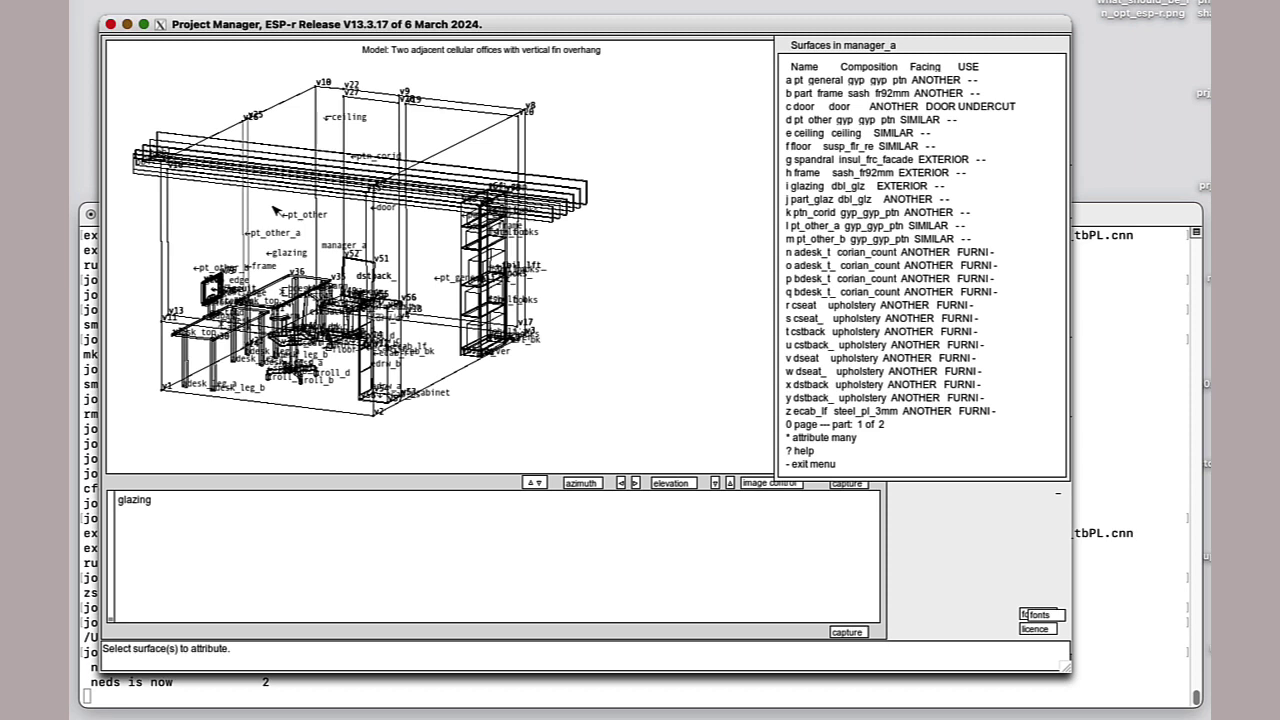
Set manager_a's frame to FRAME FACADE use with trickle vent leakage and save.
left_click(873, 174)
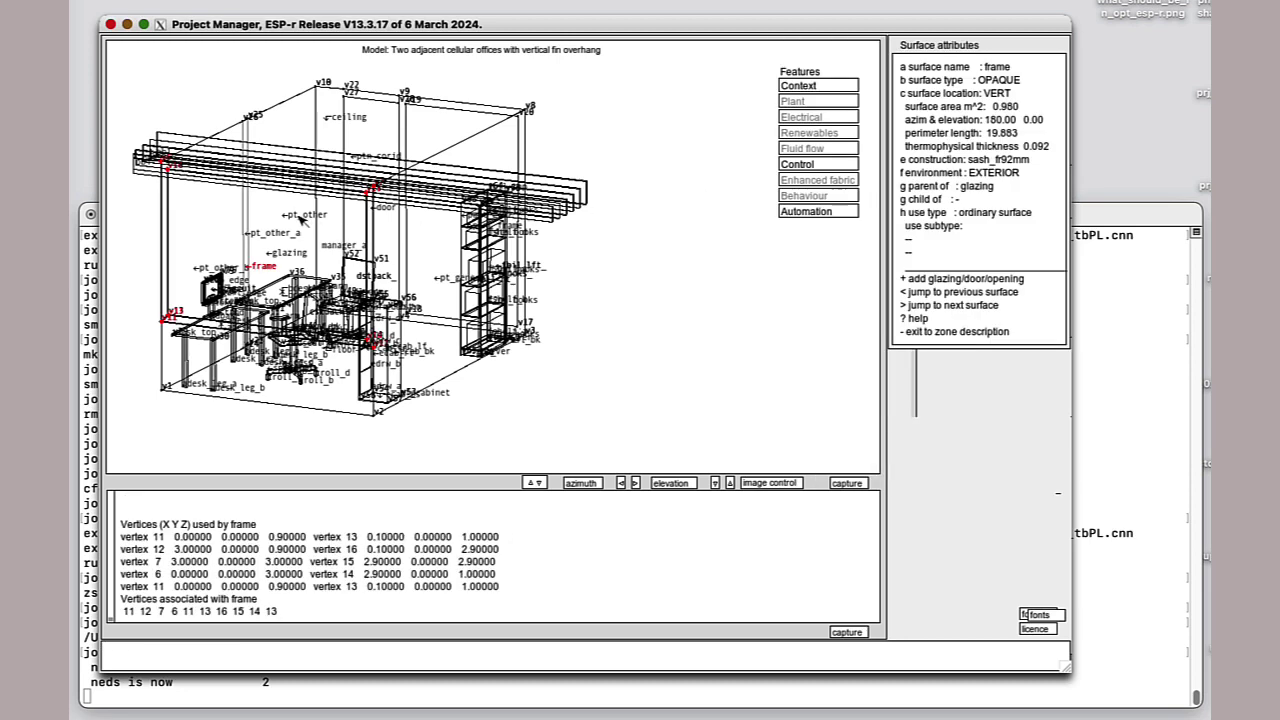
left_click(939, 214)
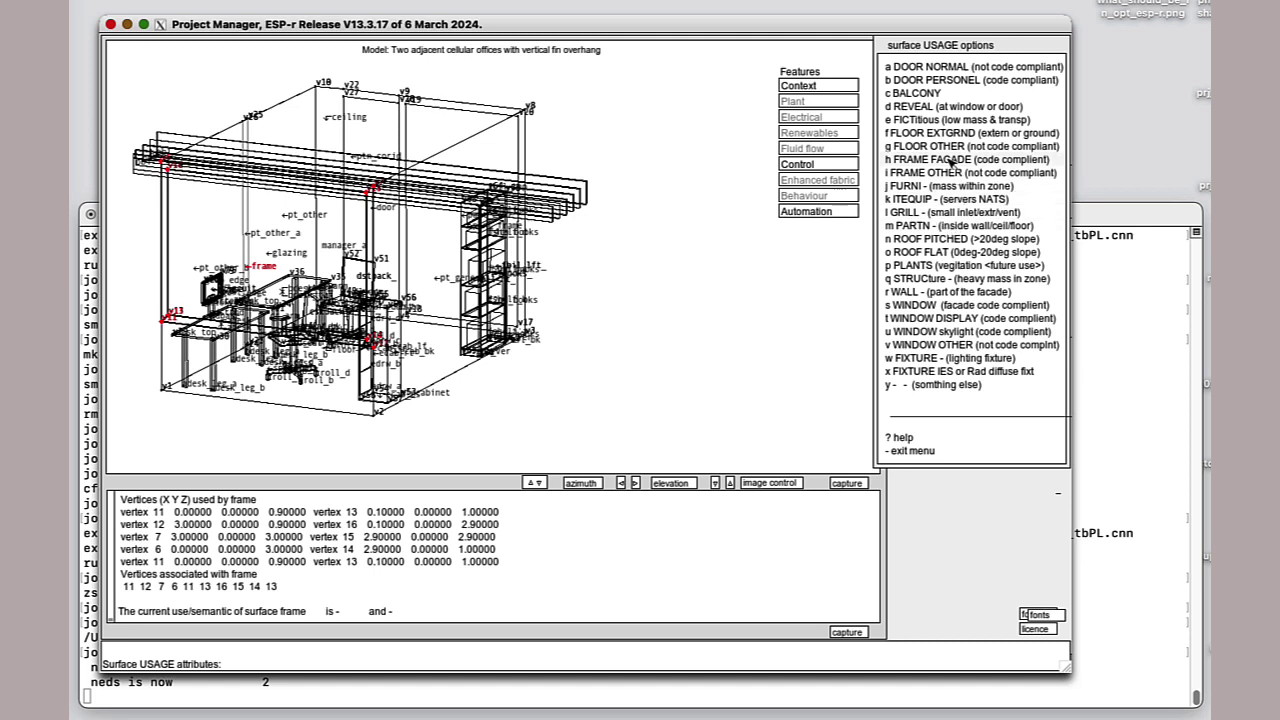
left_click(950, 160)
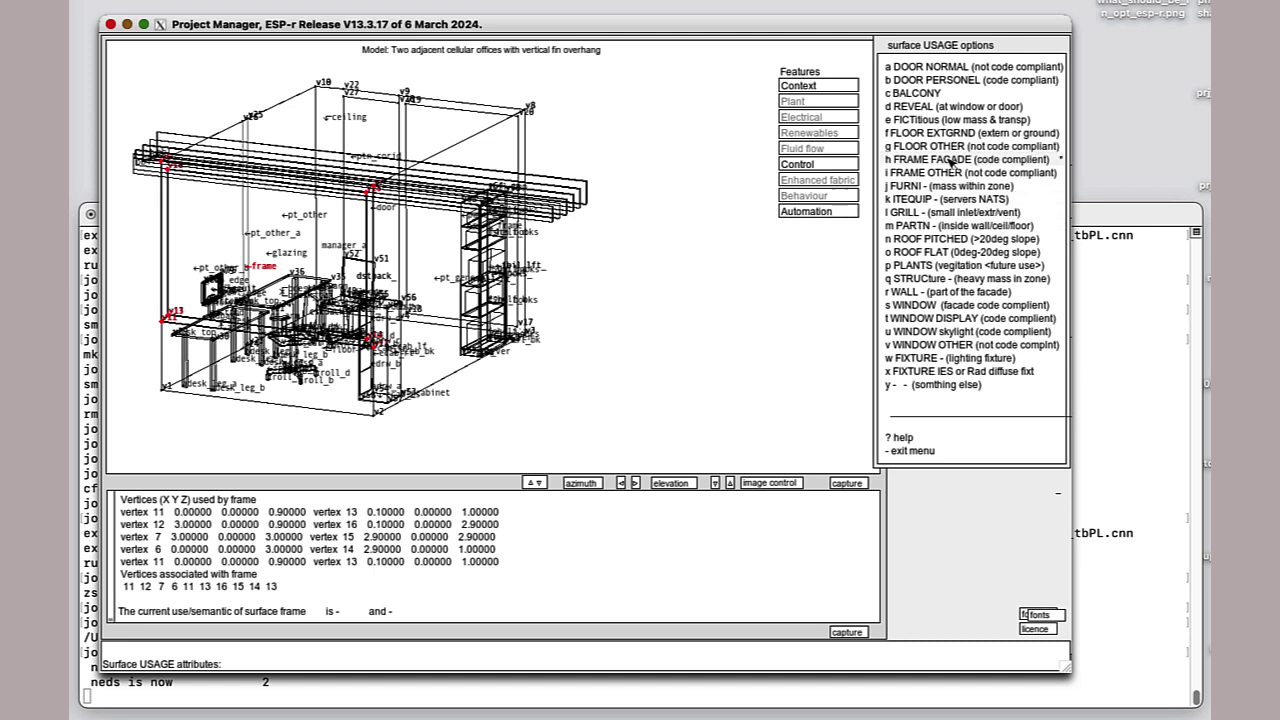
left_click(934, 452)
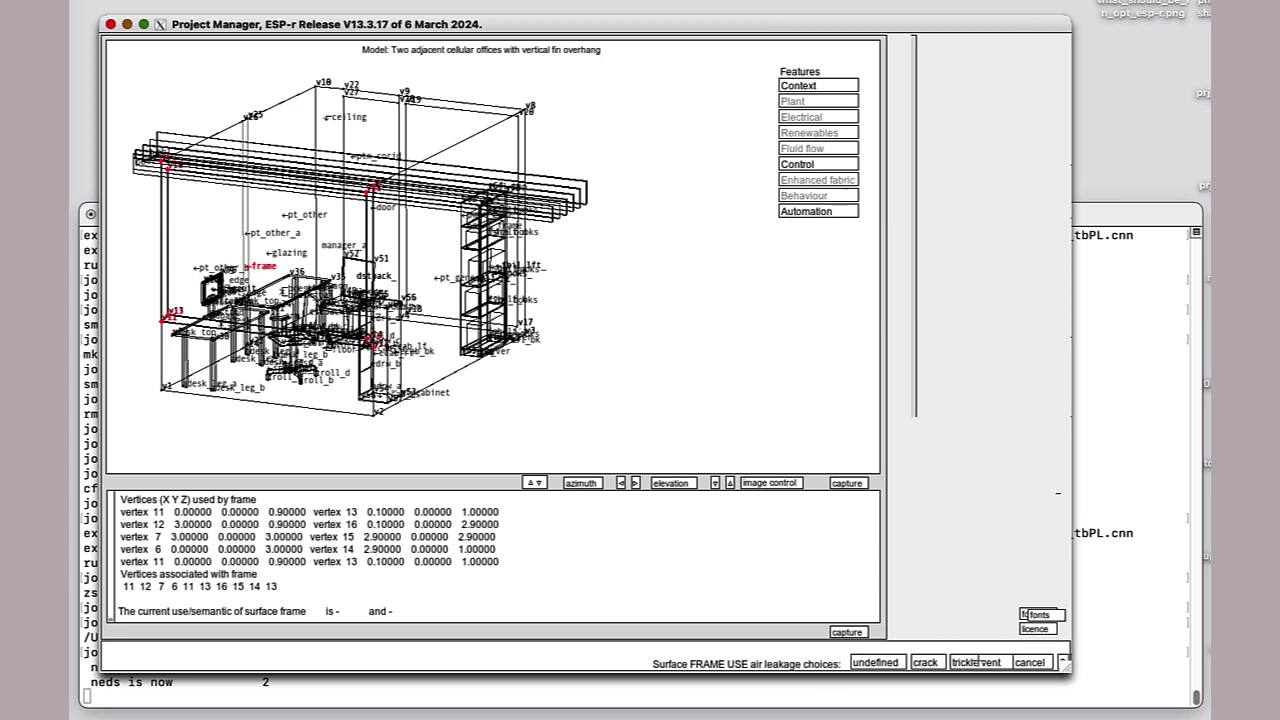
left_click(978, 662)
left_click(1011, 662)
left_click(944, 332)
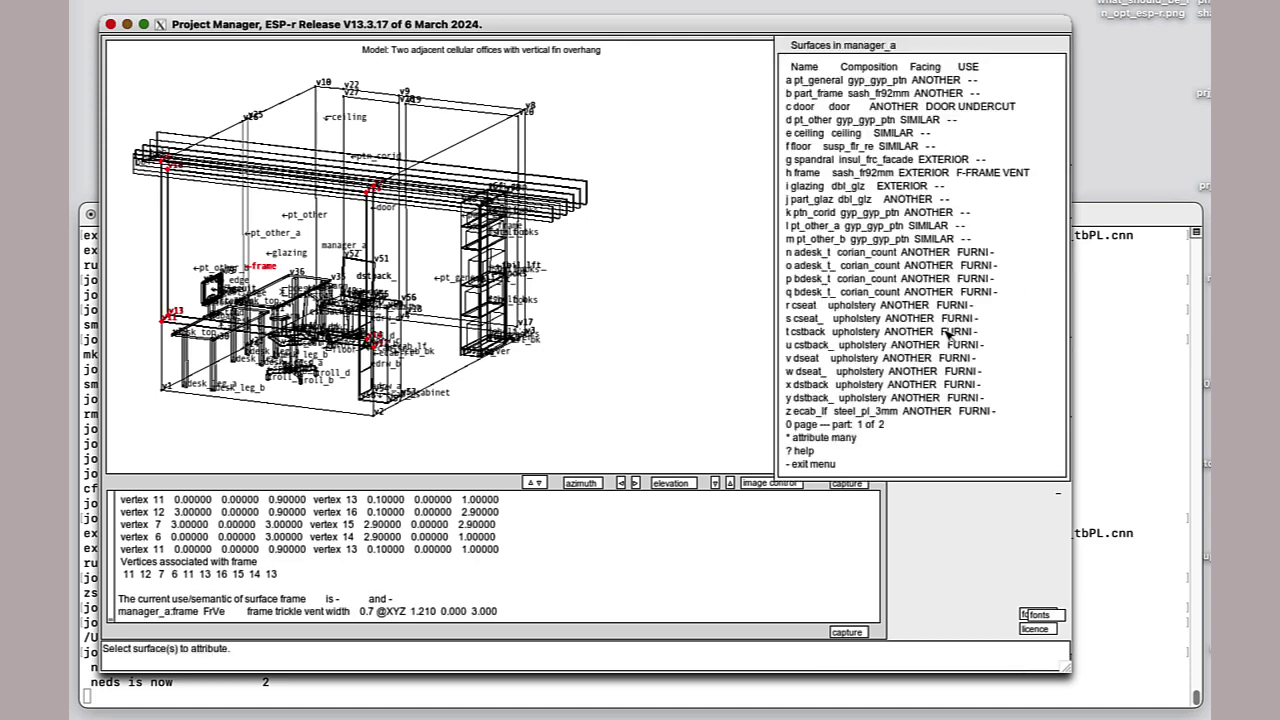
Set manager_a's glazing to facade WINDOW use with crack leakage, then return to the zone menu.
left_click(872, 188)
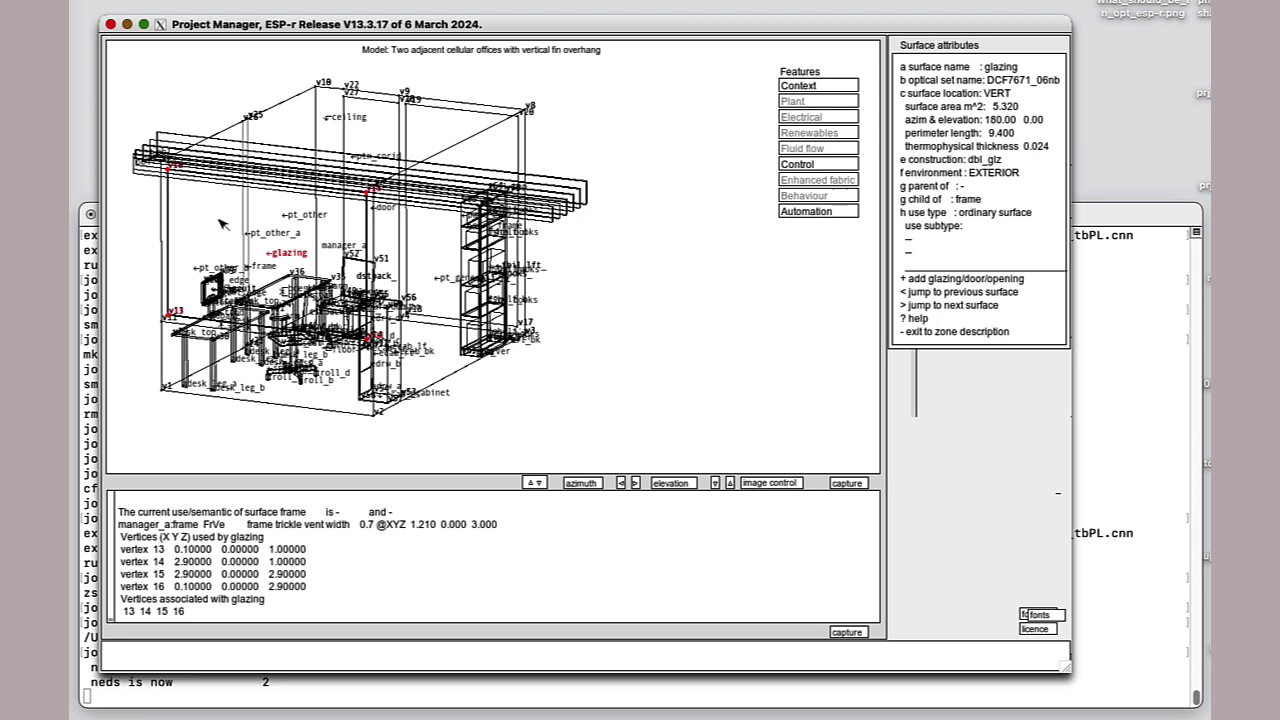
left_click(947, 214)
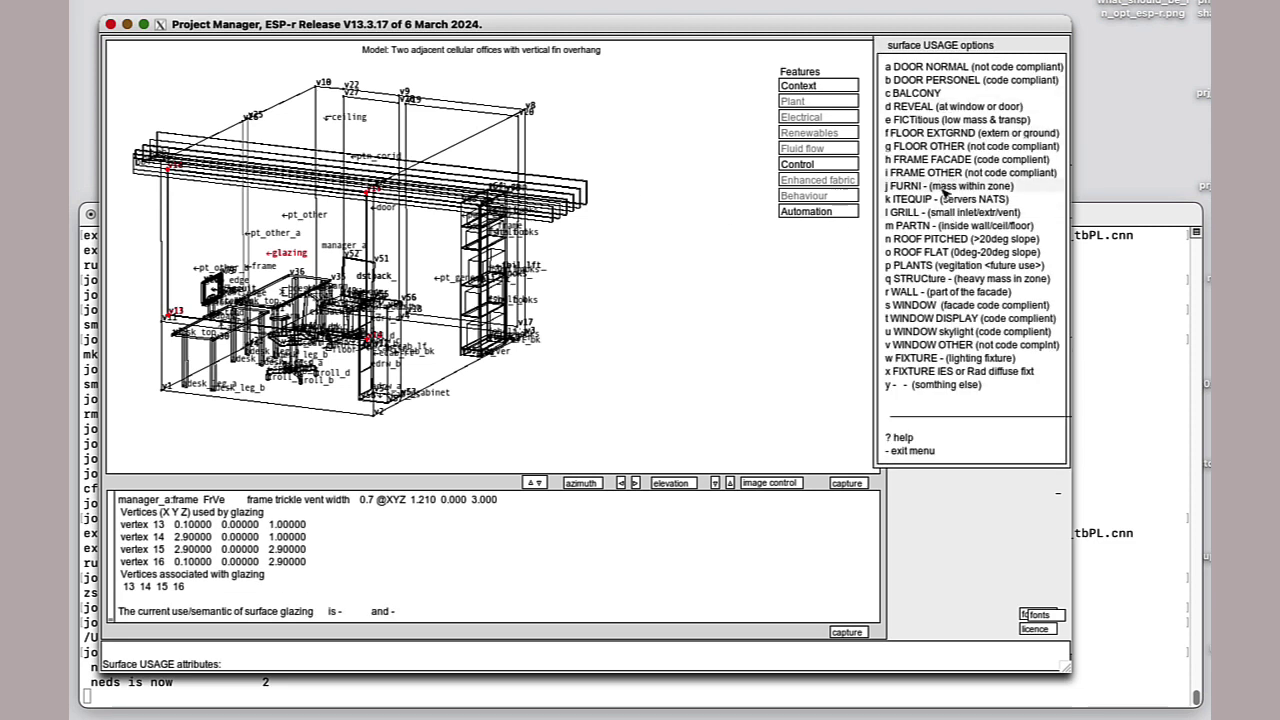
left_click(937, 306)
left_click(922, 451)
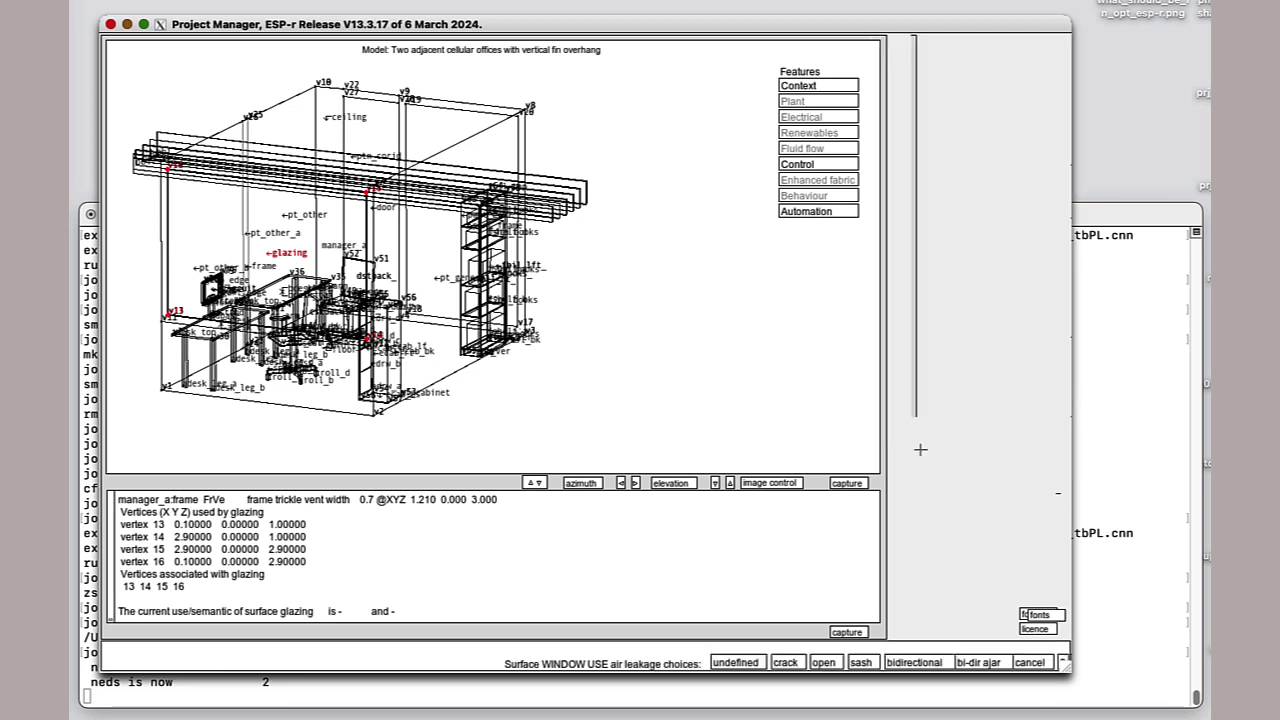
left_click(785, 662)
left_click(1013, 662)
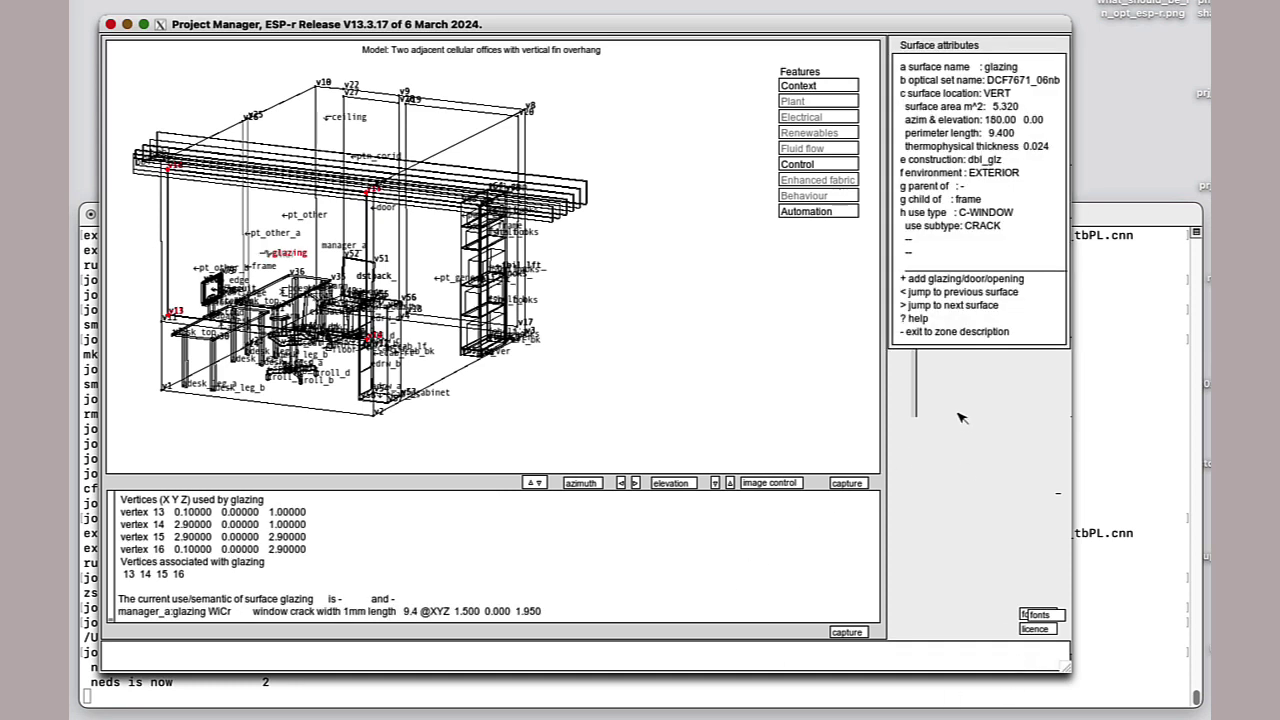
left_click(1000, 331)
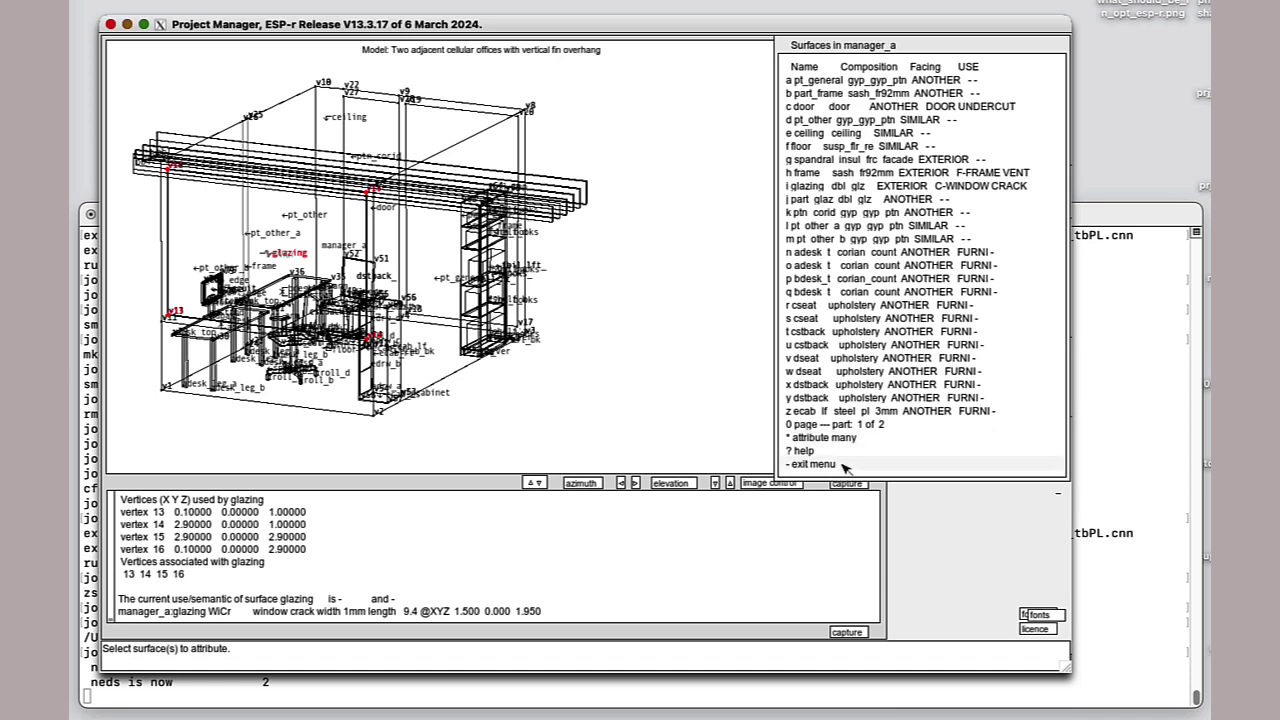
left_click(805, 463)
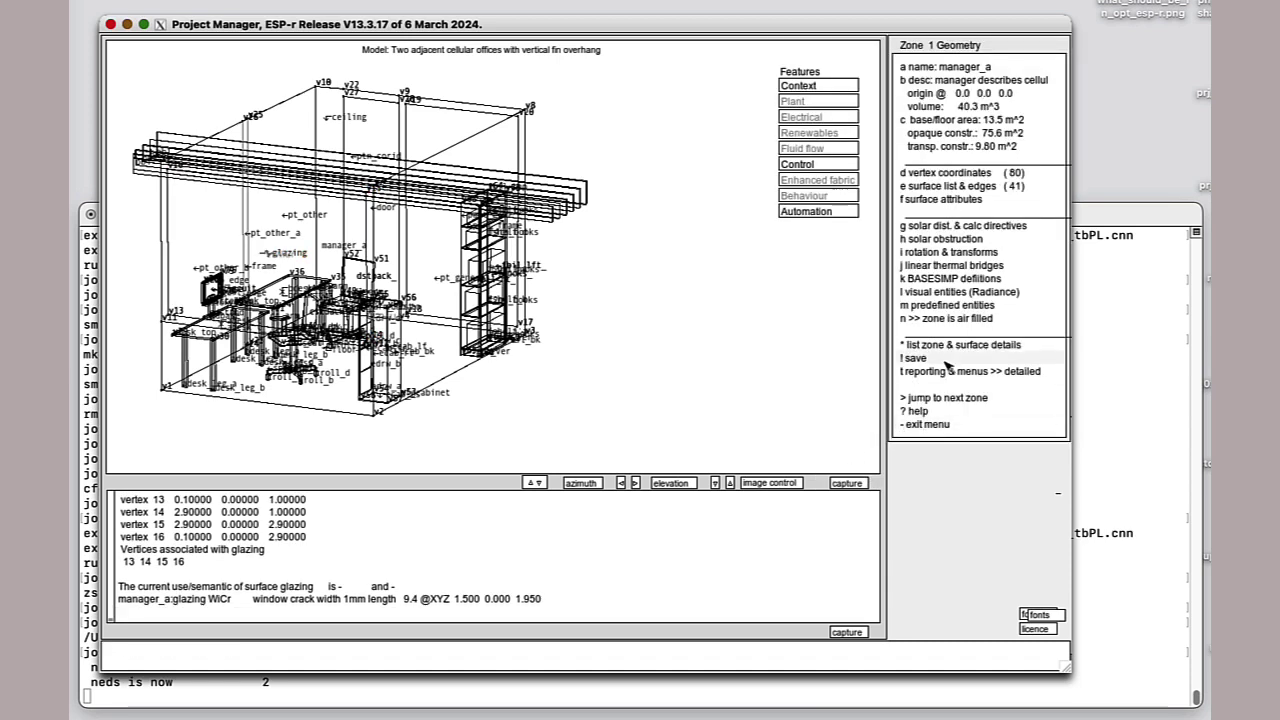
Save and overwrite the manager_a zone geometry file.
left_click(948, 358)
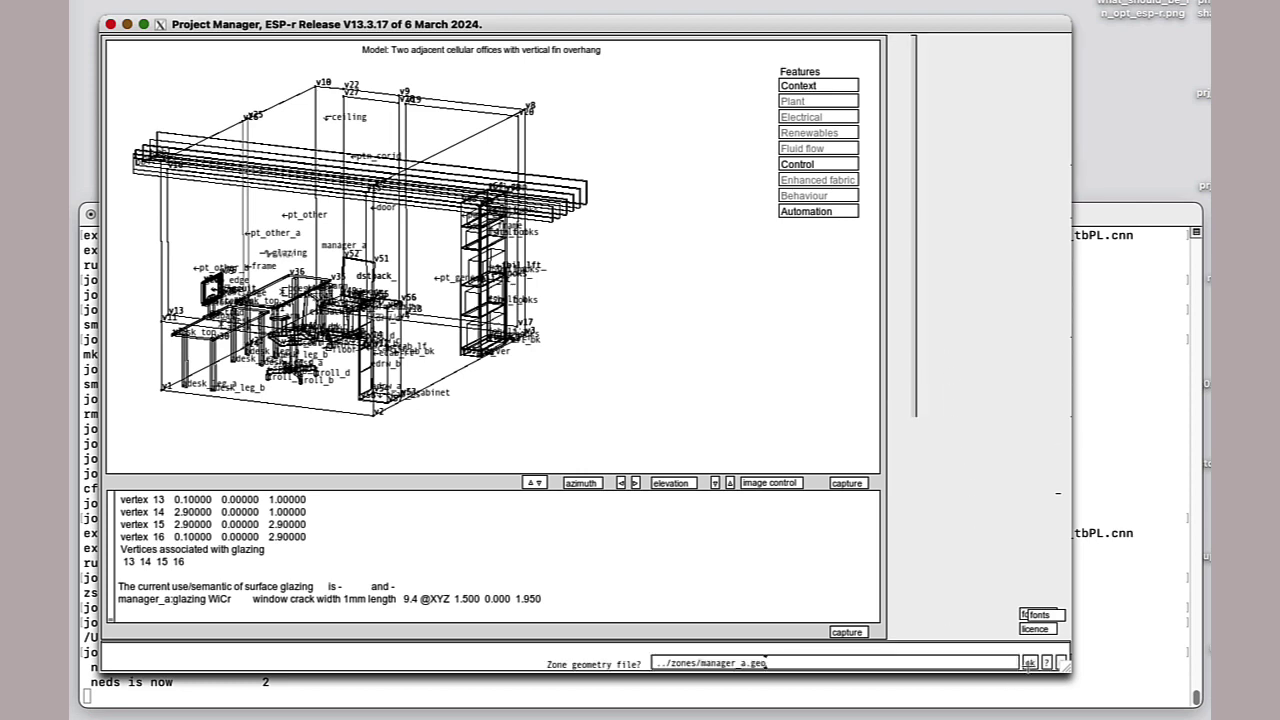
left_click(1027, 662)
left_click(1011, 662)
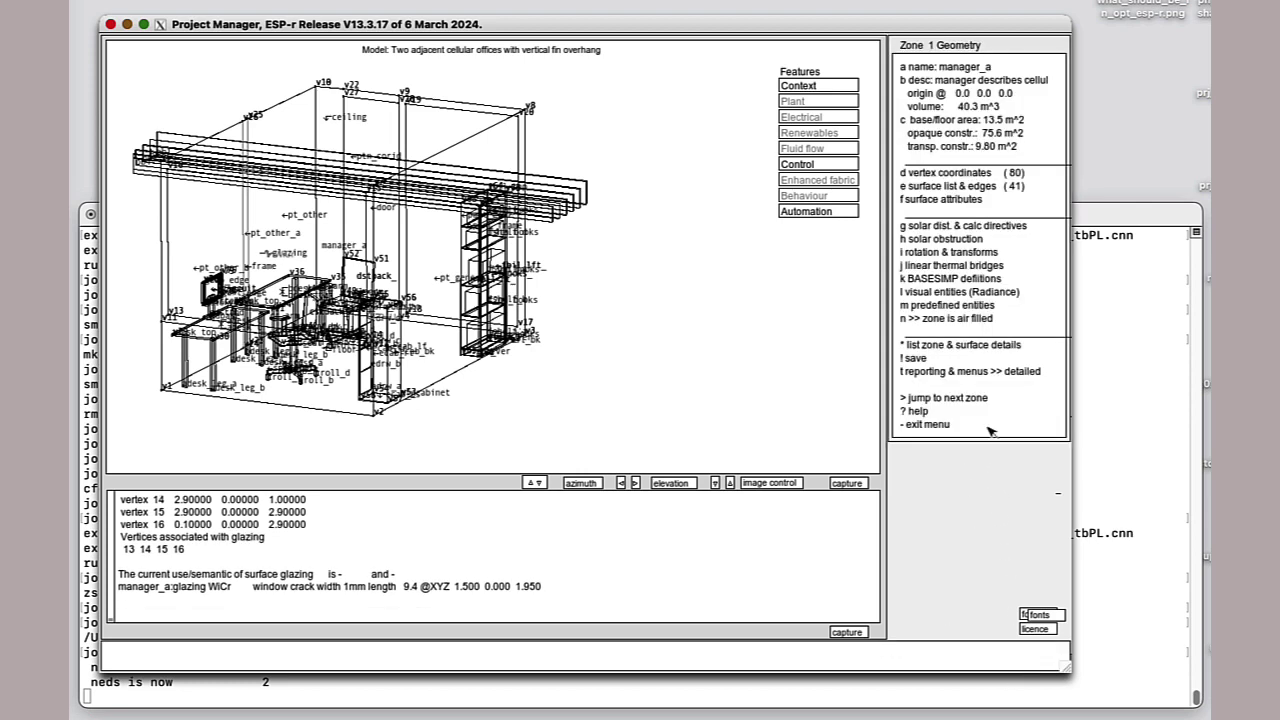
Make manager_b's frame a facade frame with trickle vent leakage.
left_click(952, 398)
left_click(950, 186)
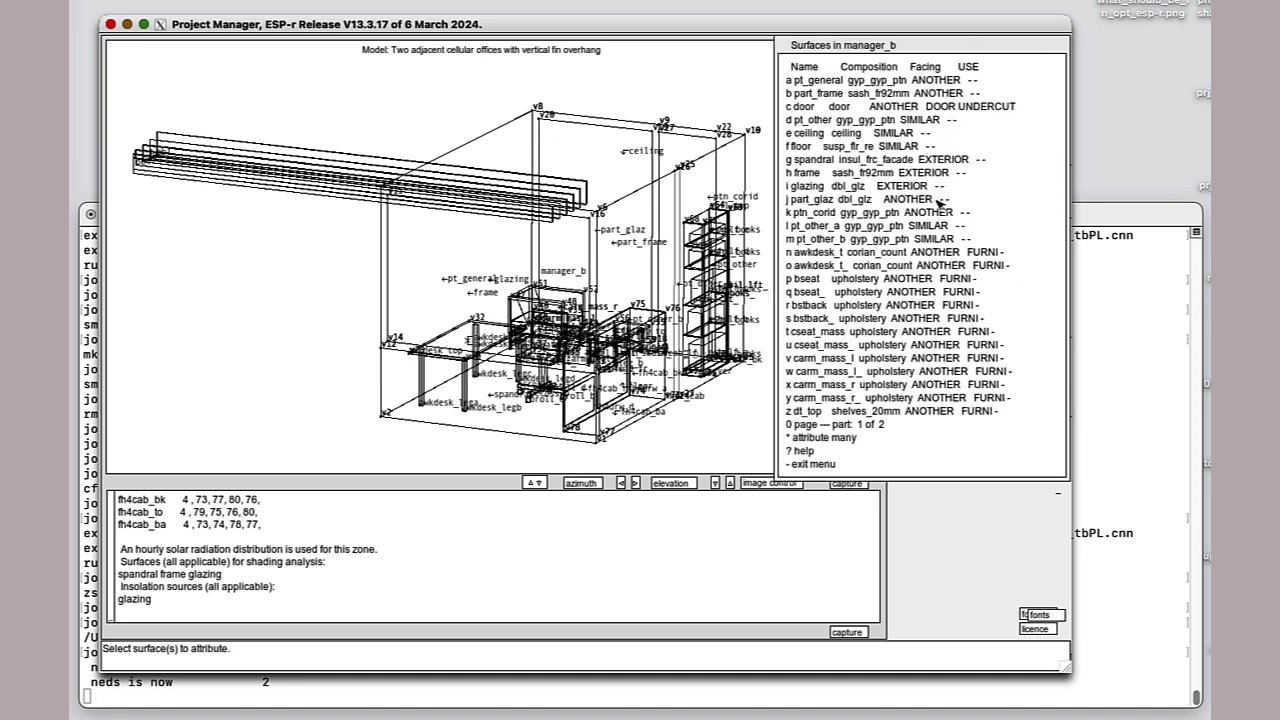
left_click(945, 172)
left_click(950, 212)
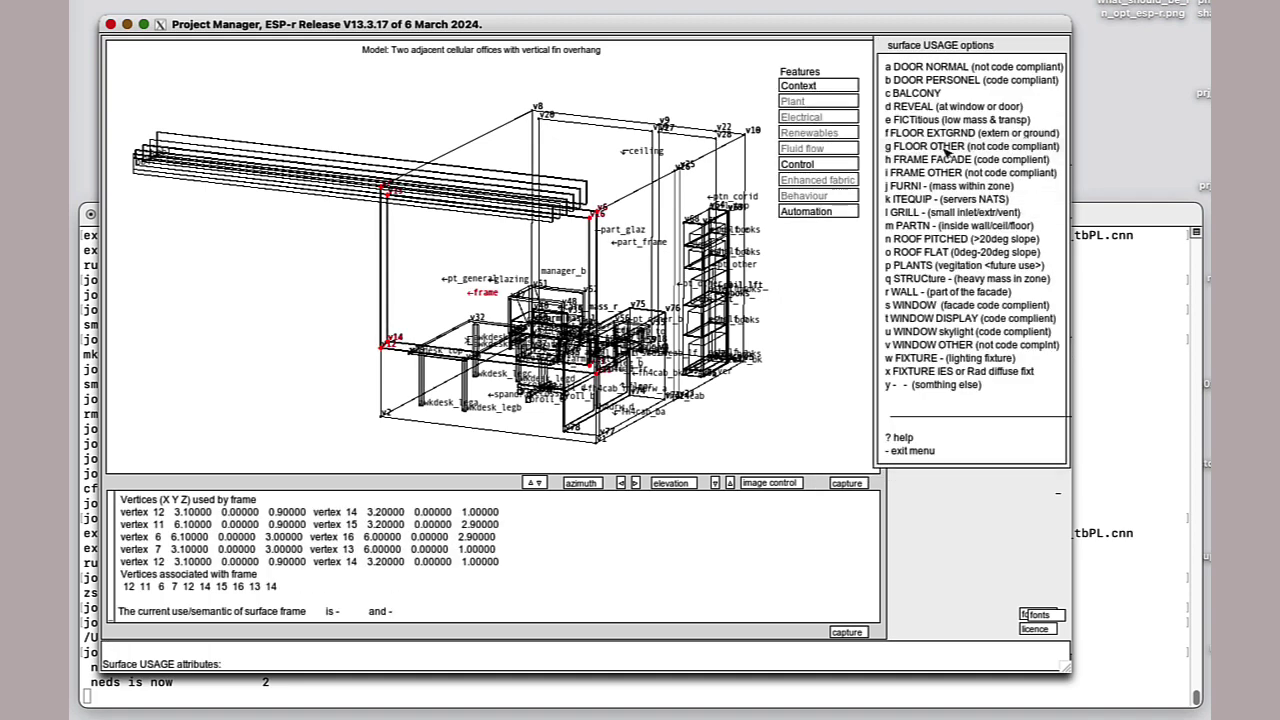
left_click(950, 162)
left_click(940, 662)
left_click(1016, 662)
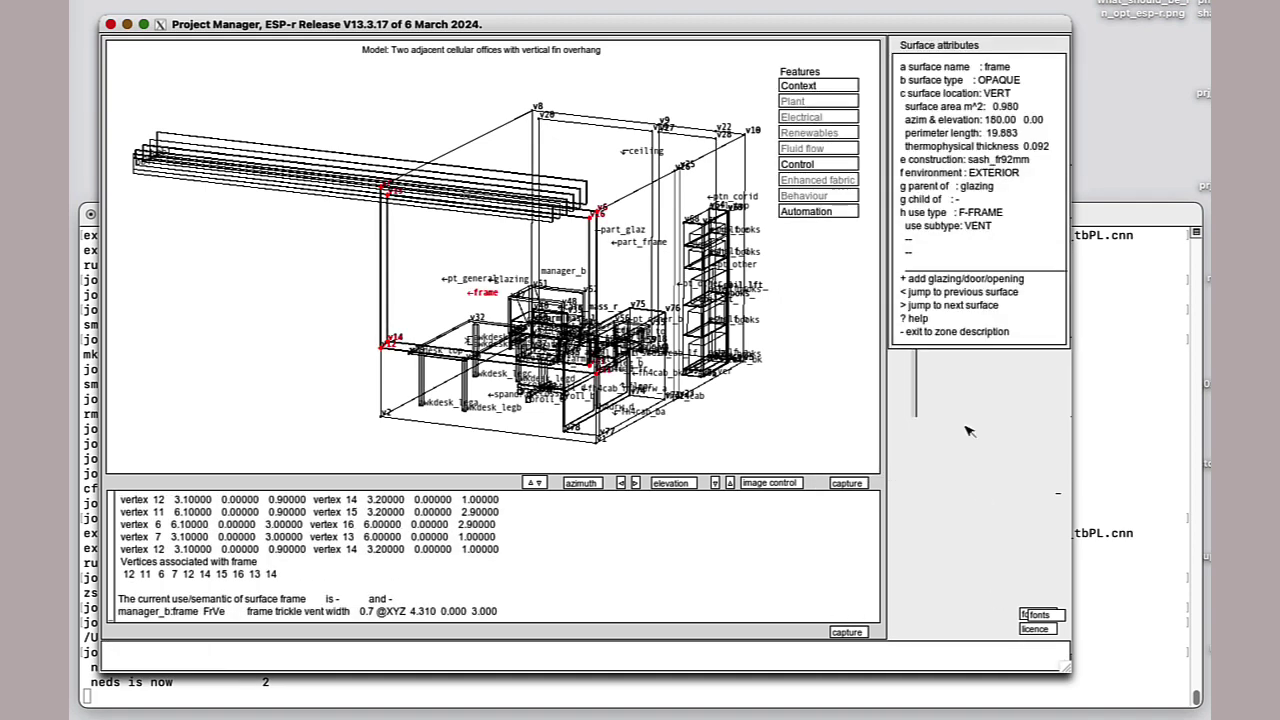
left_click(950, 331)
Set manager_b's glazing to C-WINDOW with crack leakage and save manager_b.geo.
left_click(950, 198)
left_click(955, 212)
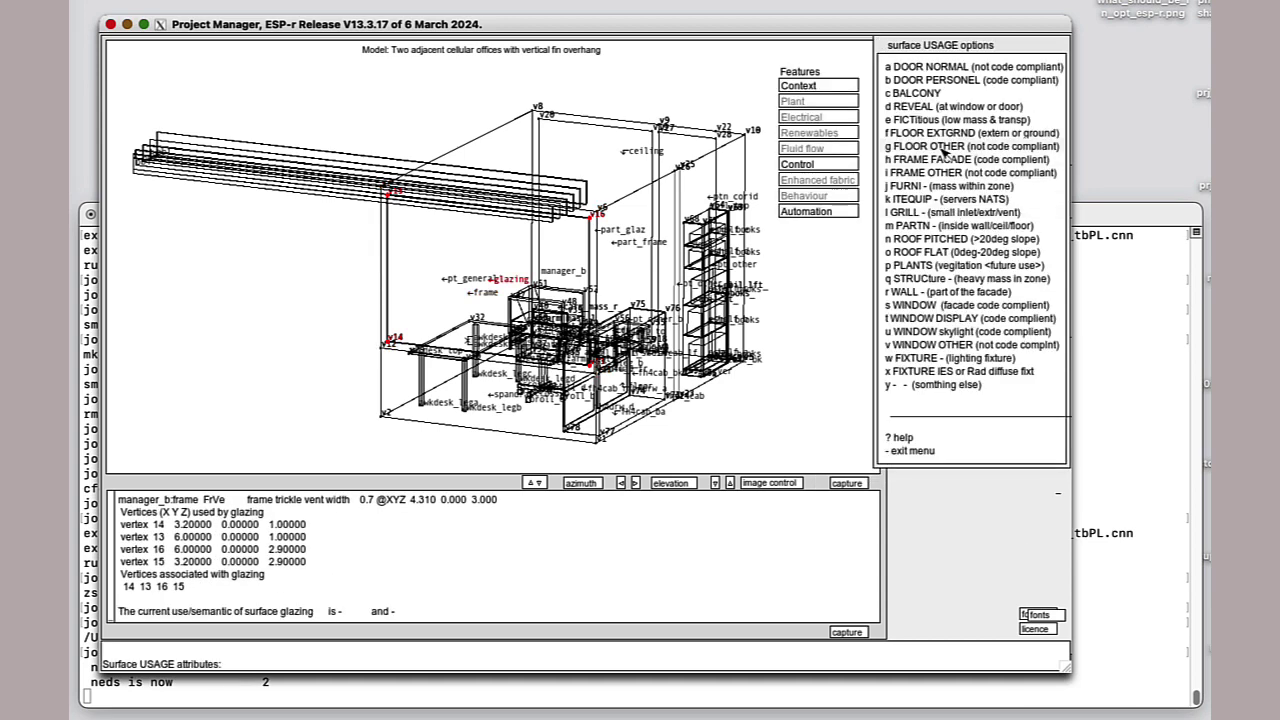
left_click(935, 451)
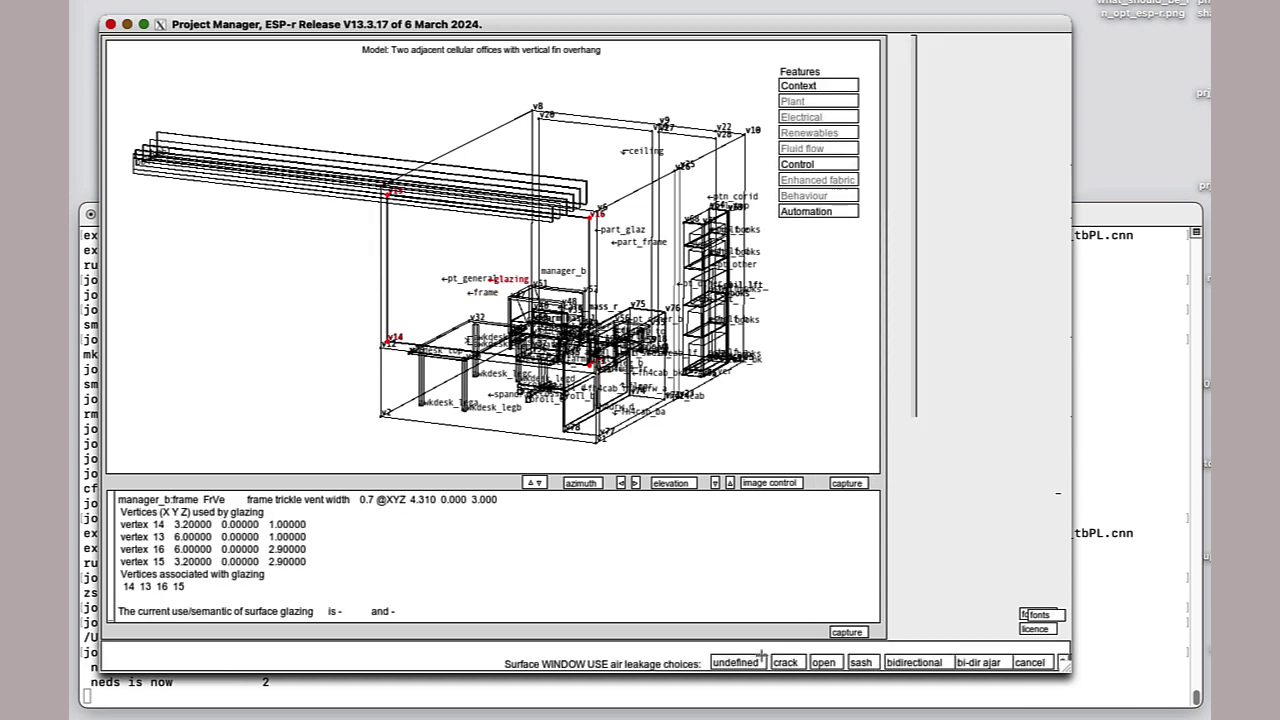
left_click(790, 660)
left_click(960, 333)
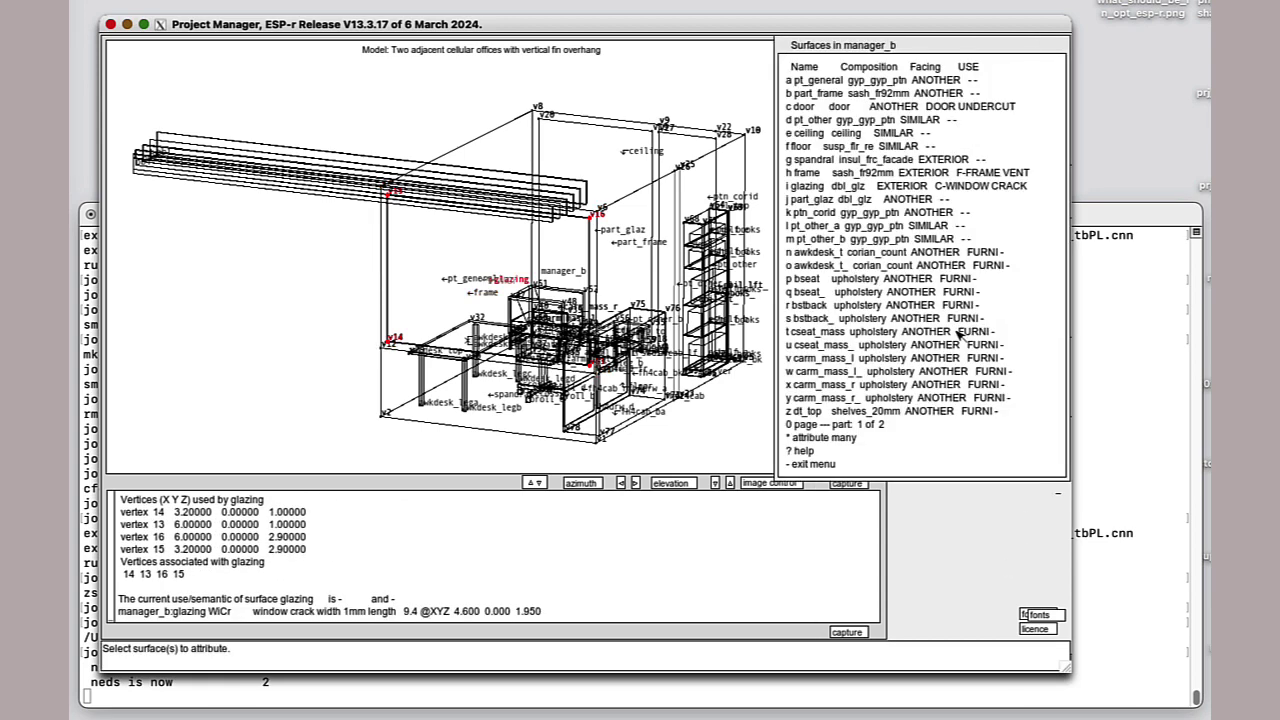
left_click(868, 466)
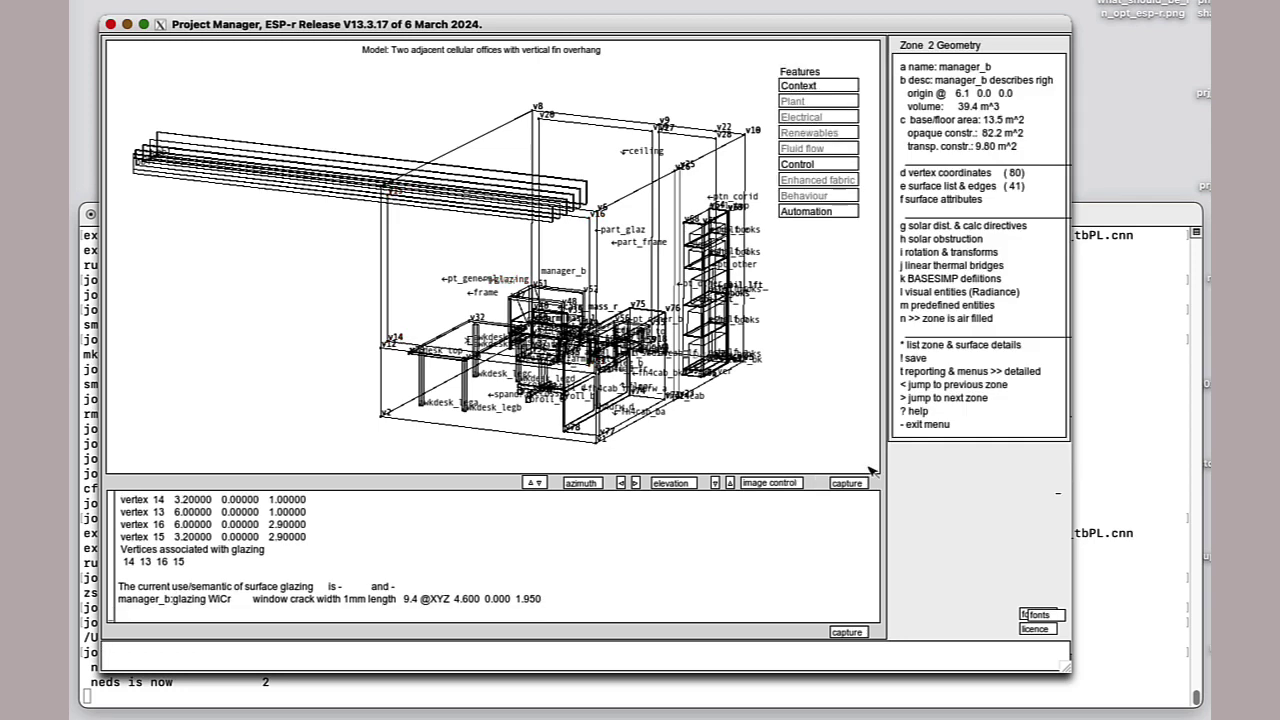
left_click(930, 356)
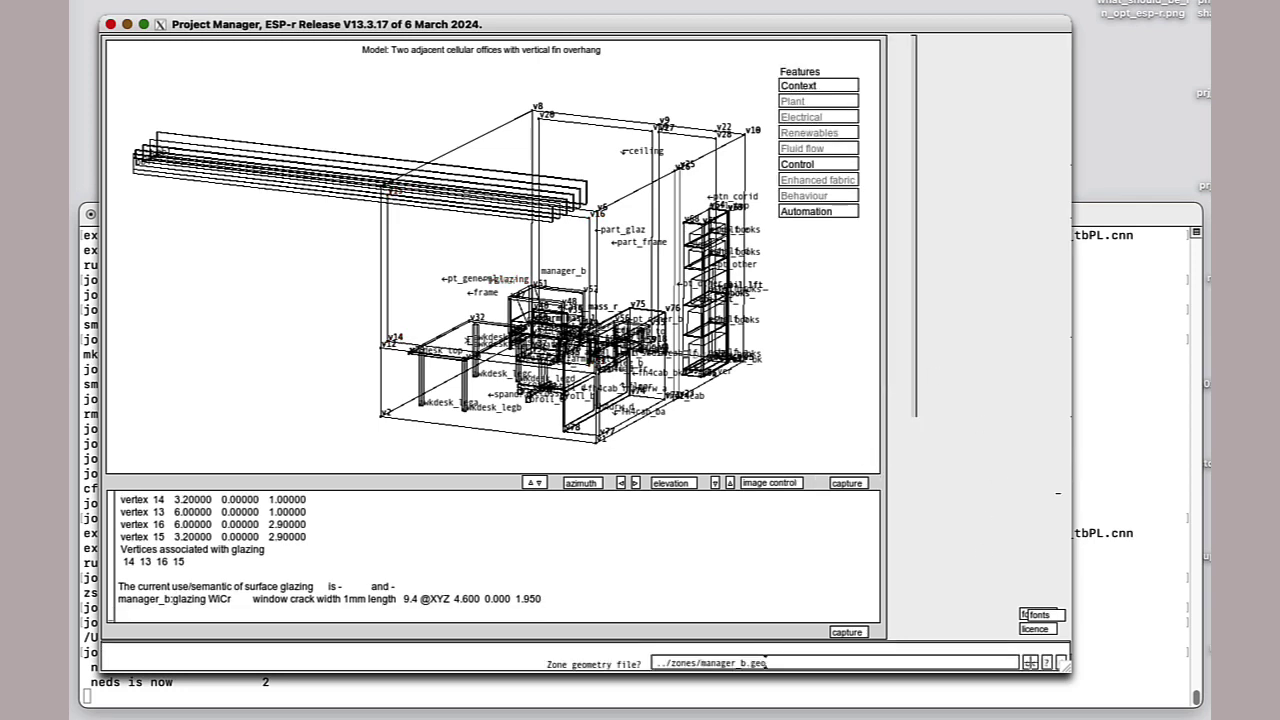
left_click(1030, 662)
left_click(1018, 660)
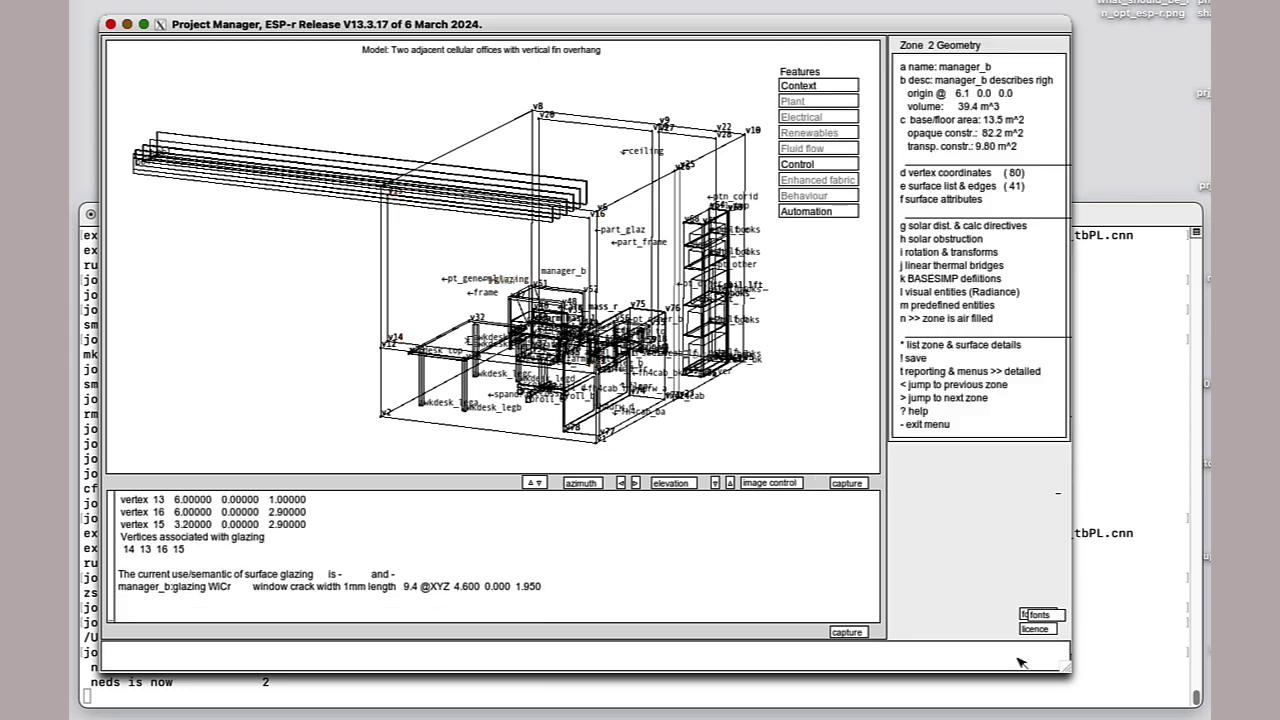
left_click(950, 425)
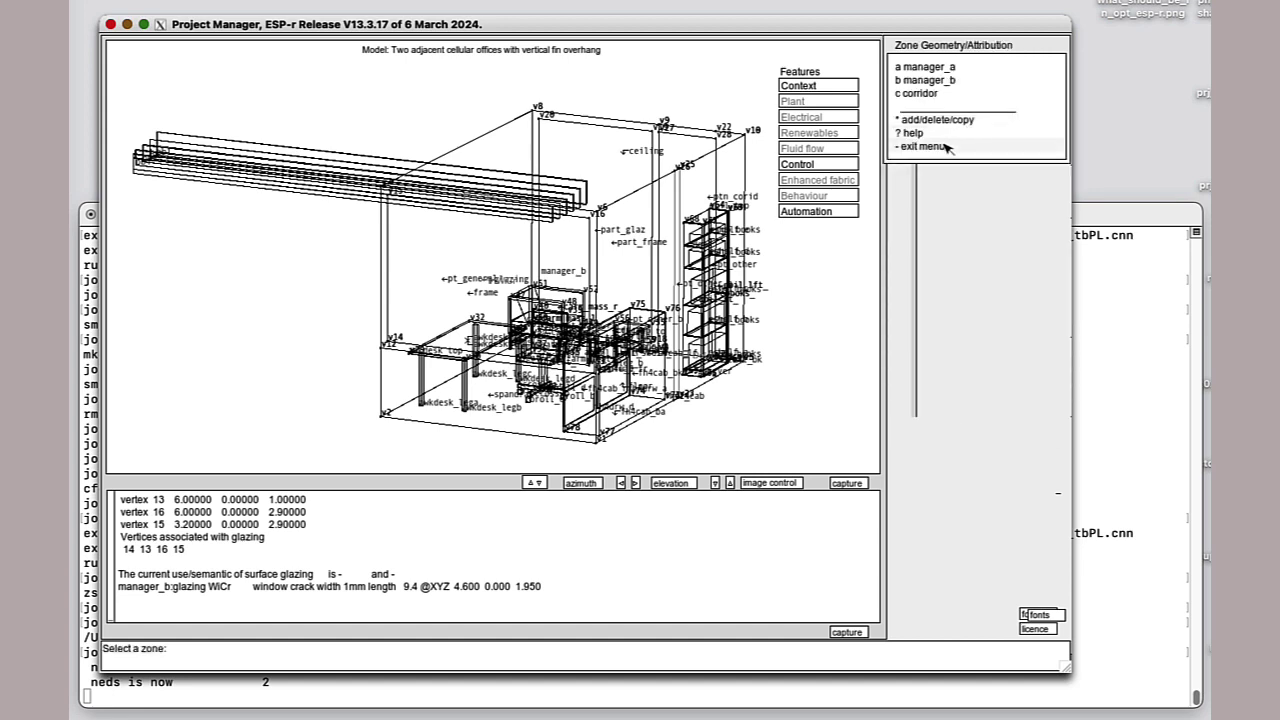
Return to the main model menu, choose prescribed fluid flow, and select new network.
left_click(946, 147)
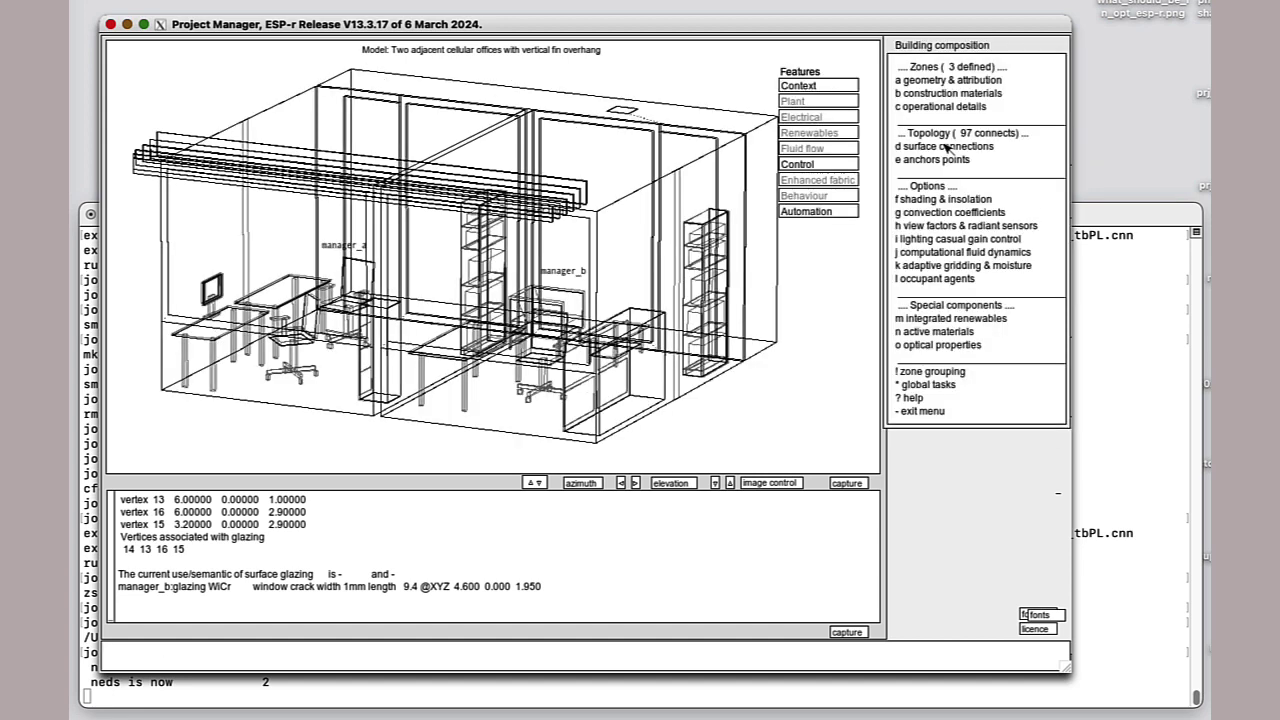
left_click(935, 411)
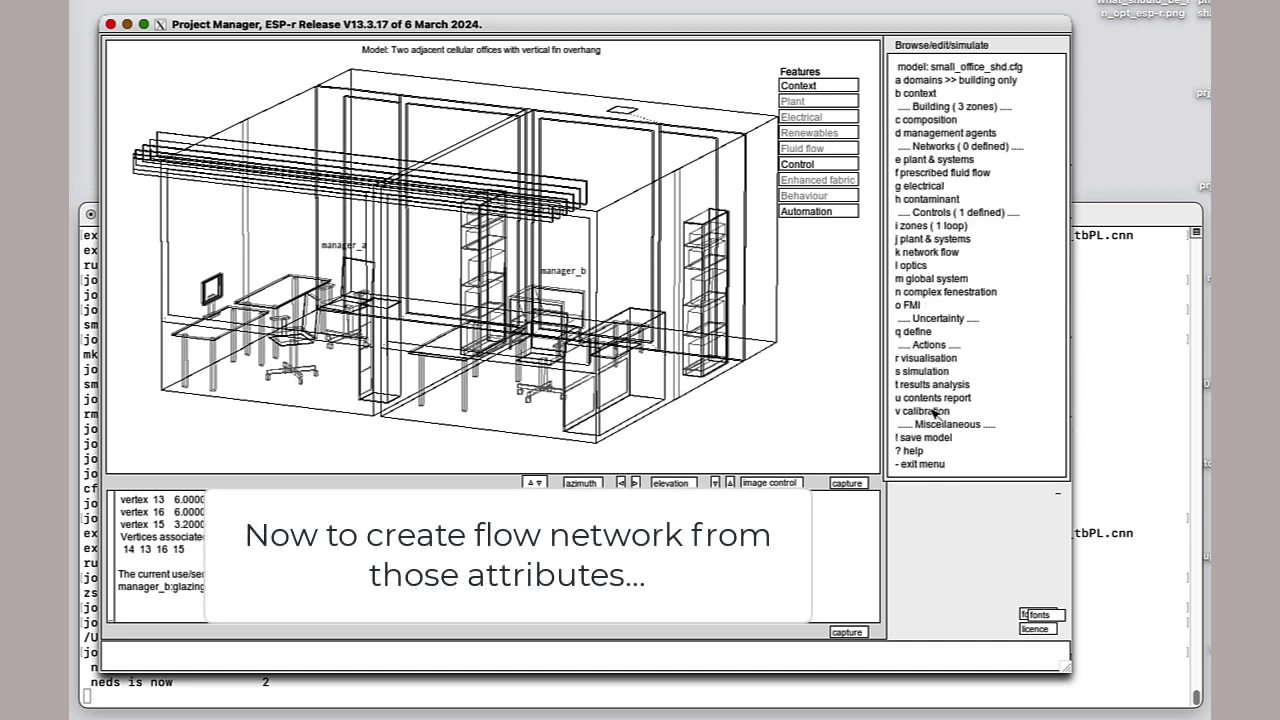
left_click(921, 175)
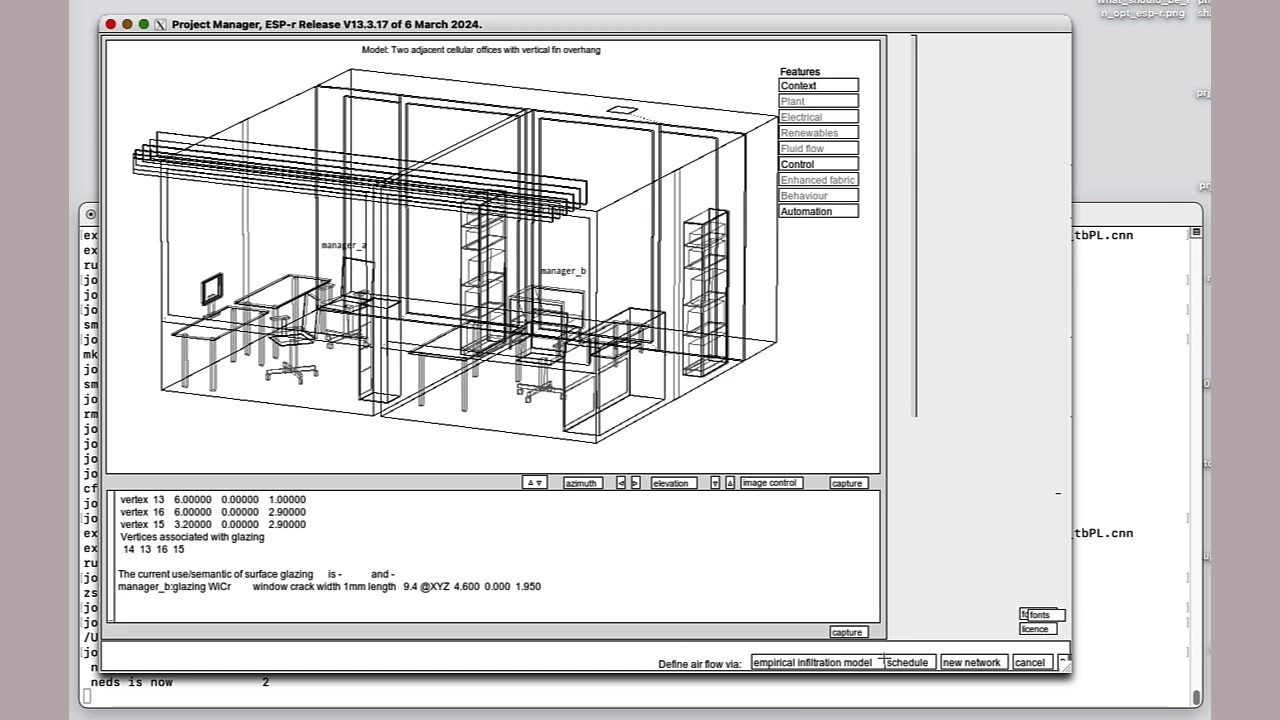
left_click(970, 662)
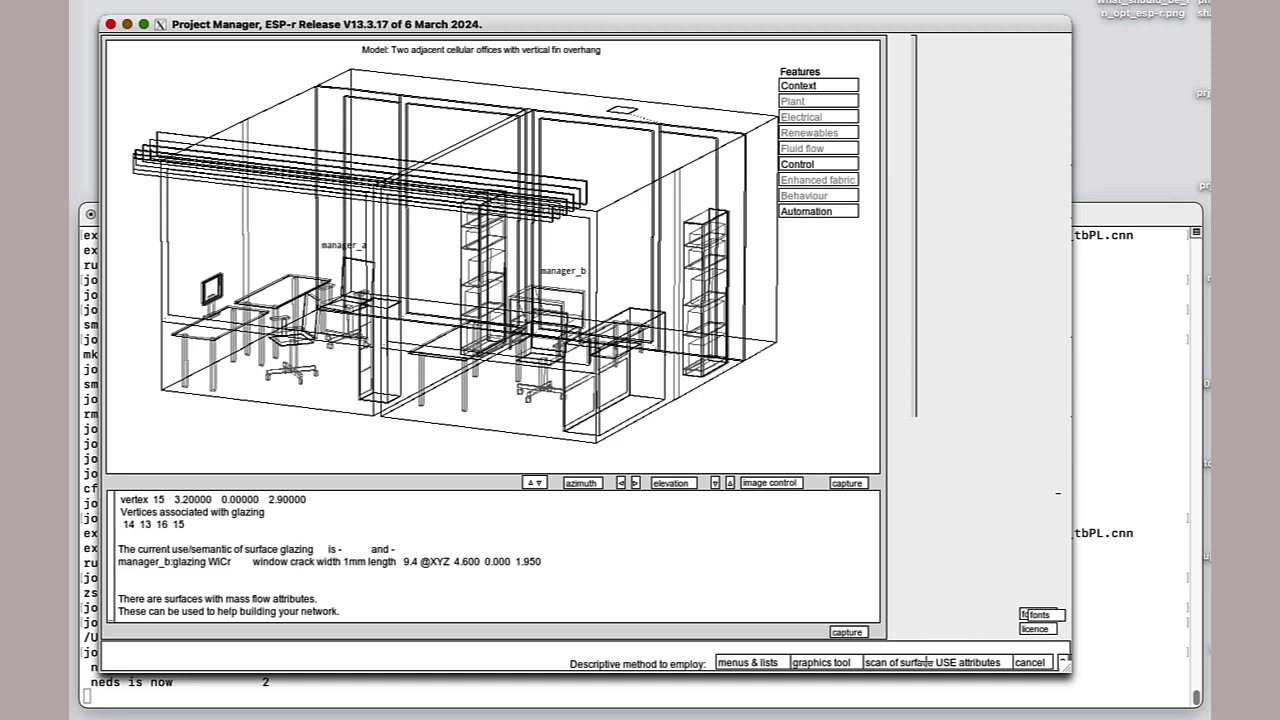
Build the flow network from surface USE attributes, with a global 0.02 m trickle vent width.
left_click(928, 662)
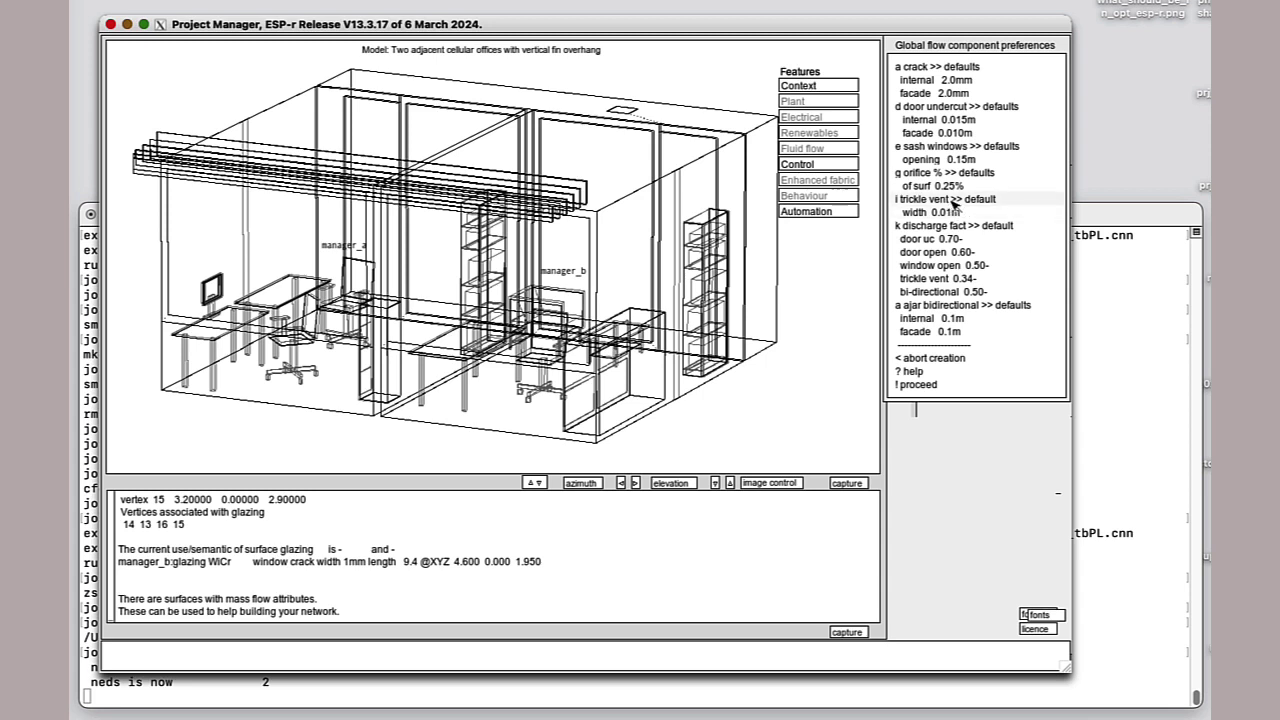
left_click(953, 203)
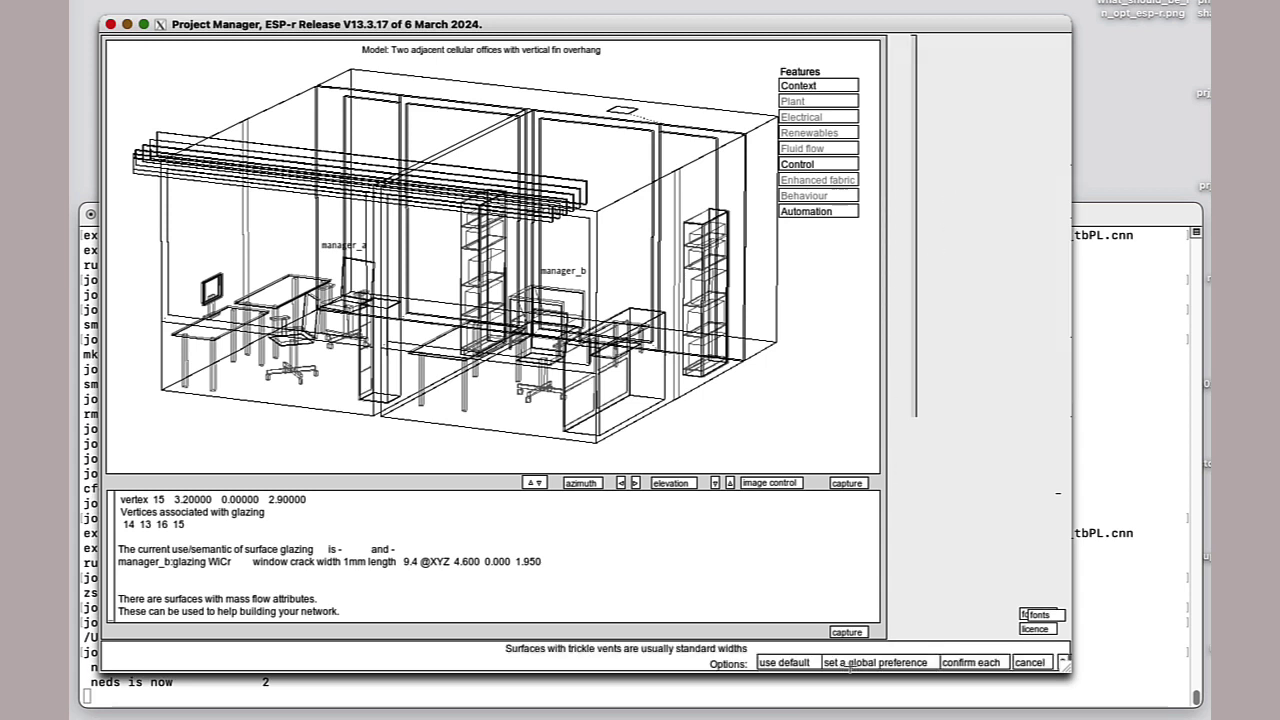
left_click(855, 663)
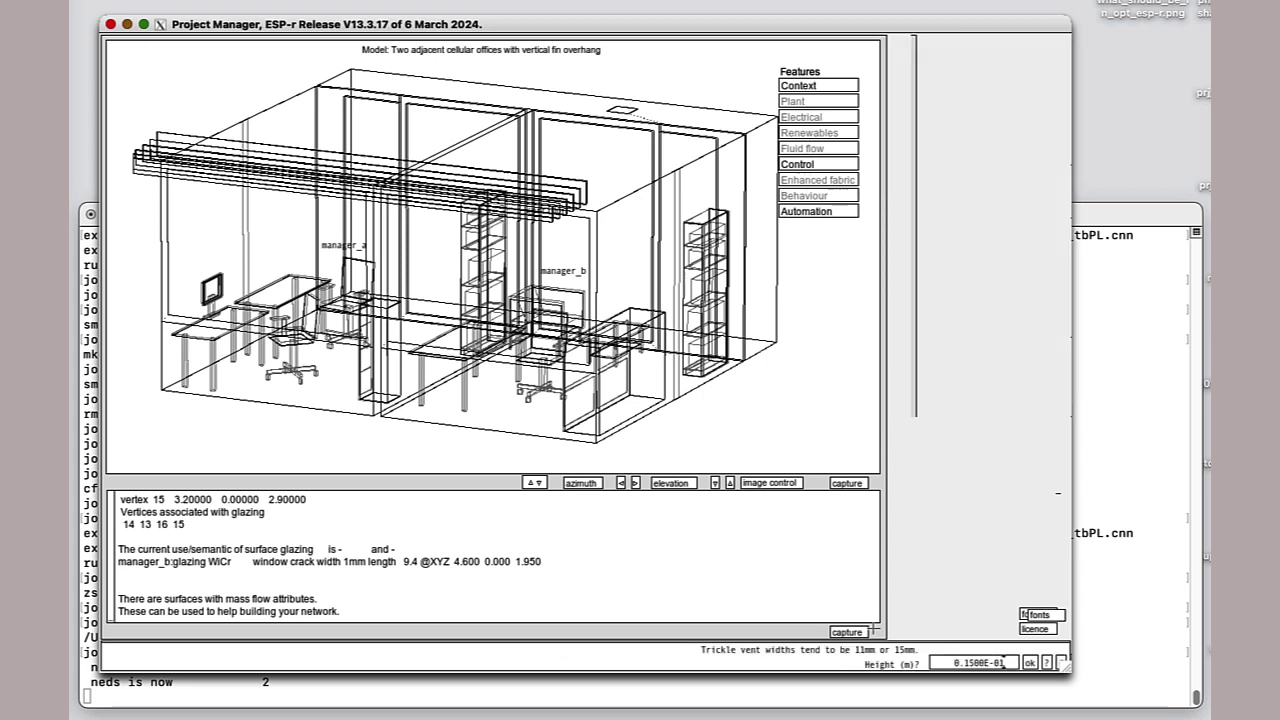
left_click(966, 662)
key("BackSpace")
type("20")
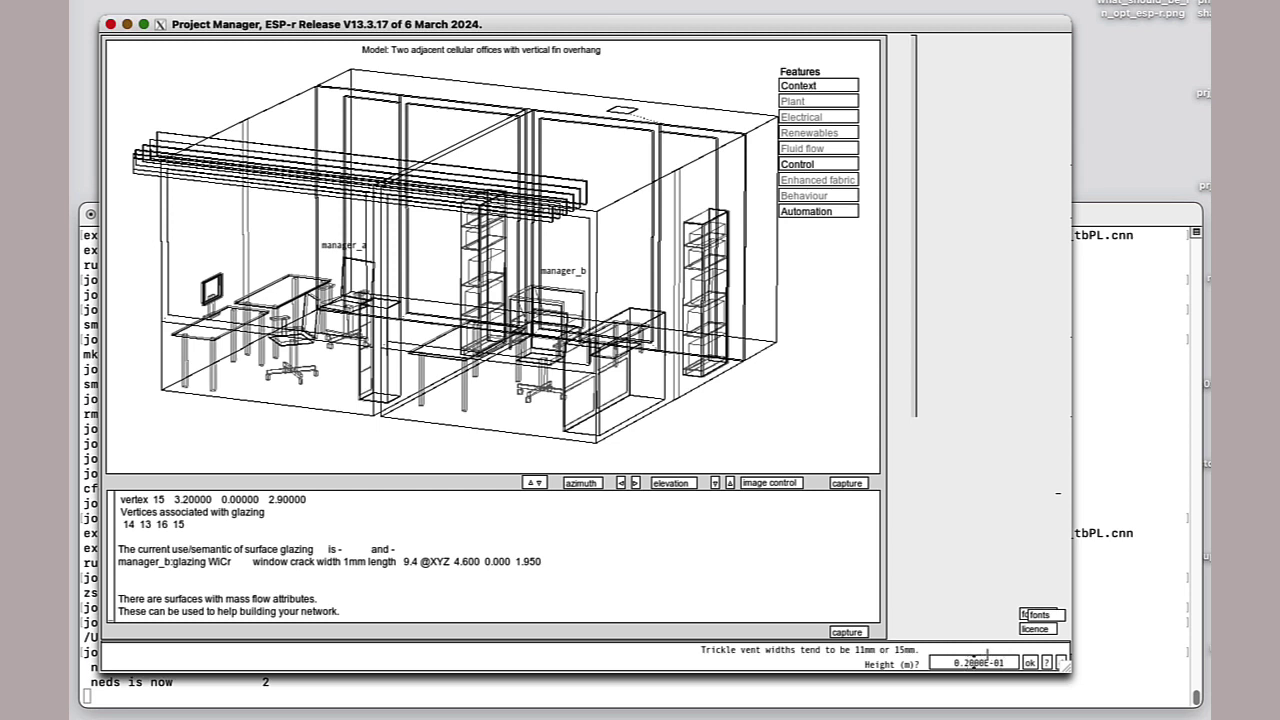
left_click(1030, 663)
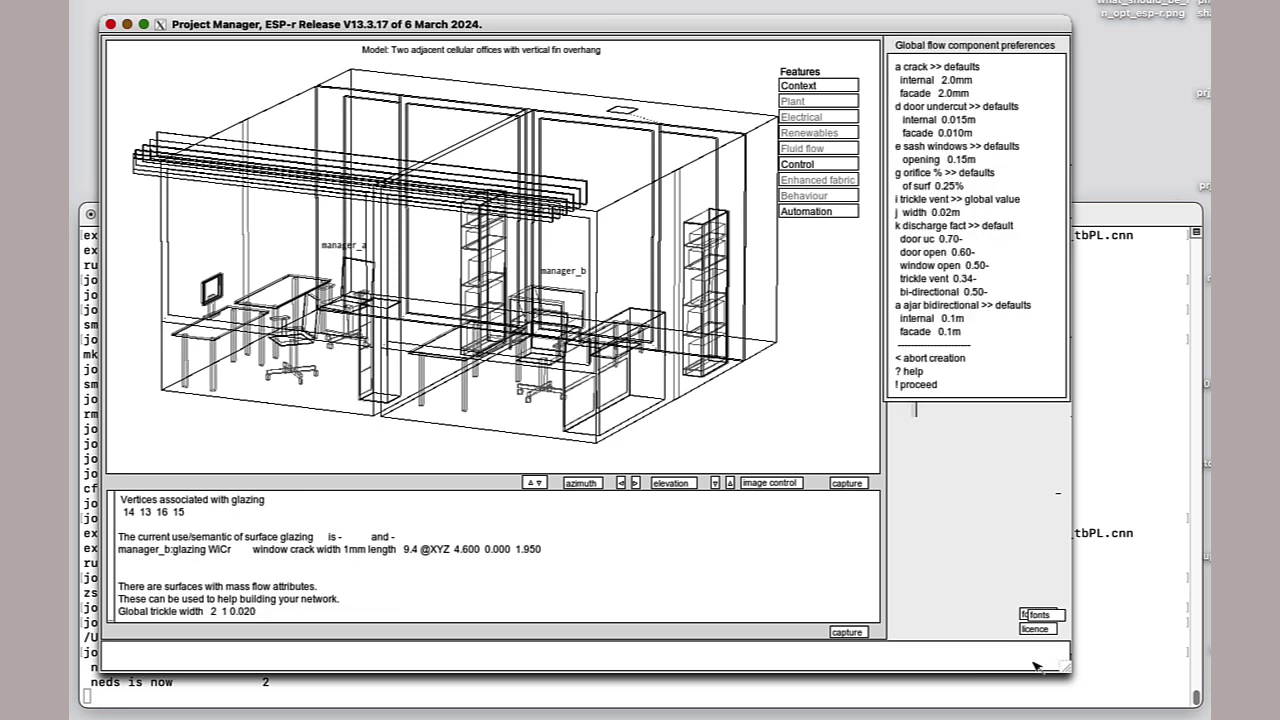
Generate the network for all zones, keeping the .afn and .3dafn file names and describing it 'for IAQ work'.
left_click(918, 384)
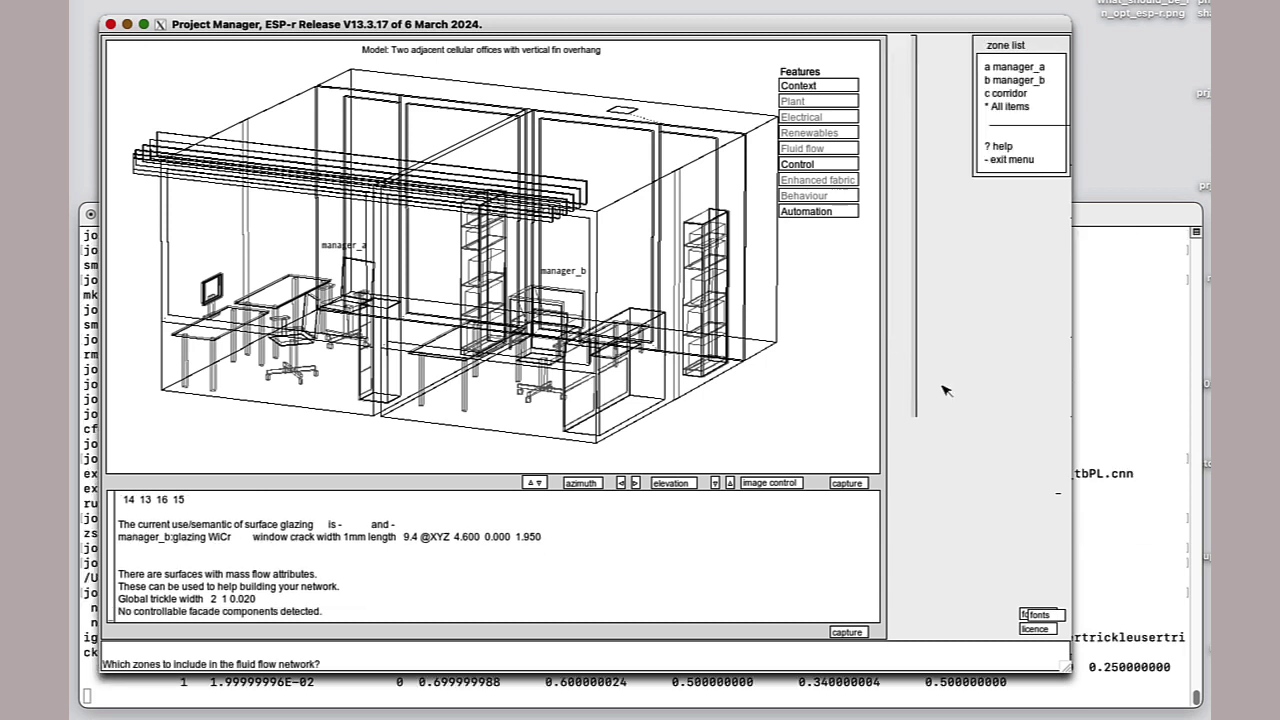
left_click(1012, 107)
left_click(1020, 160)
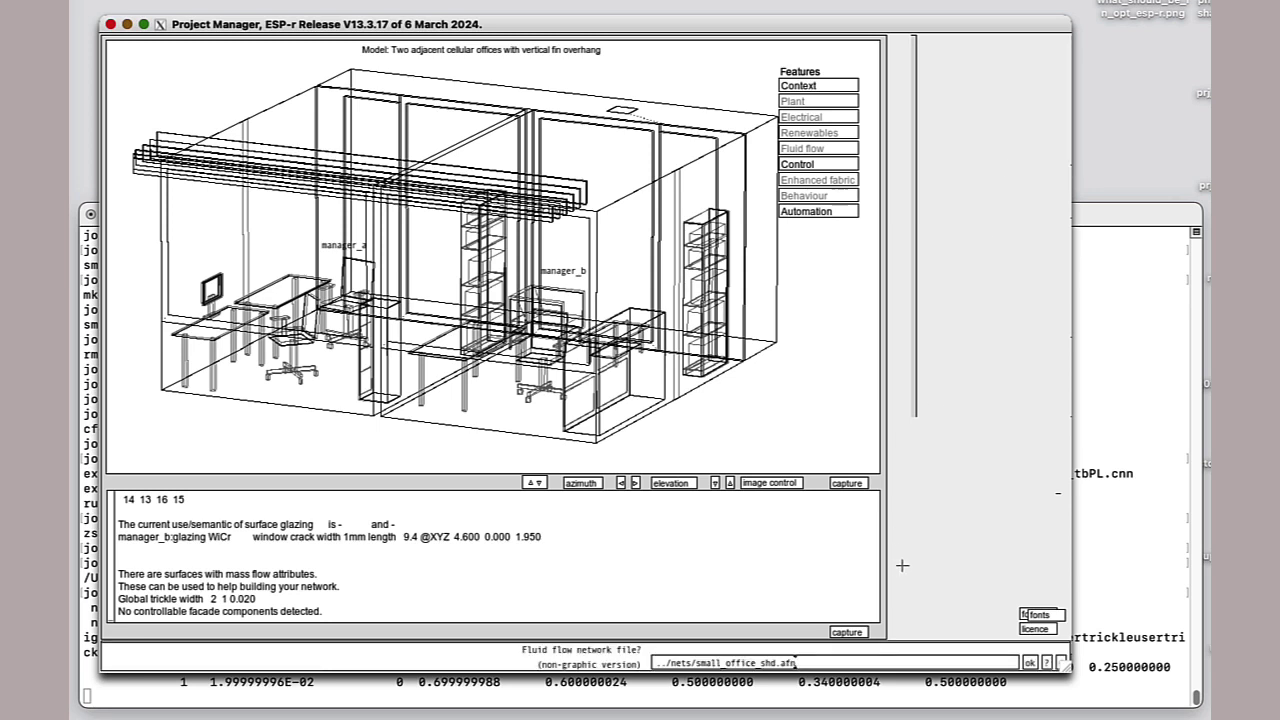
left_click(1029, 662)
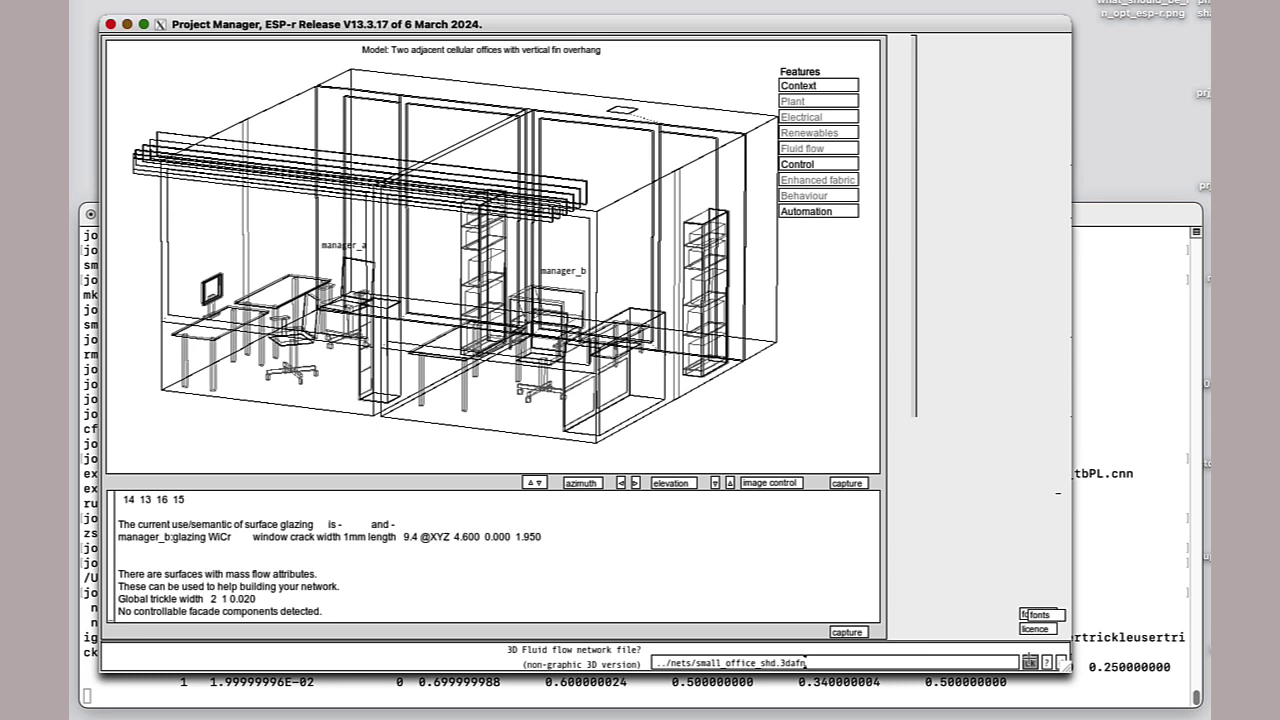
left_click(1029, 662)
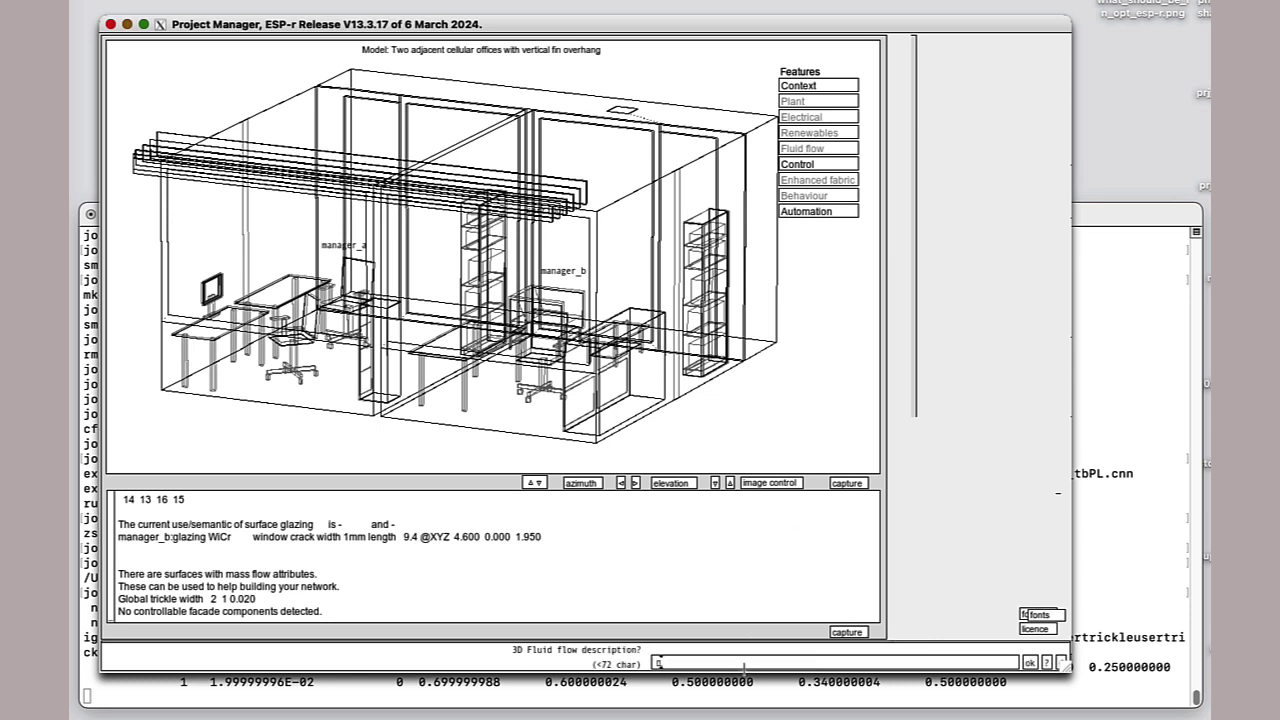
type("for IAQ work")
key("Return")
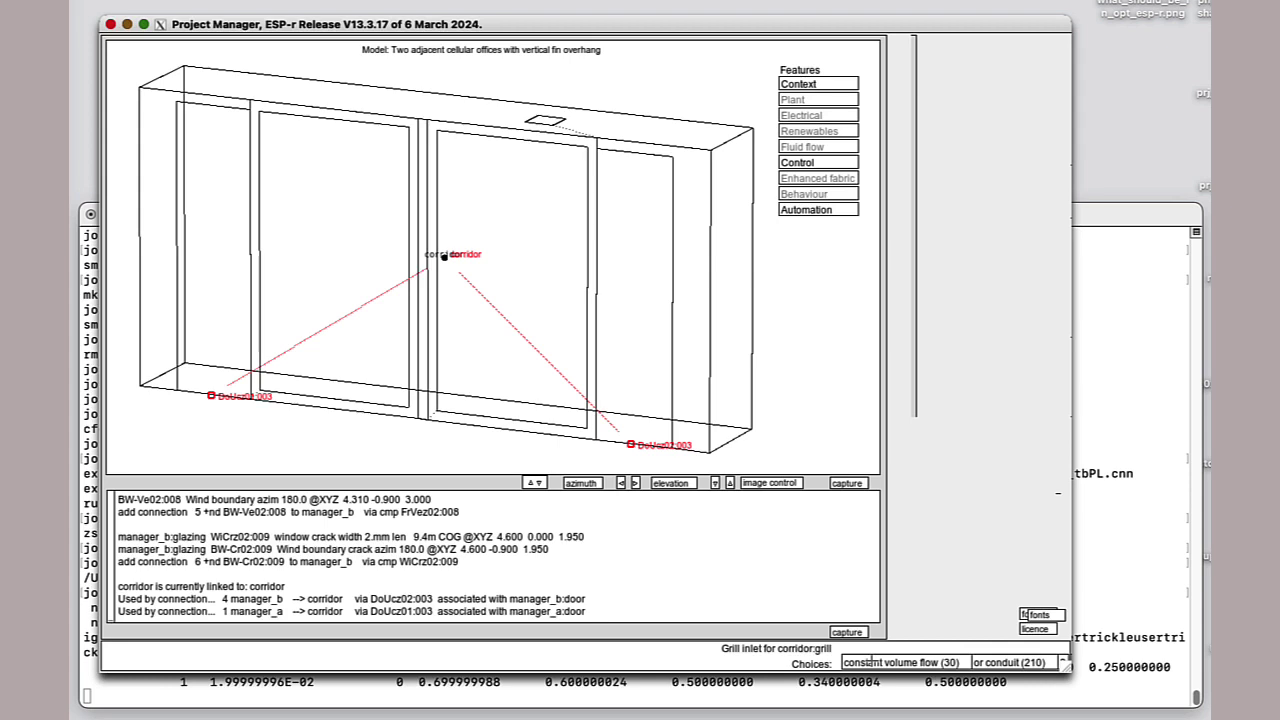
Set the corridor grill to a constant-volume supply of 60 m³/hr, confirming 0.01667 m³/s.
left_click(872, 662)
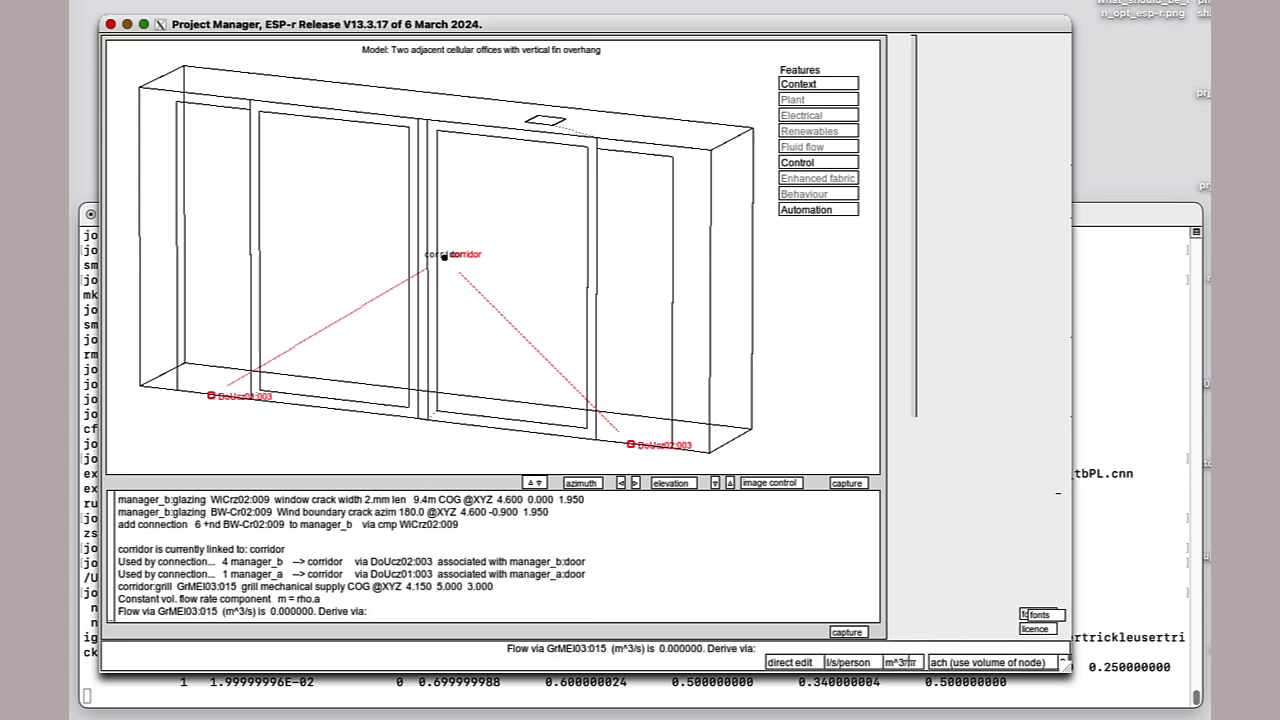
left_click(905, 662)
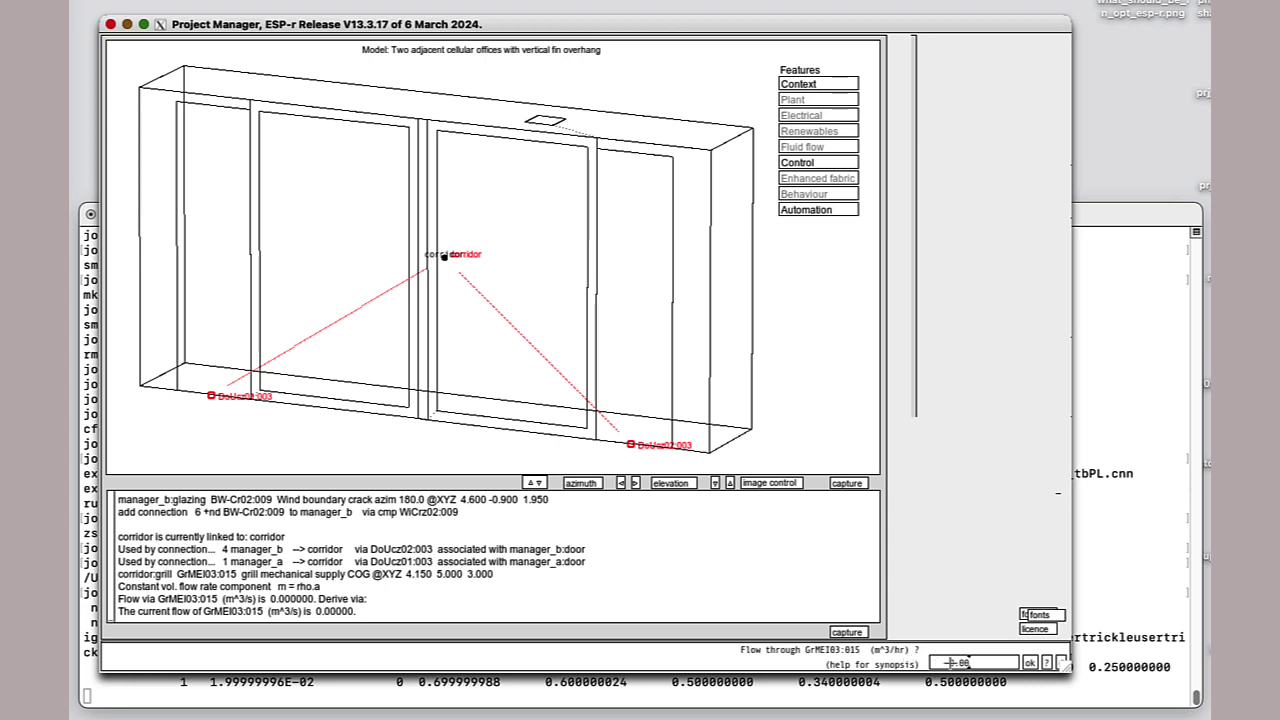
type("6")
left_click(1030, 662)
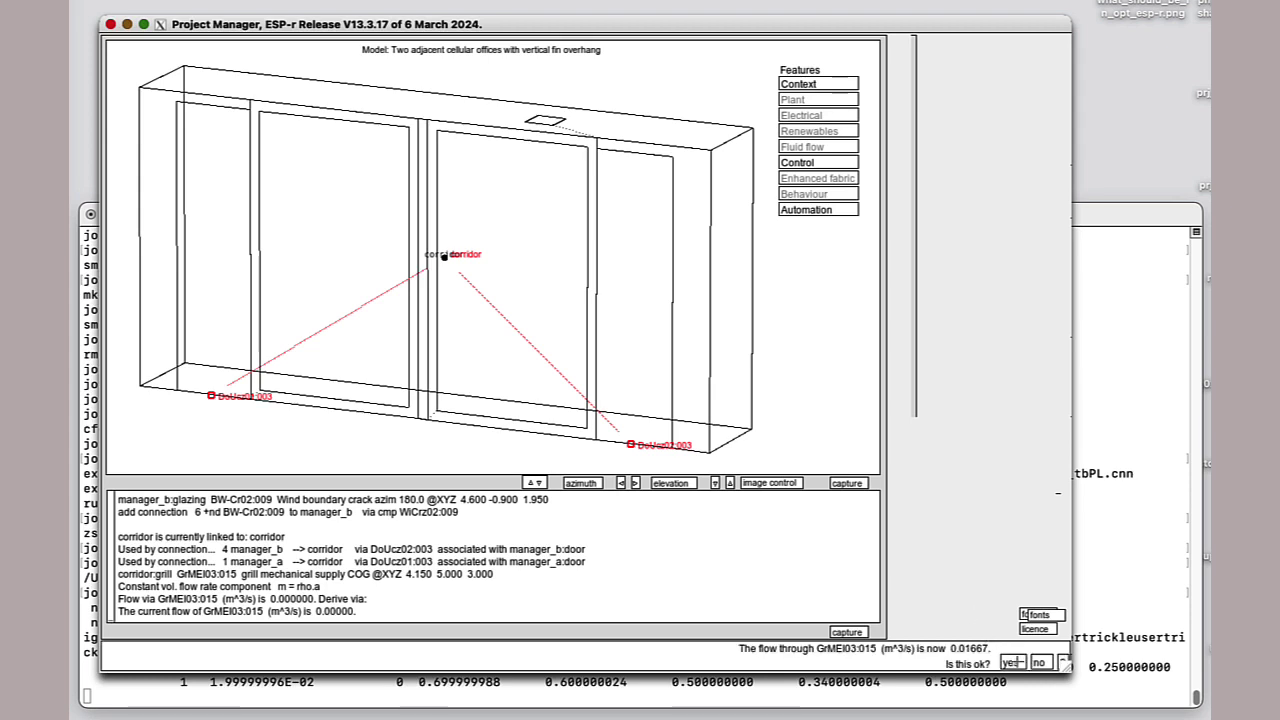
left_click(1012, 662)
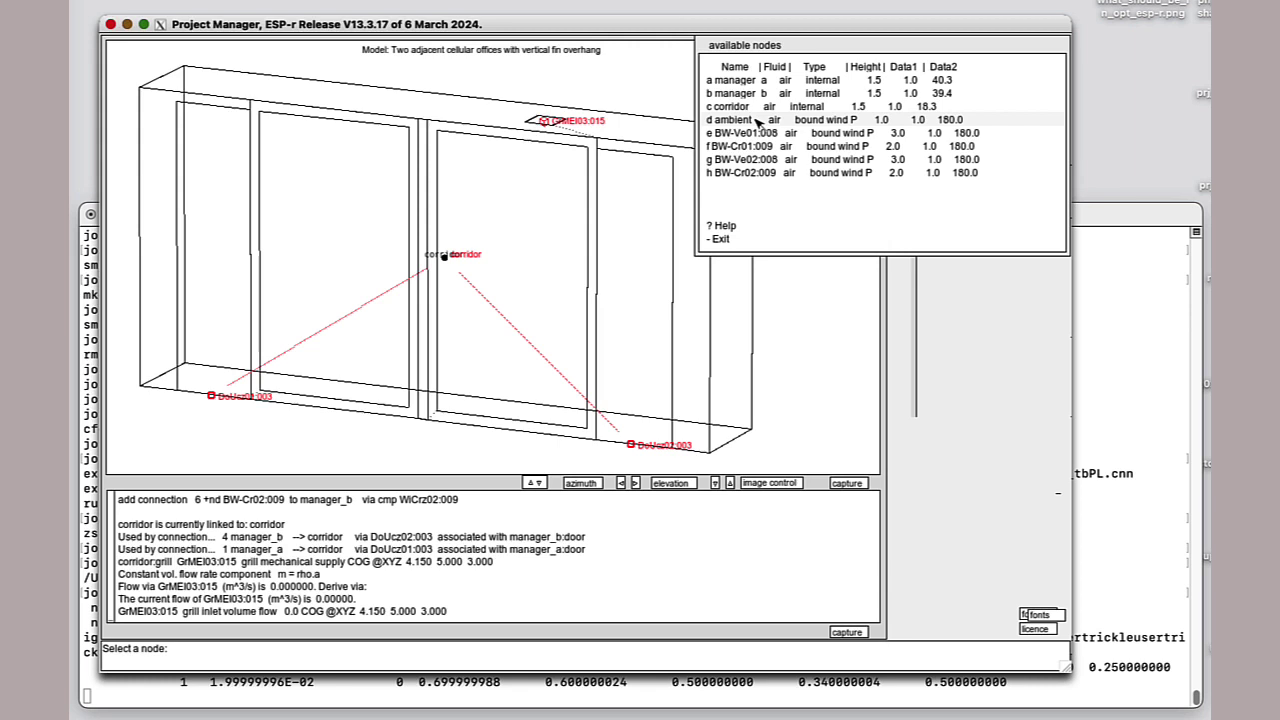
Link the grill to the ambient node, accept the three zone-node links, and label with full names.
left_click(757, 119)
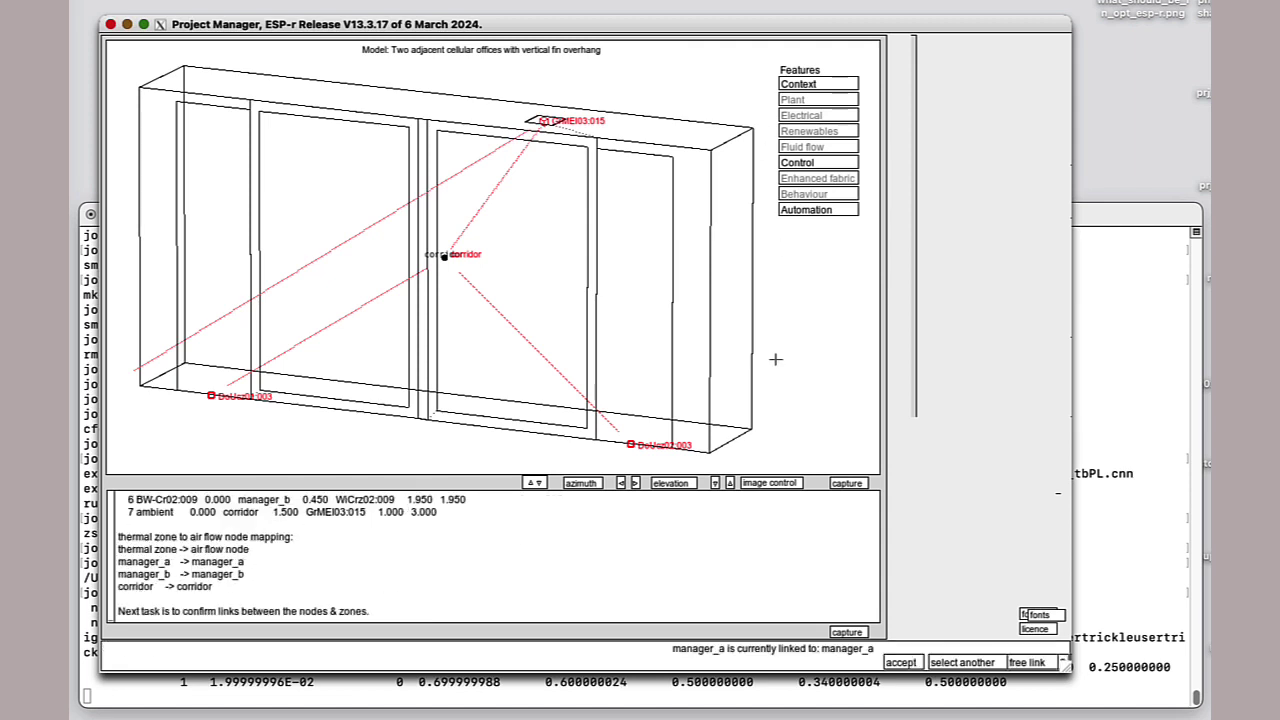
key("Return")
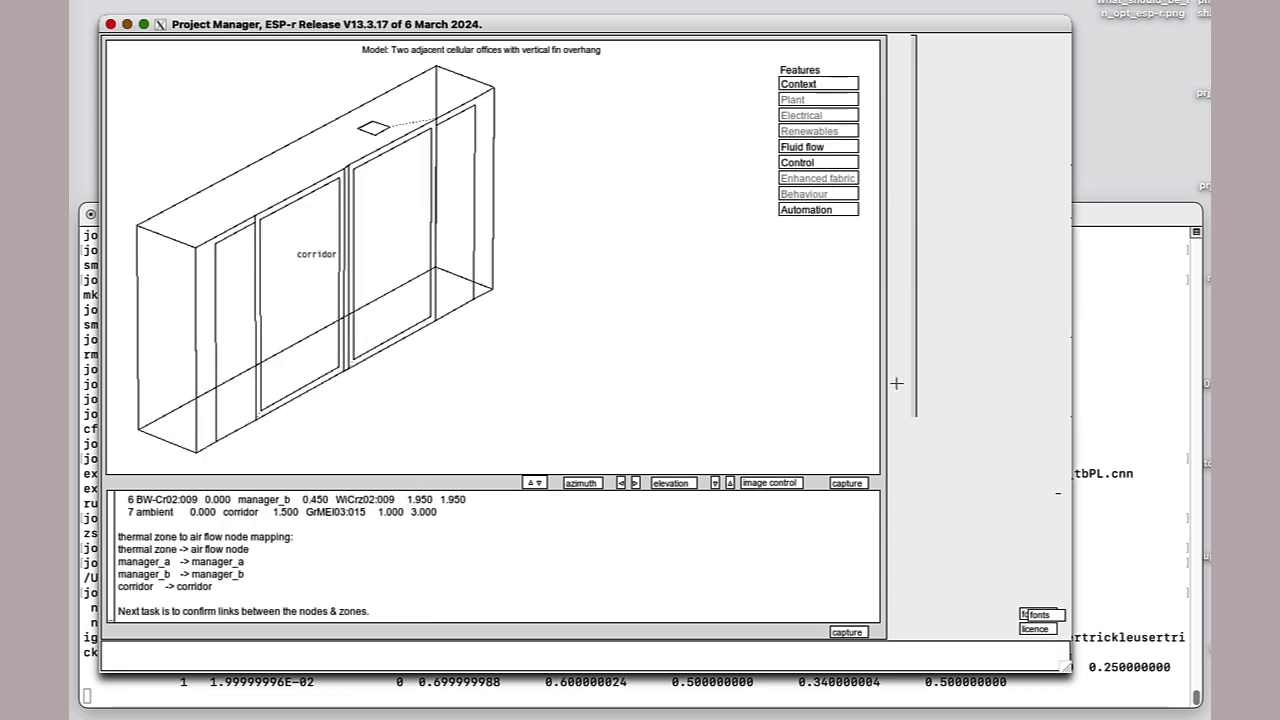
left_click(898, 673)
left_click(895, 672)
left_click(895, 672)
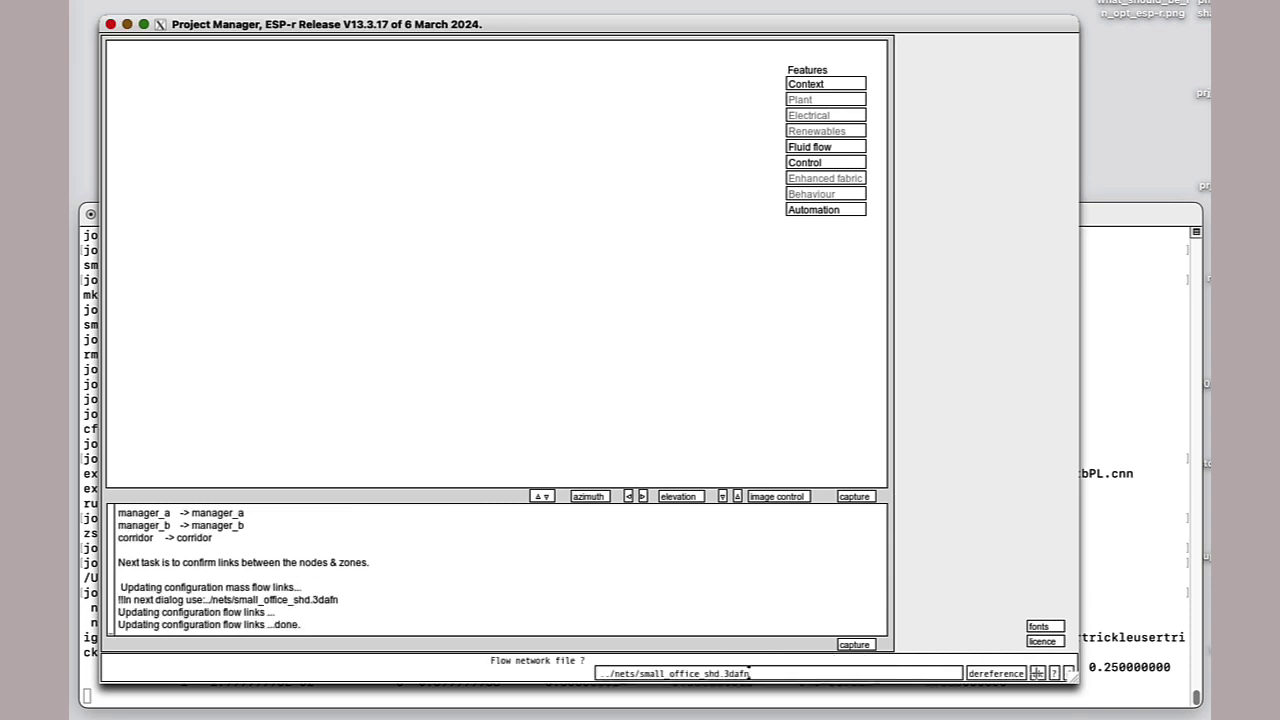
left_click(1037, 673)
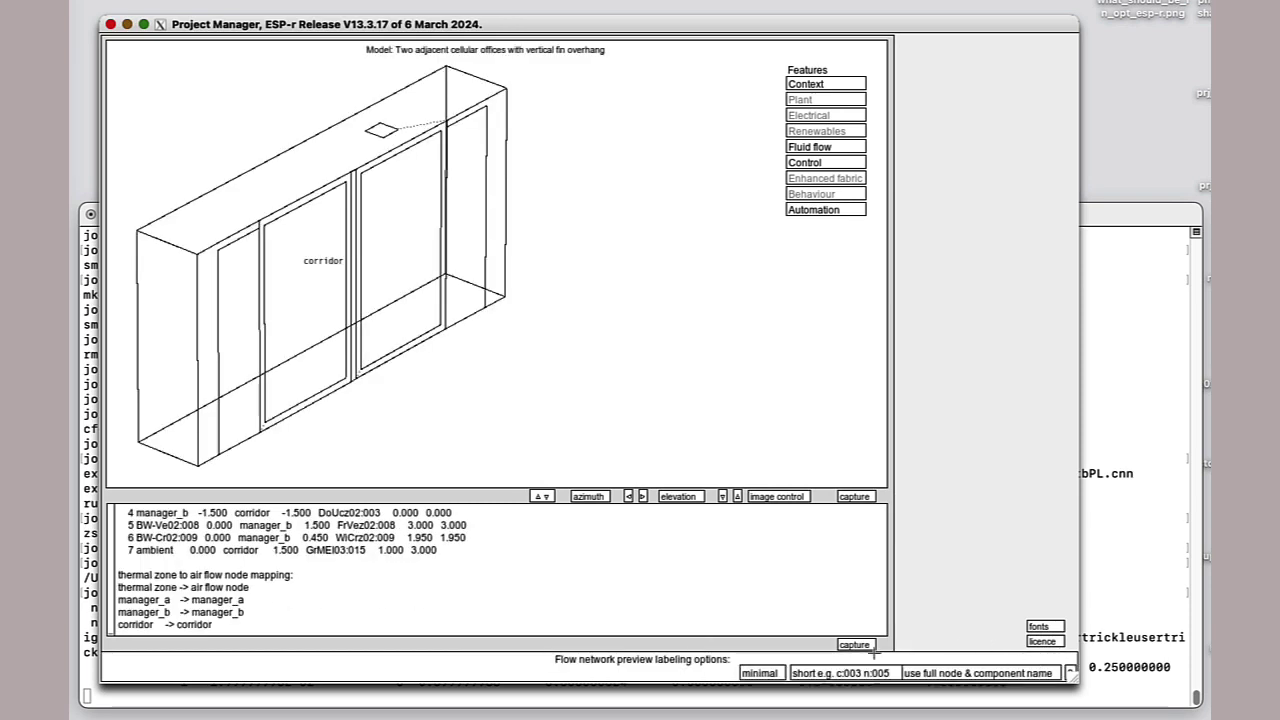
left_click(931, 673)
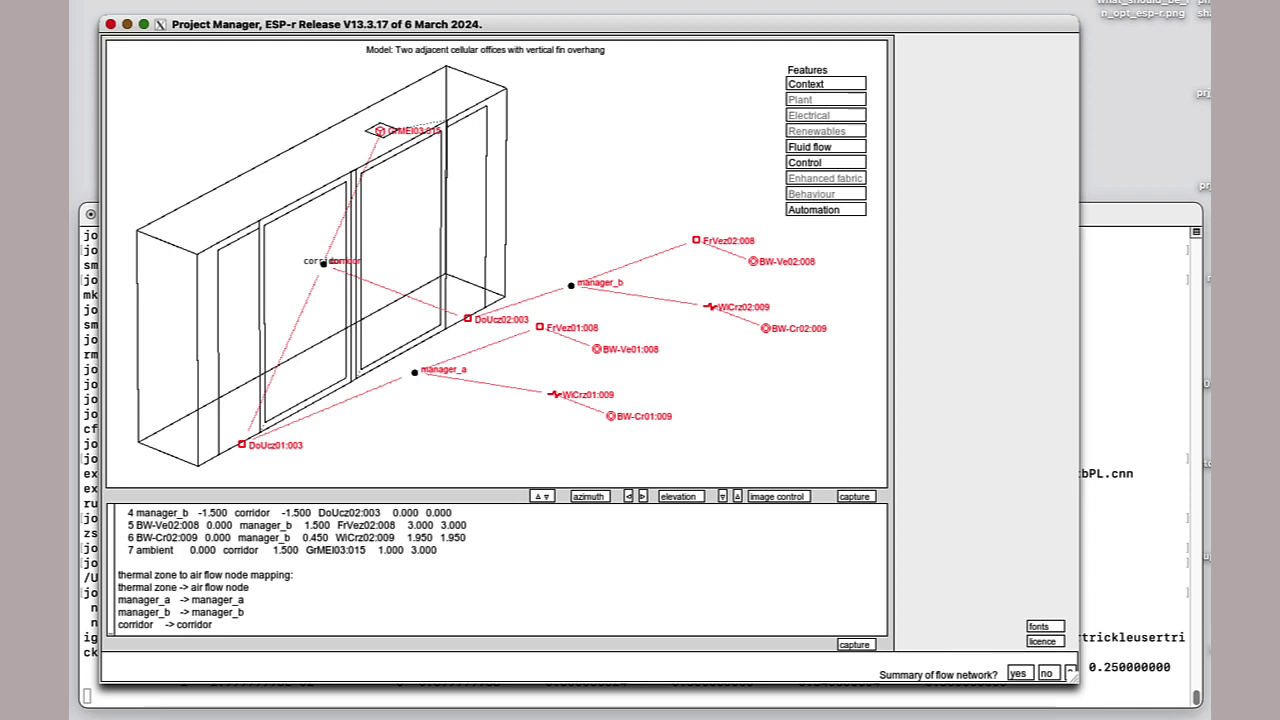
Save the network to small_office_shd.3dafn and leave the Fluid Flow Network menu, saving changes.
left_click(1018, 673)
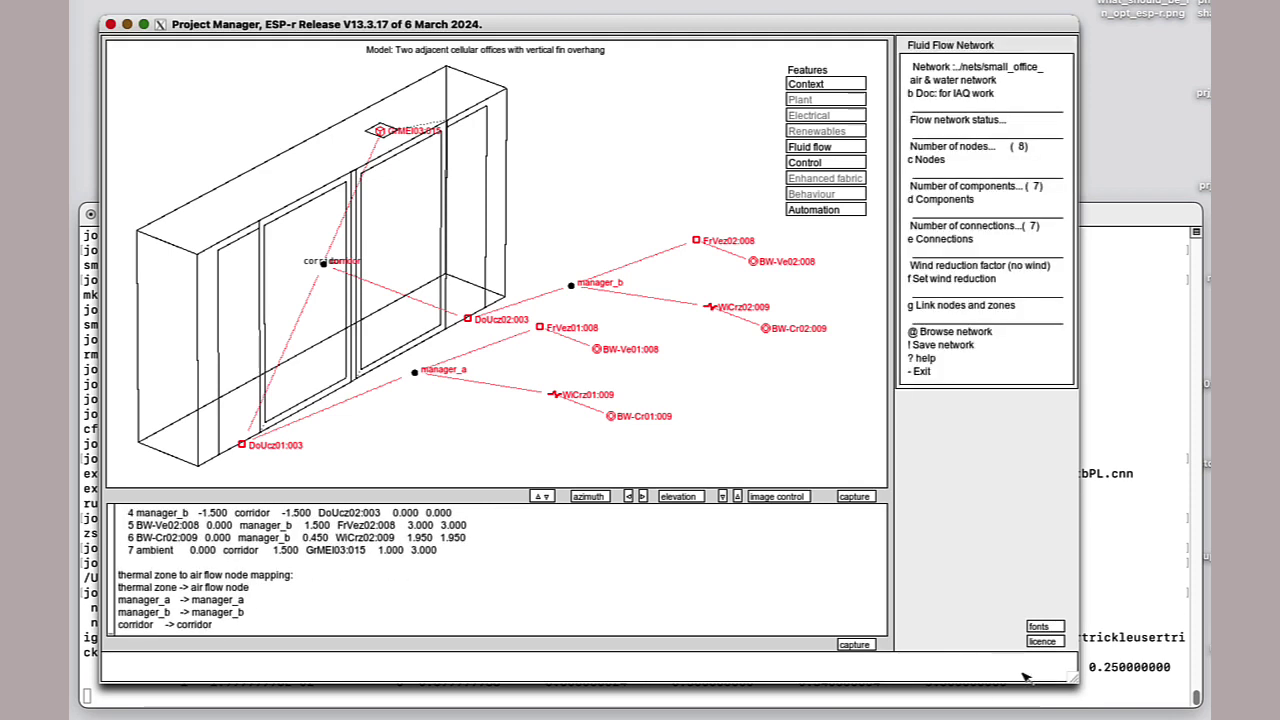
left_click(1036, 673)
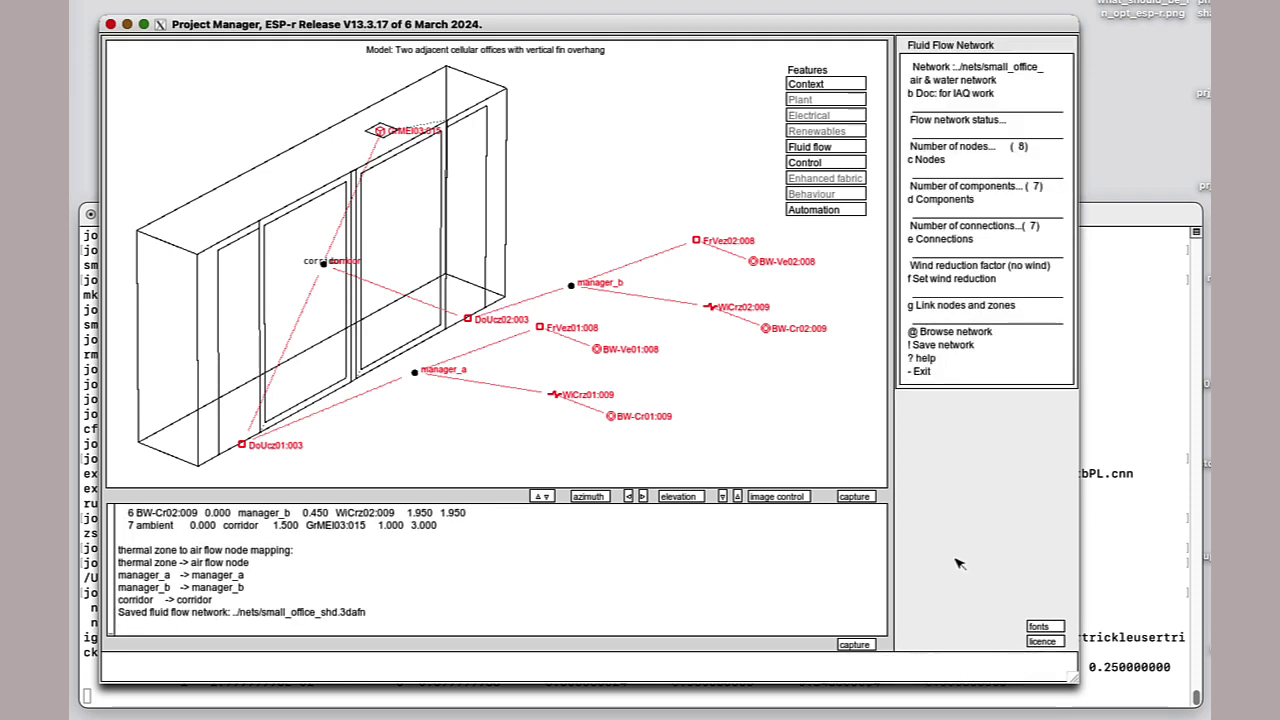
left_click(940, 369)
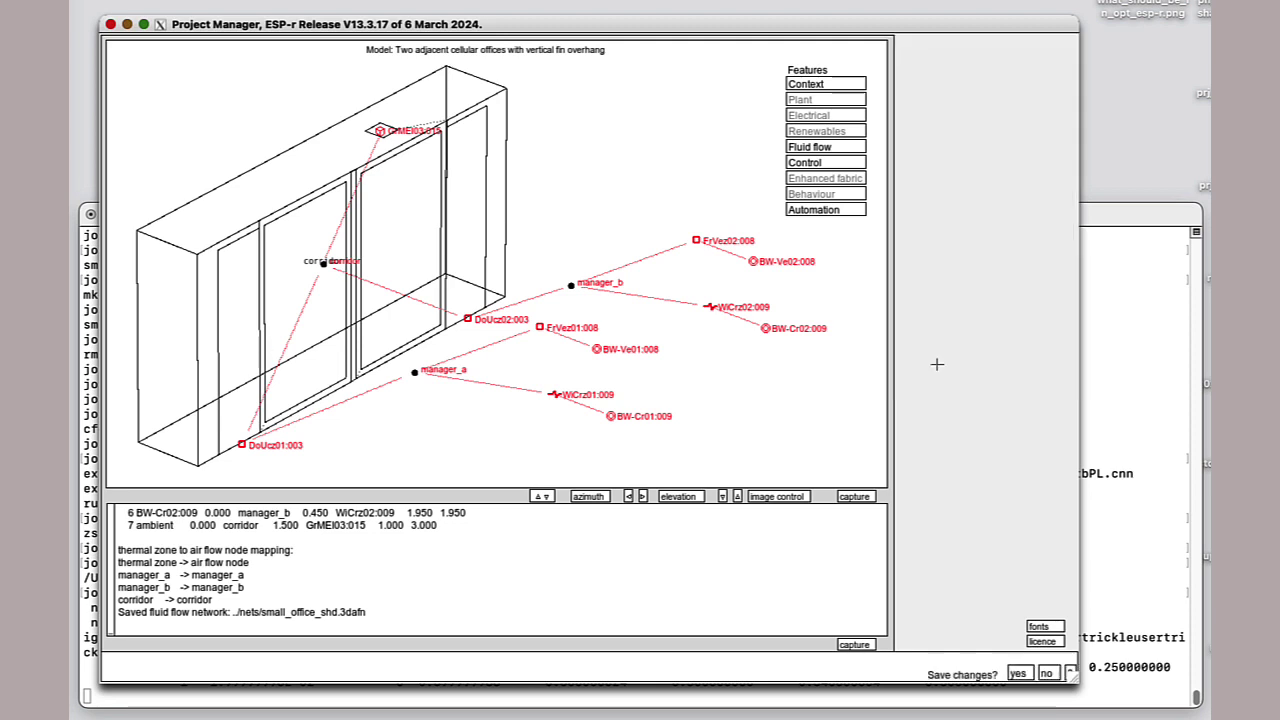
left_click(1010, 670)
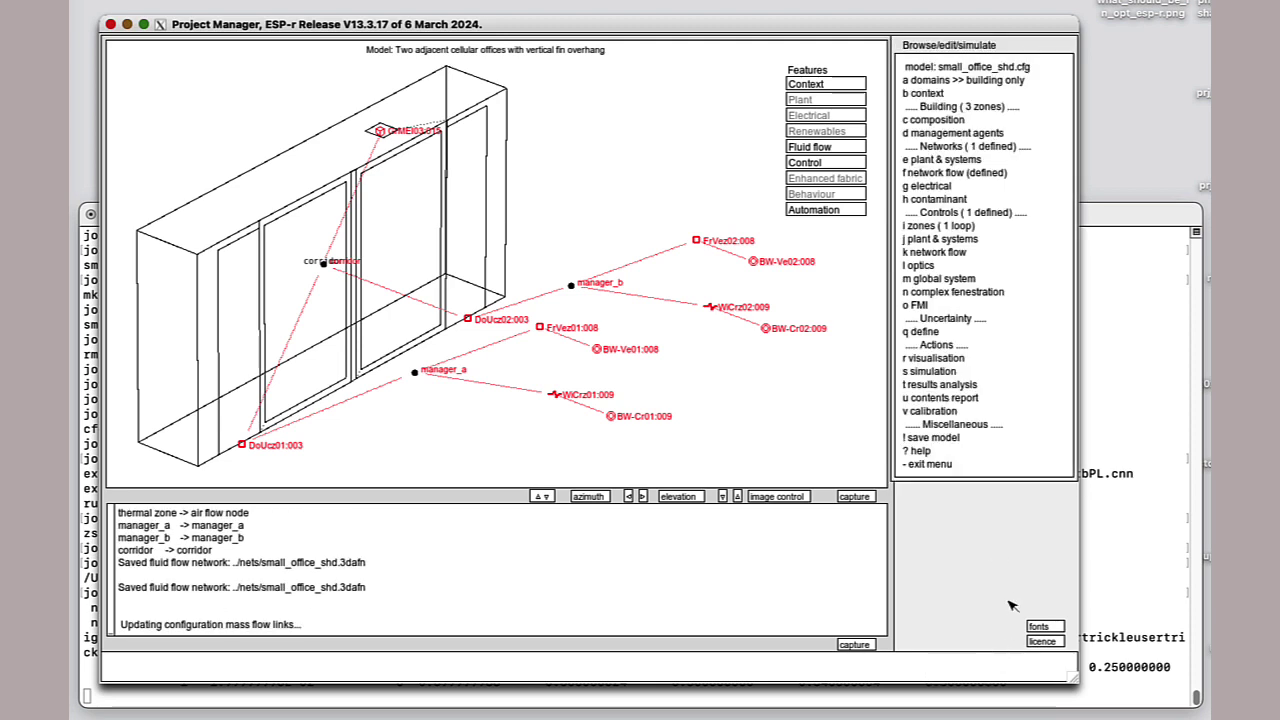
Start the contaminant setup and choose the automatic CO2 regime.
left_click(940, 200)
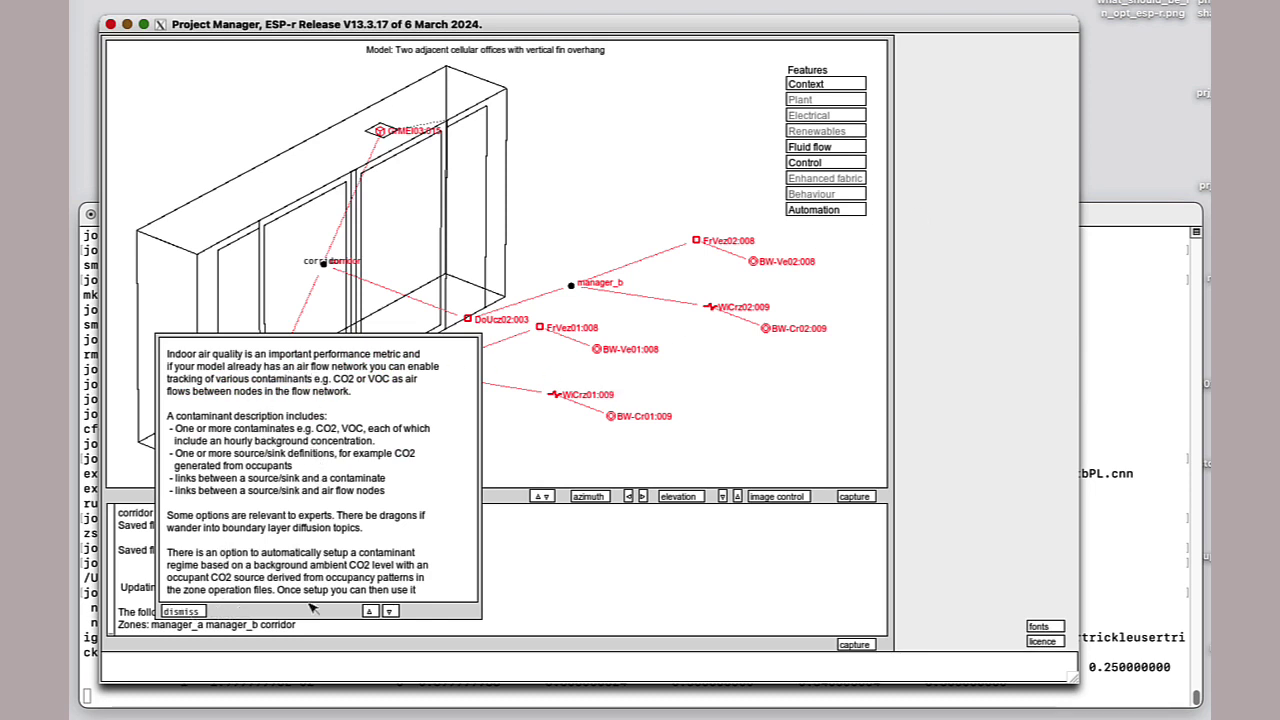
left_click(178, 612)
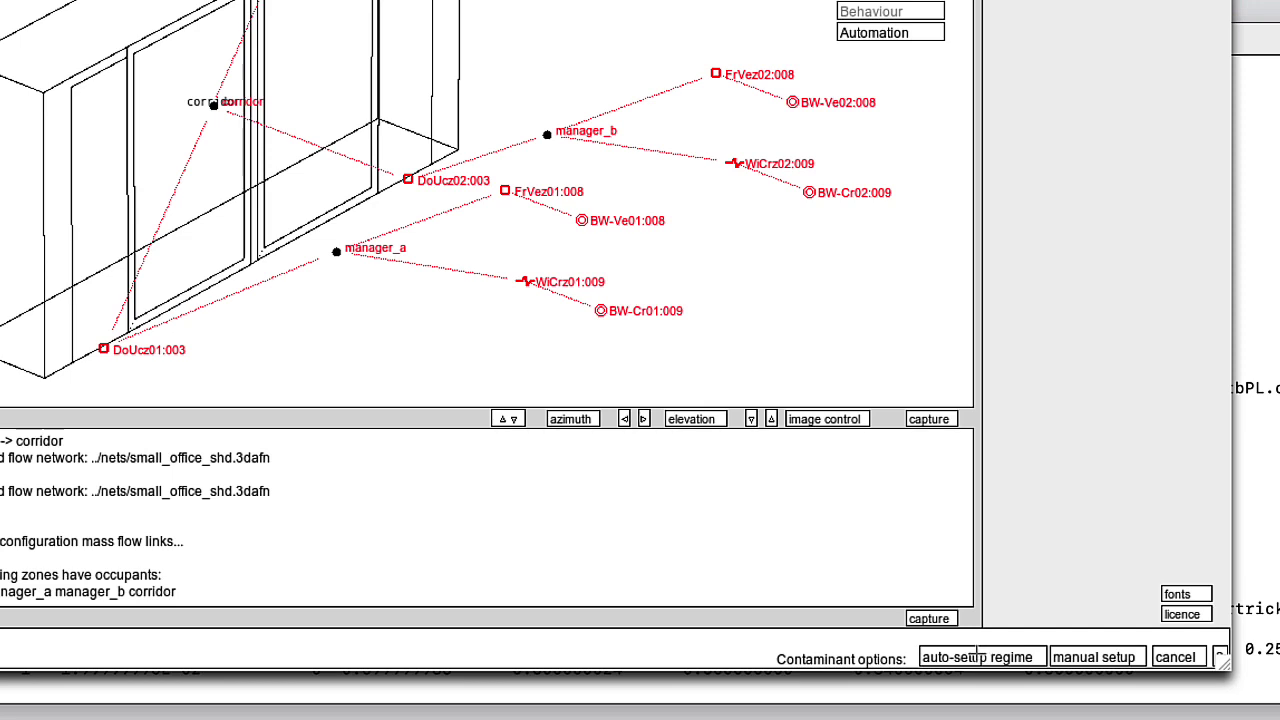
left_click(982, 657)
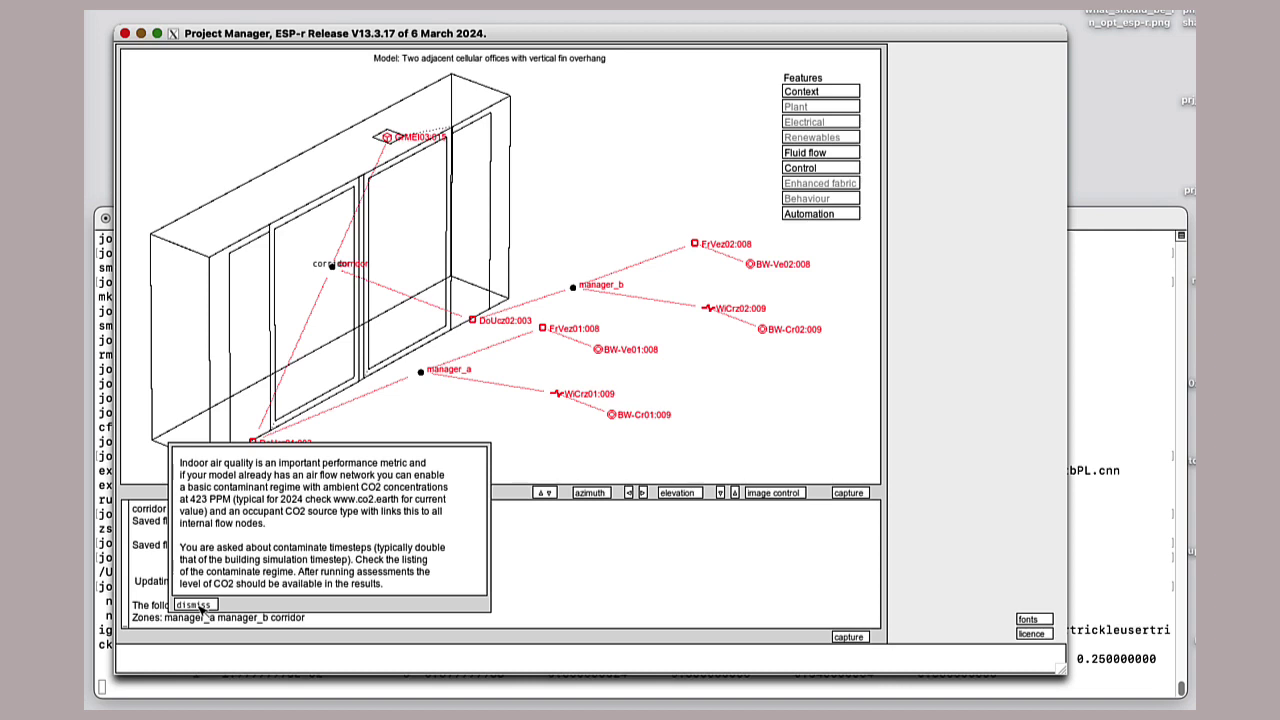
Enable contaminants in small_office_shd.ctm at 8 timesteps per hour and view the synopsis.
left_click(197, 605)
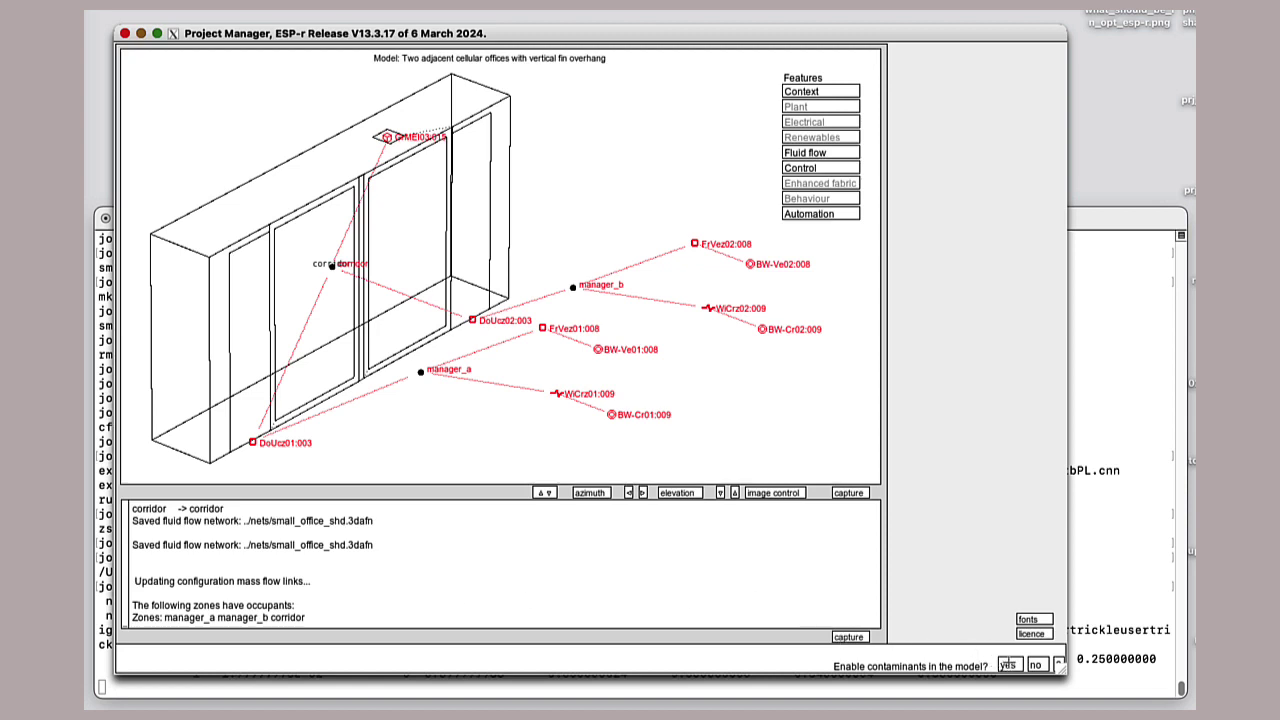
left_click(1008, 665)
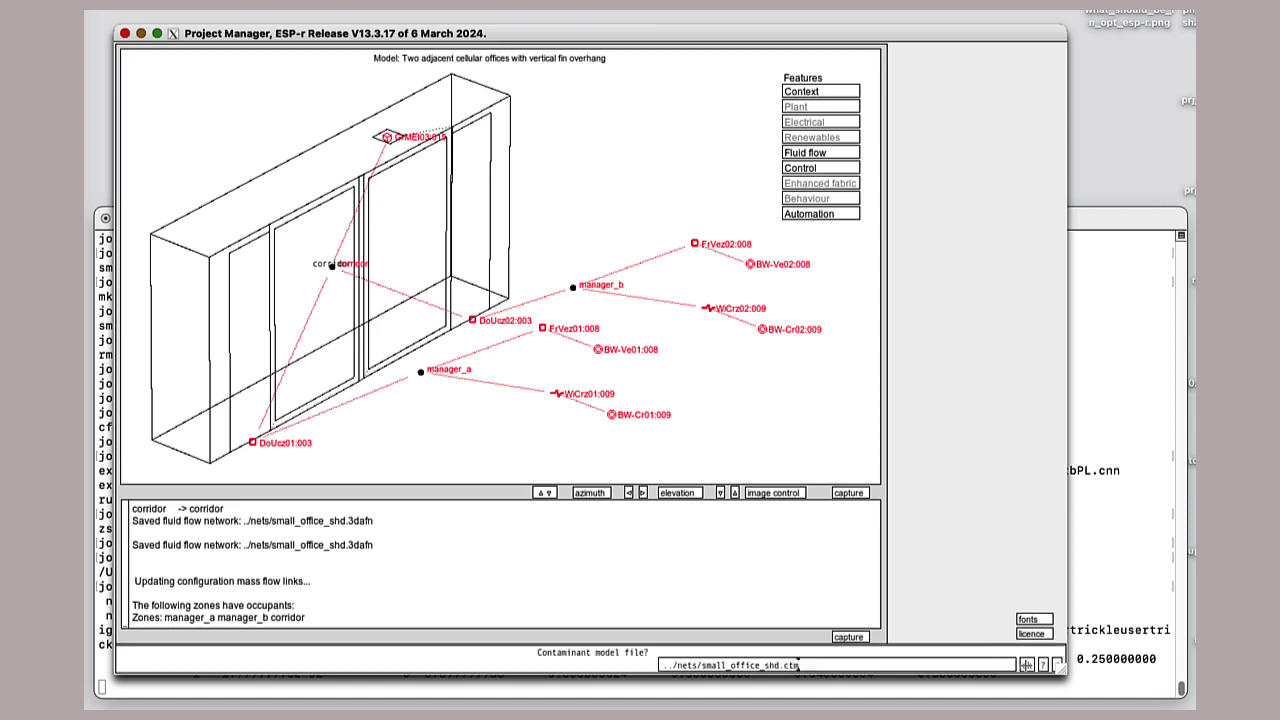
left_click(1026, 665)
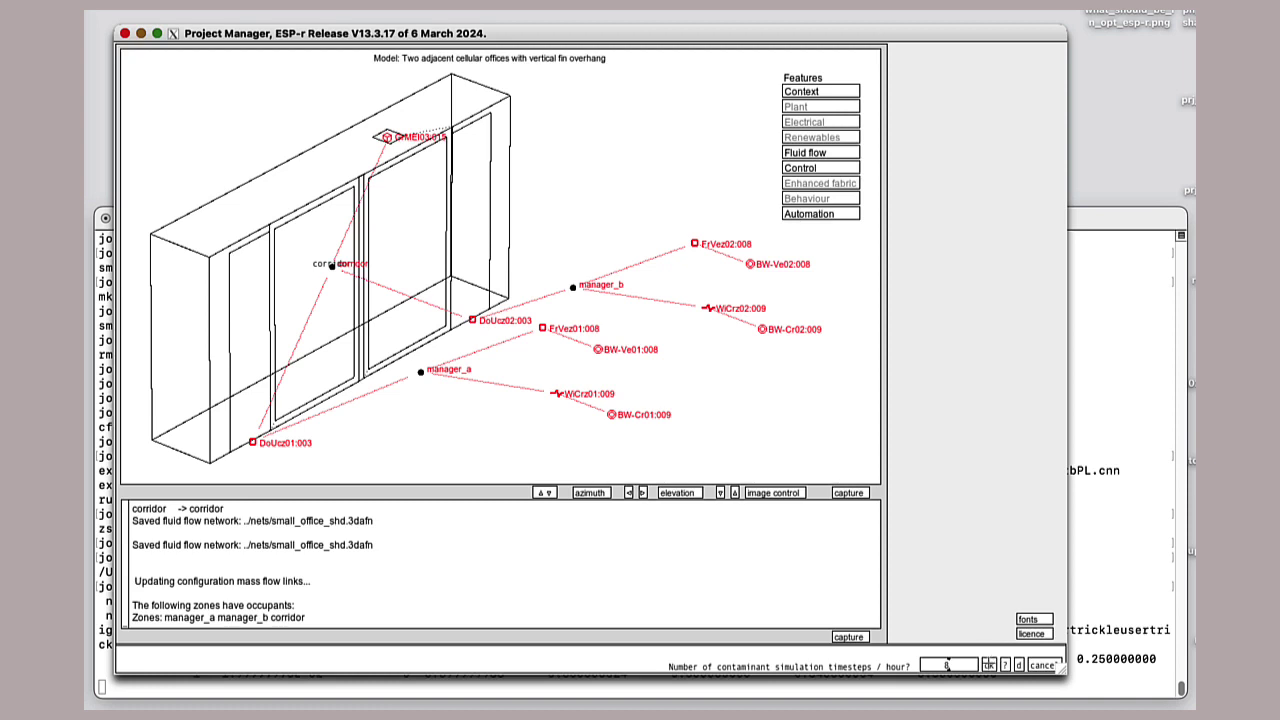
left_click(988, 665)
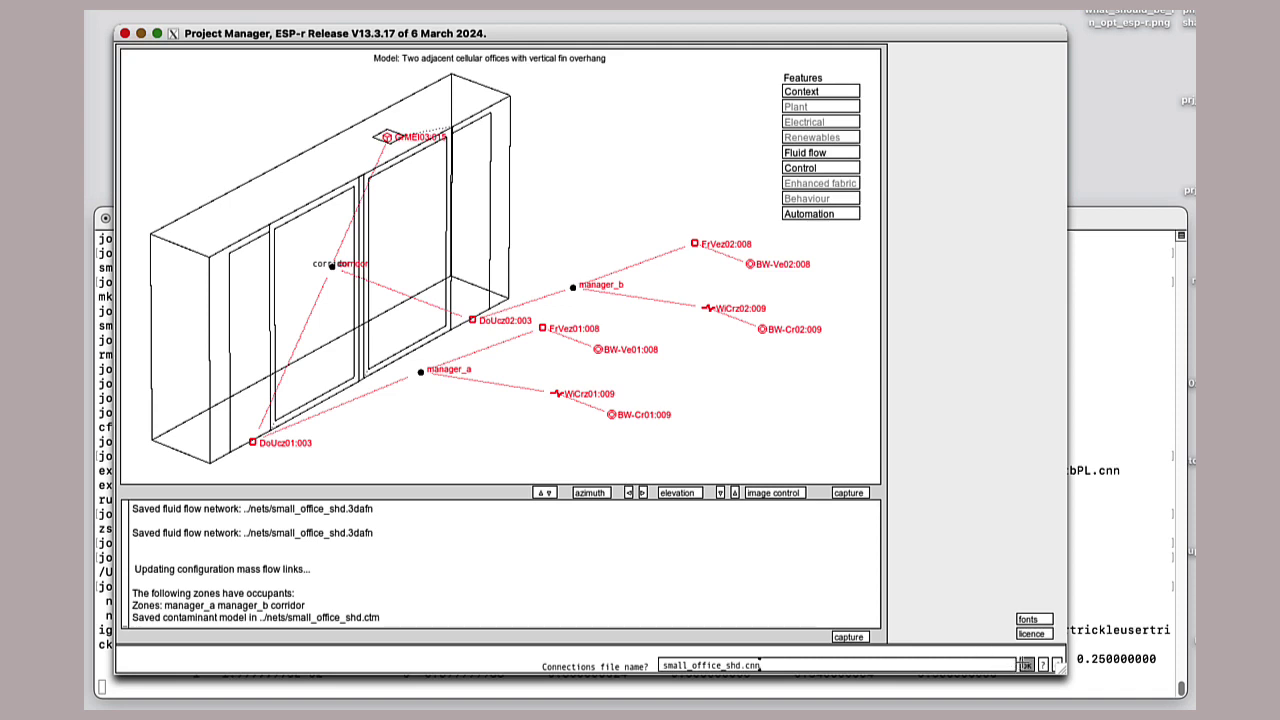
left_click(1025, 665)
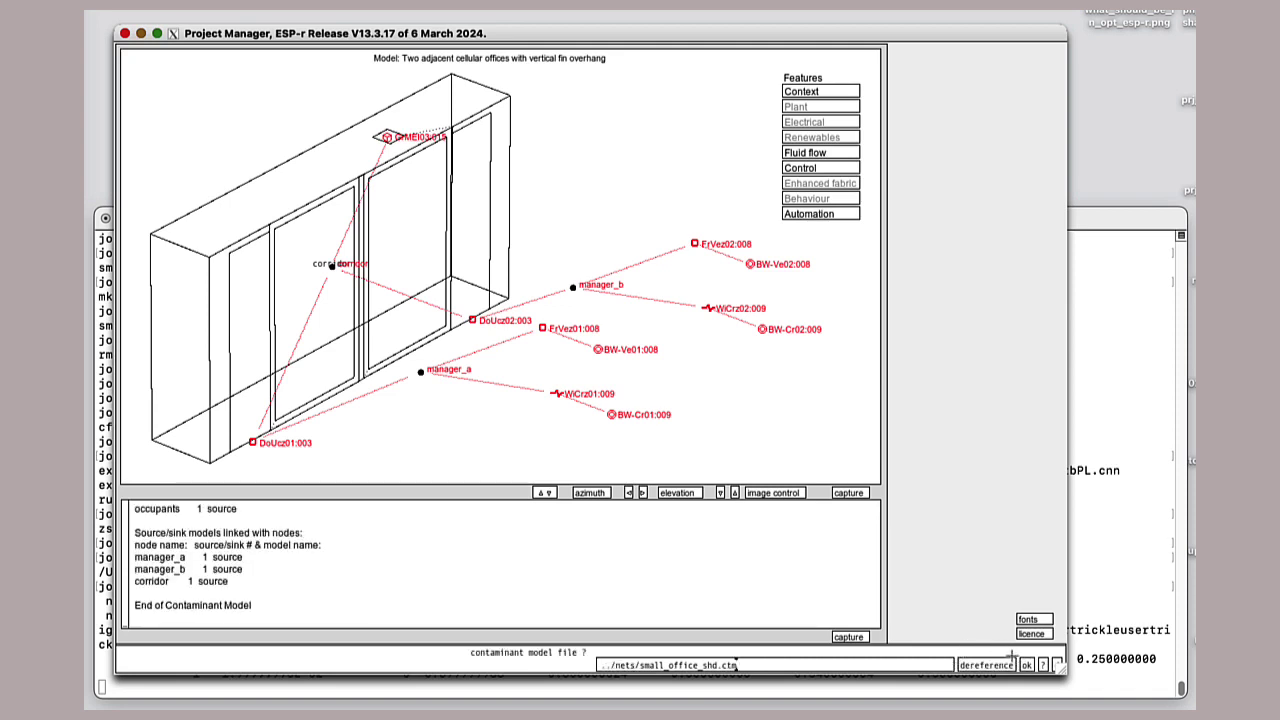
left_click(1025, 665)
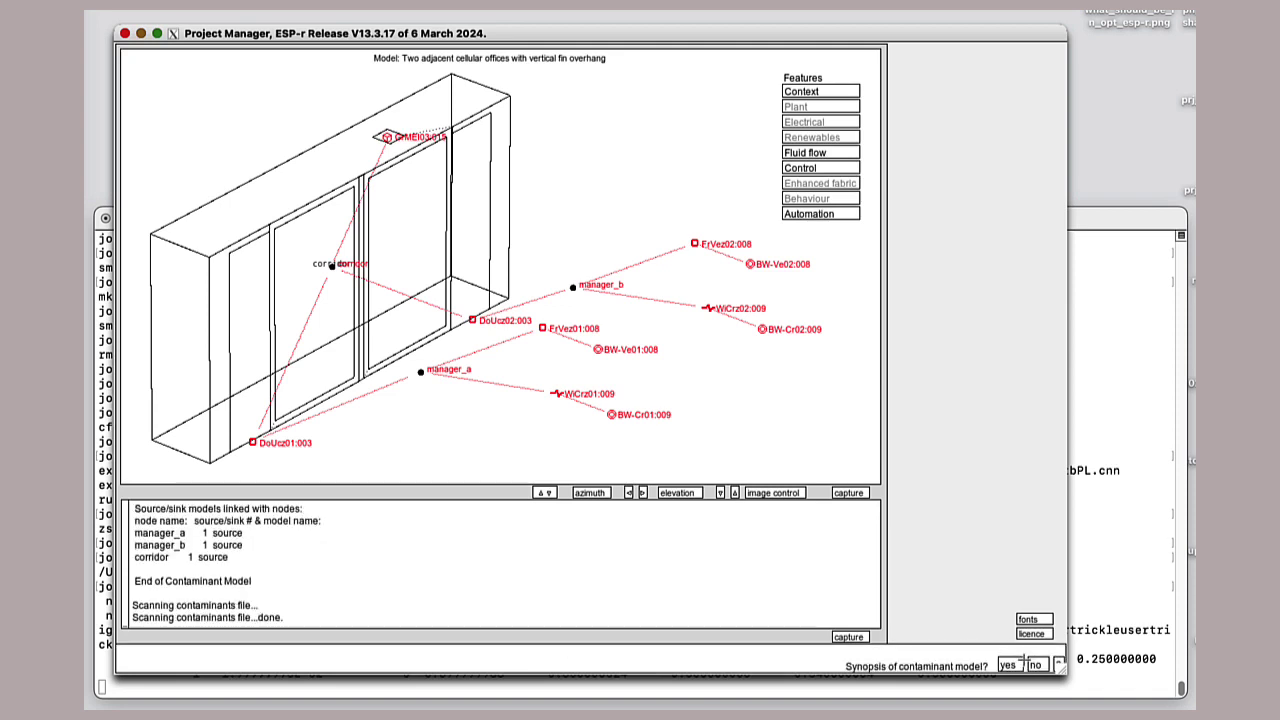
left_click(1008, 665)
Enlarge the text pane, then exit, overwrite small_office_shd.ctm and update the model configuration.
left_click_drag(565, 445, 614, 130)
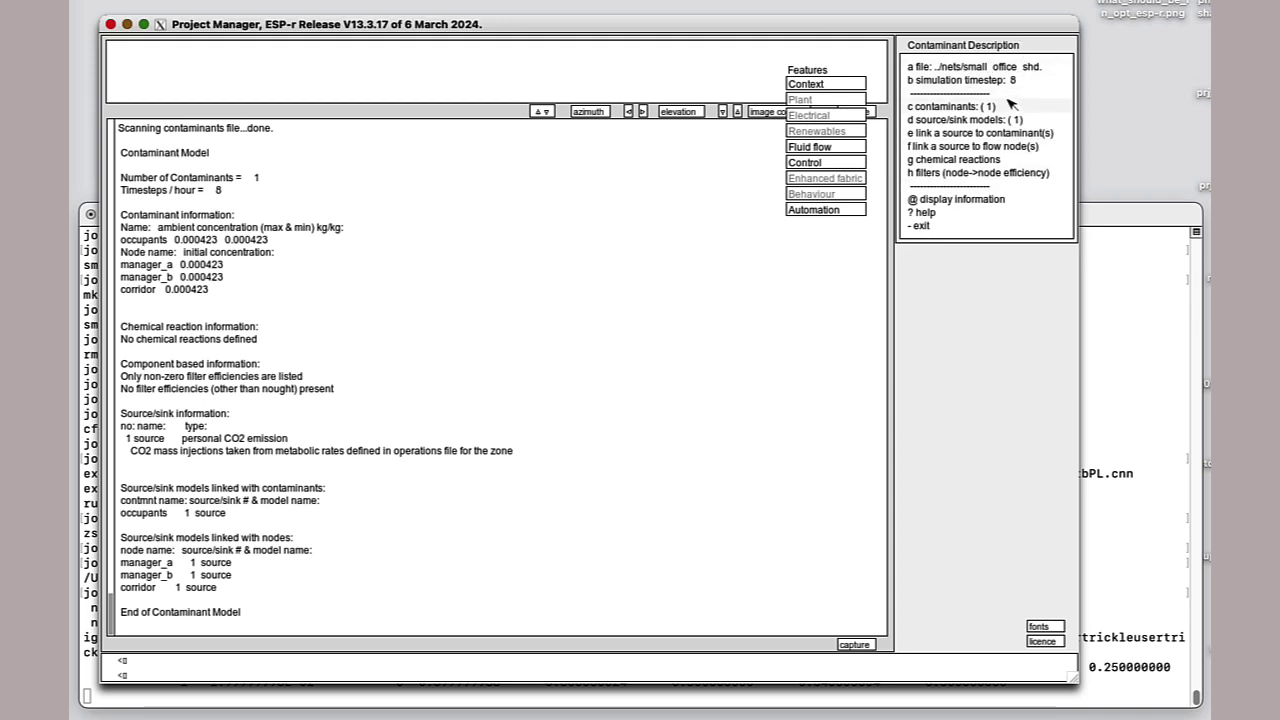
left_click(940, 227)
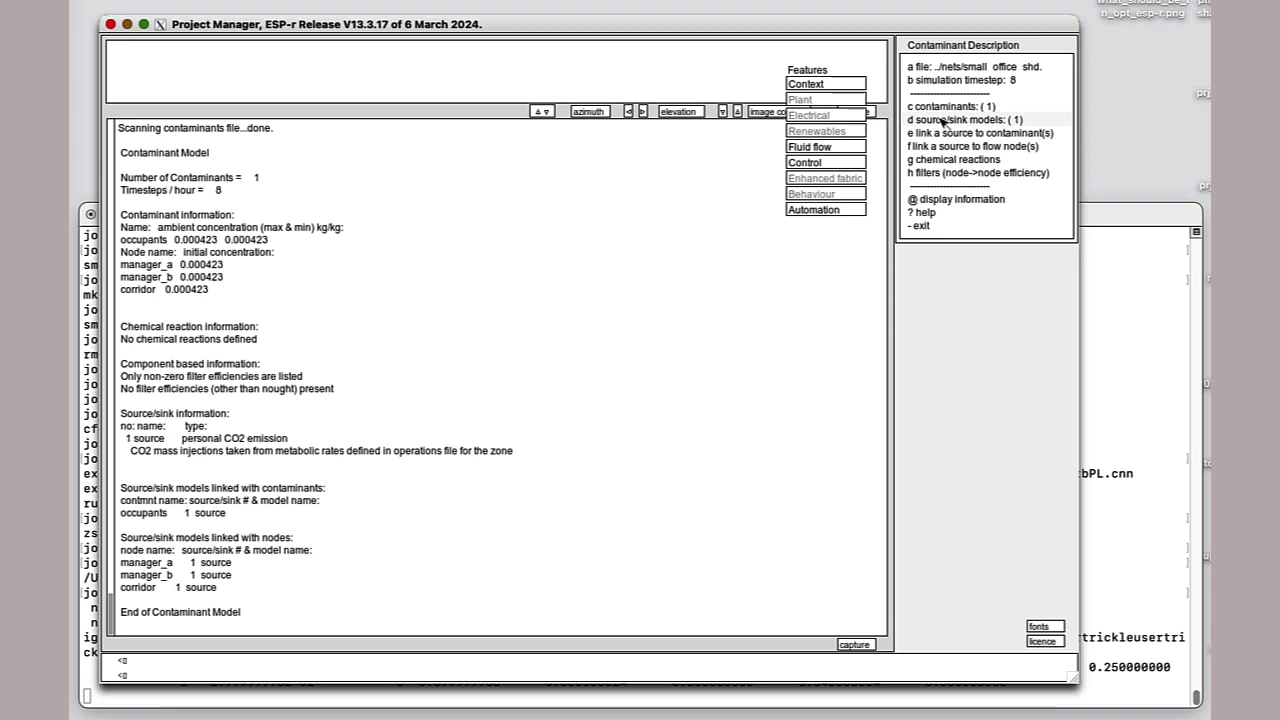
left_click(1019, 672)
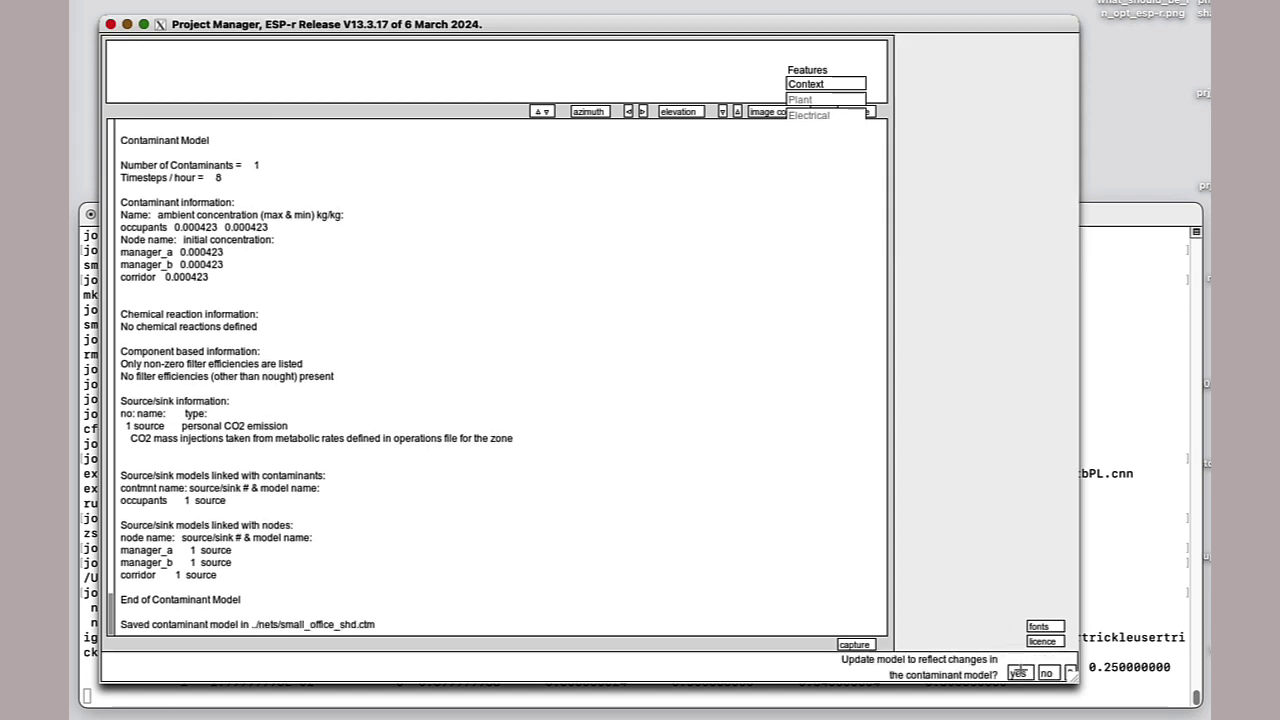
left_click(1019, 672)
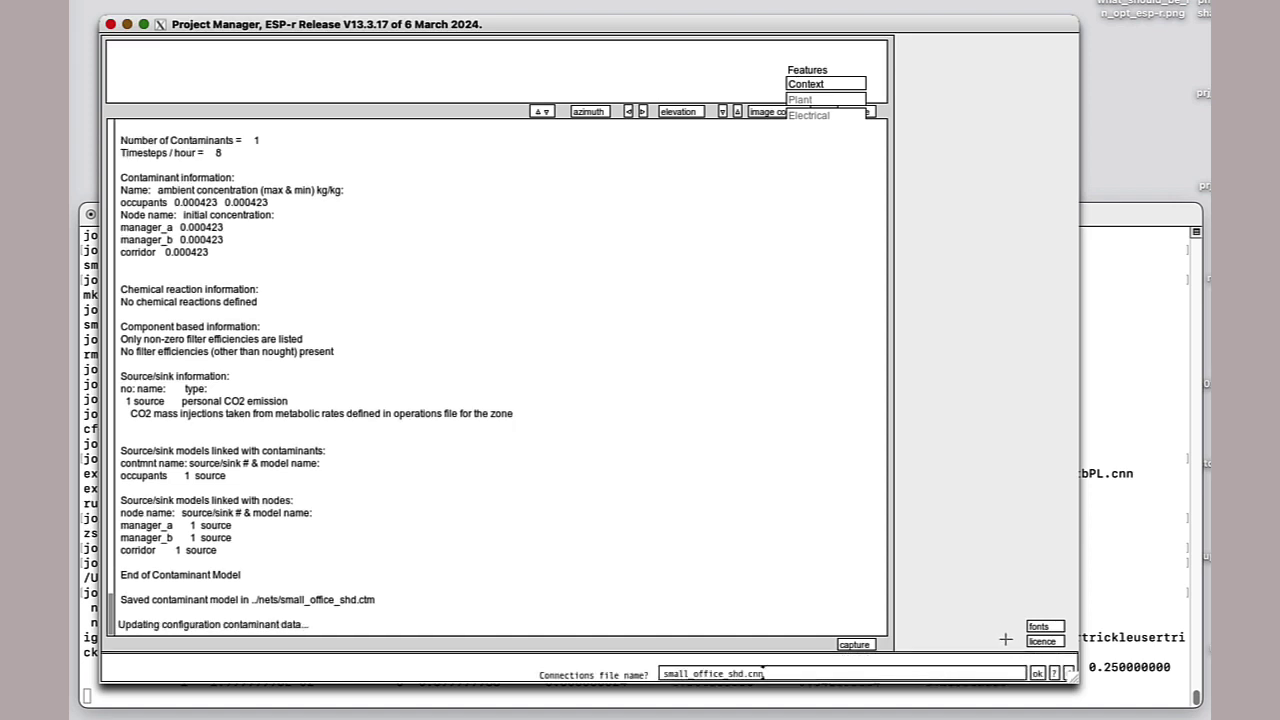
Accept the connections file and save the small_office_shd.cfg model configuration.
left_click(1038, 672)
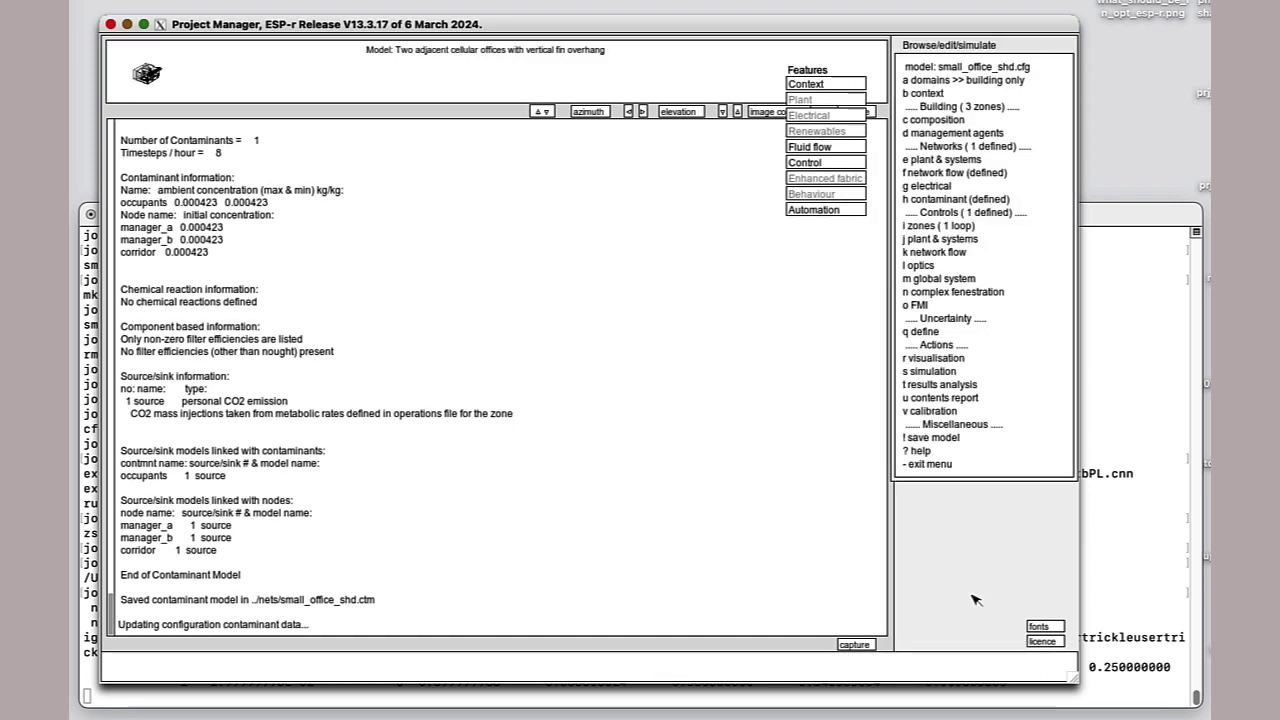
left_click(942, 438)
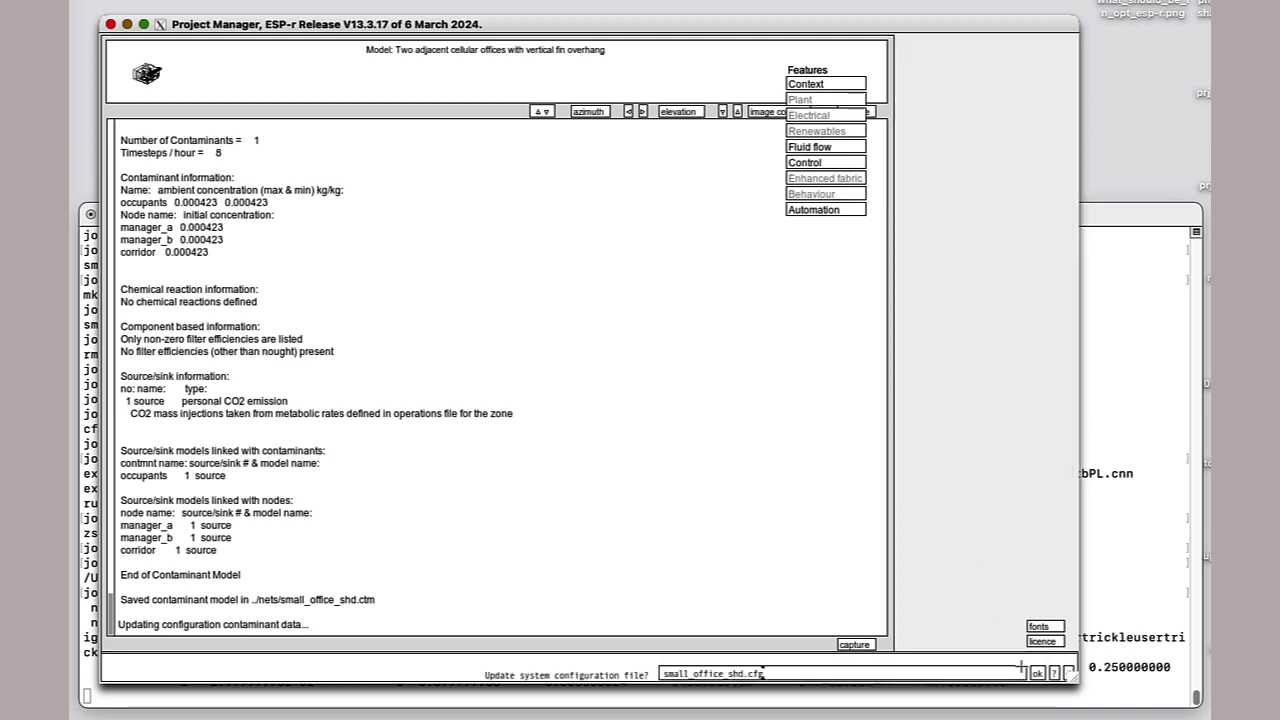
left_click(1037, 673)
left_click(1037, 673)
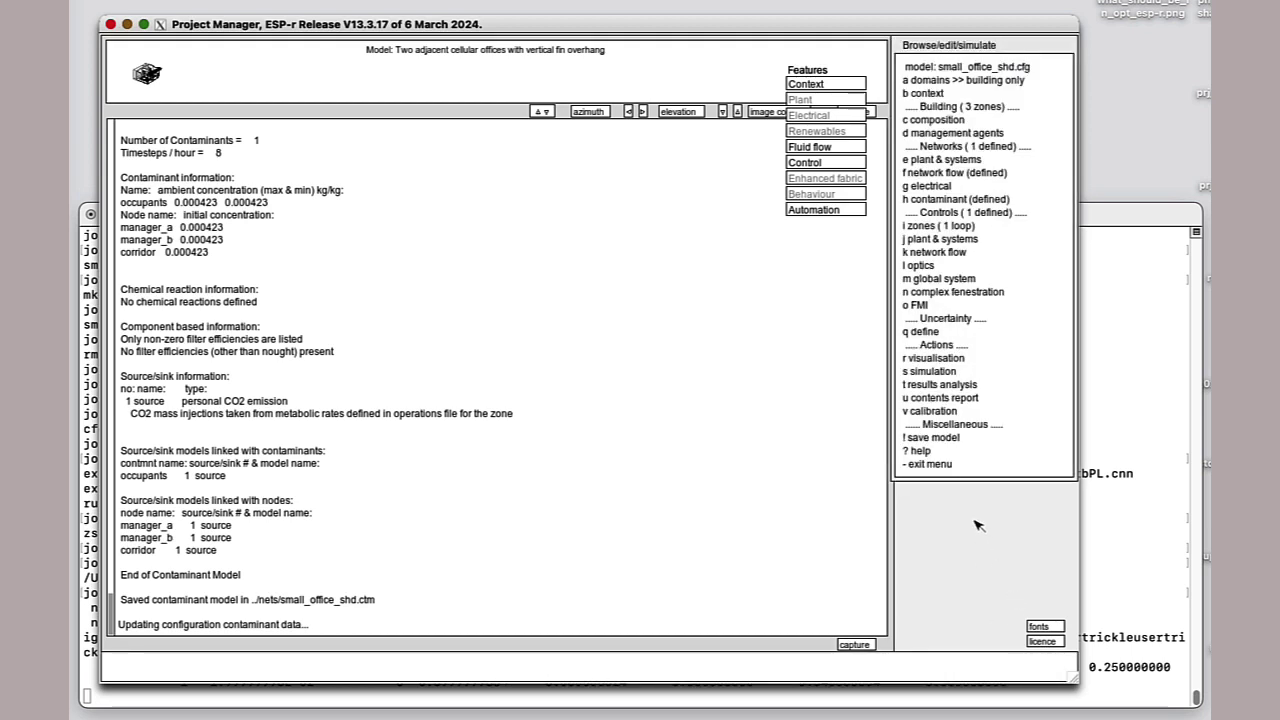
Open the simulation settings keeping set name win1_s4 and restore the model view.
left_click(940, 372)
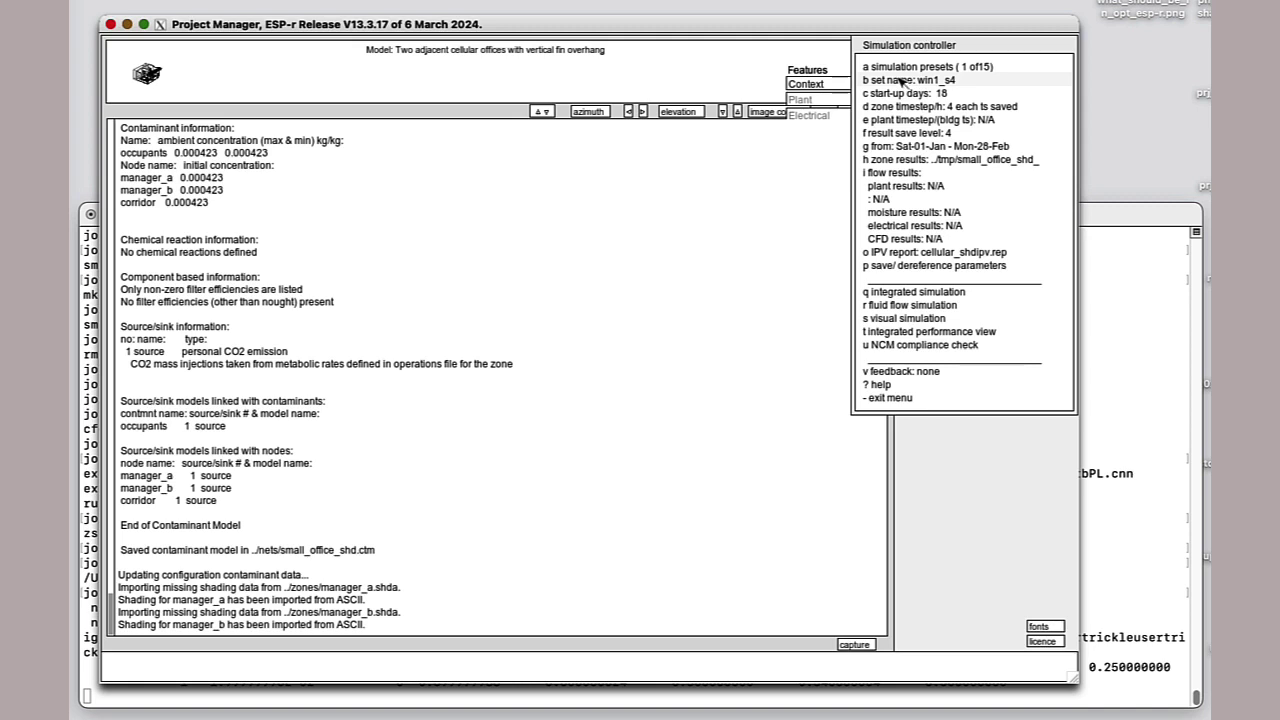
left_click(900, 80)
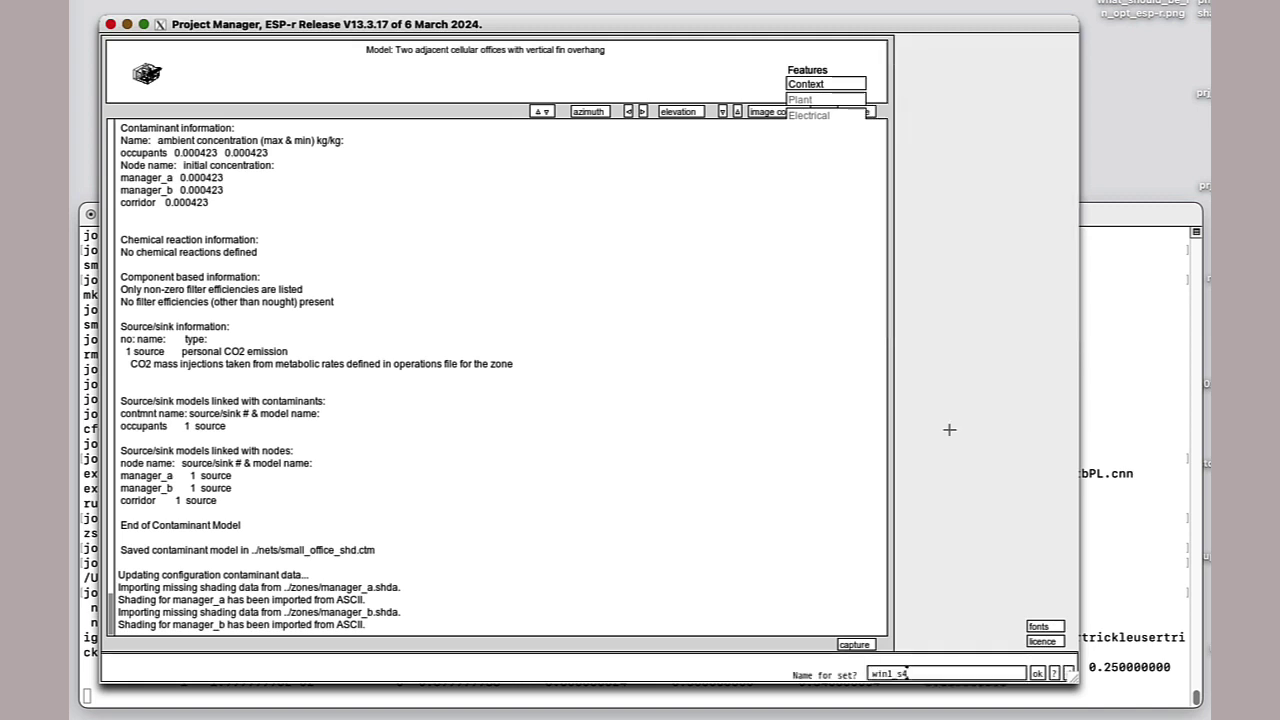
left_click(1038, 669)
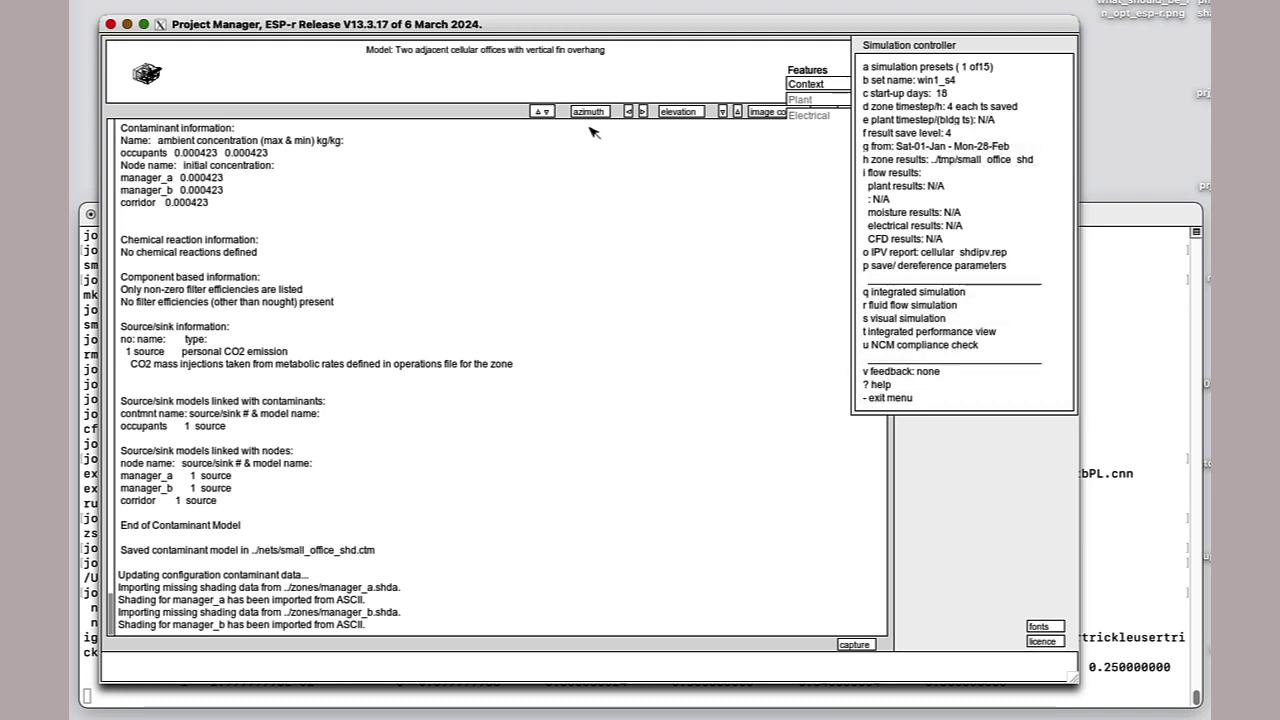
left_click(542, 112)
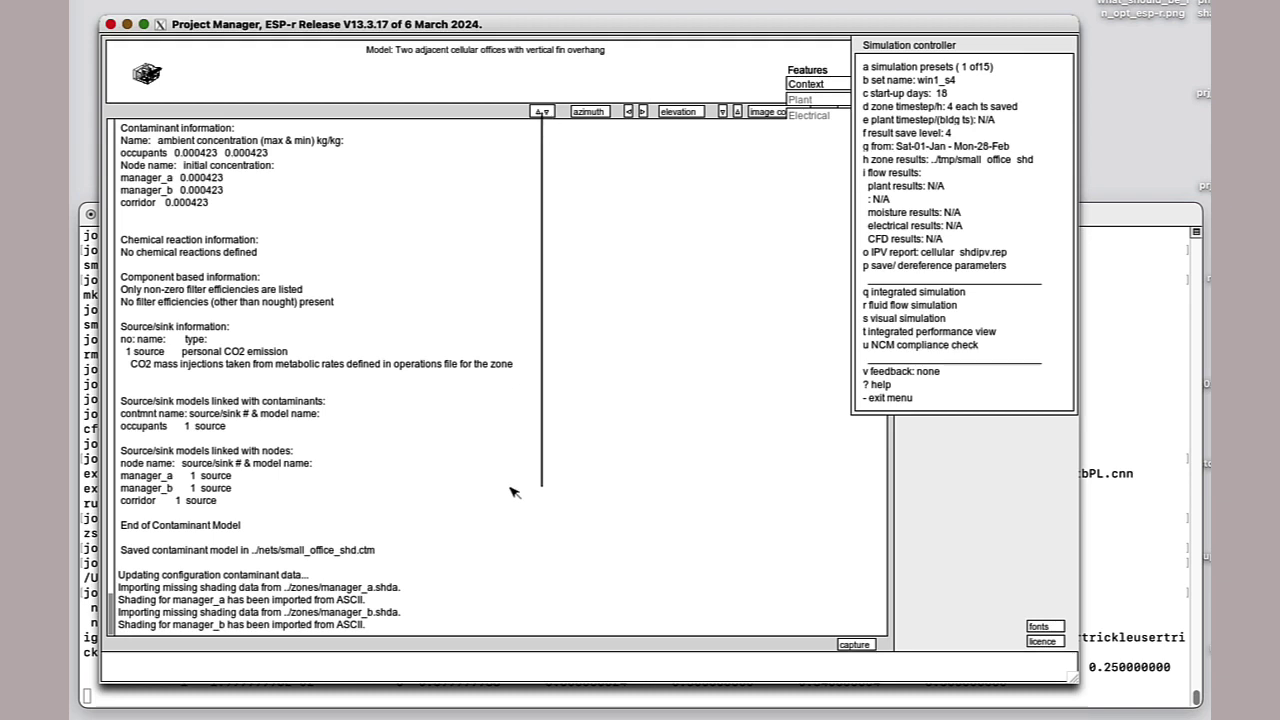
Set up the integrated simulation with default results file, monitoring zone temperatures from 0 to 30.
left_click(908, 292)
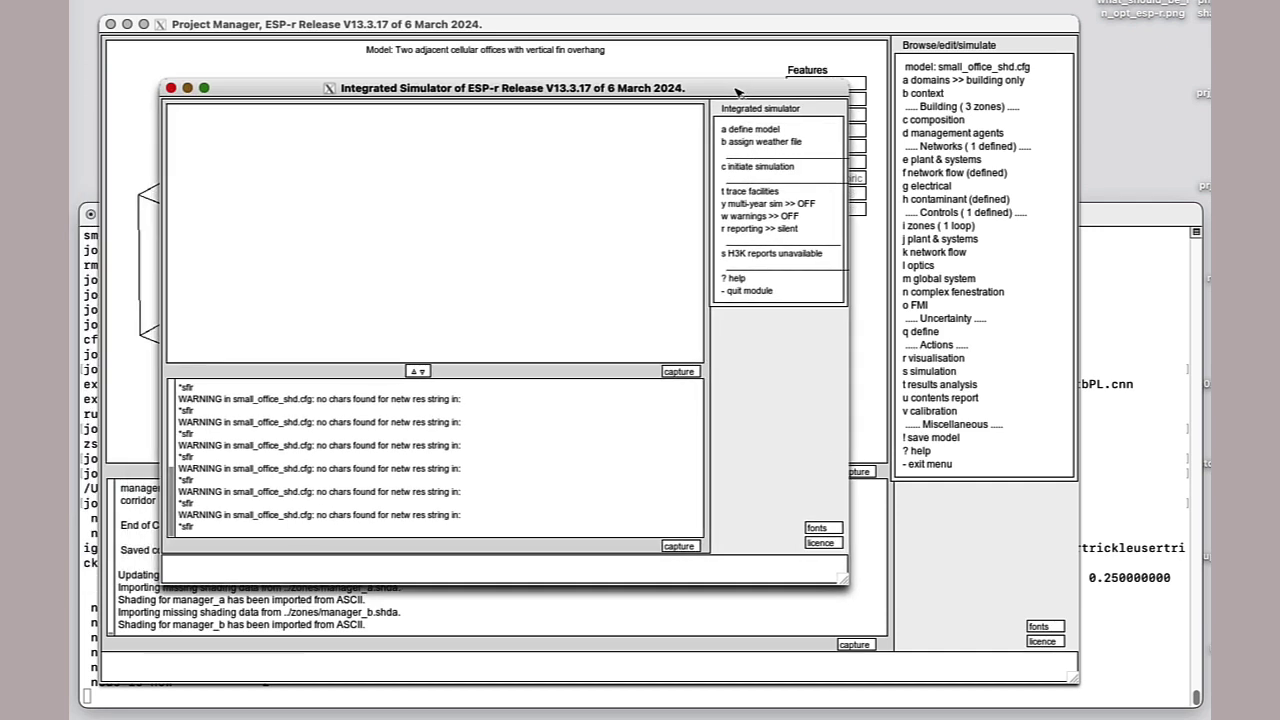
left_click(774, 170)
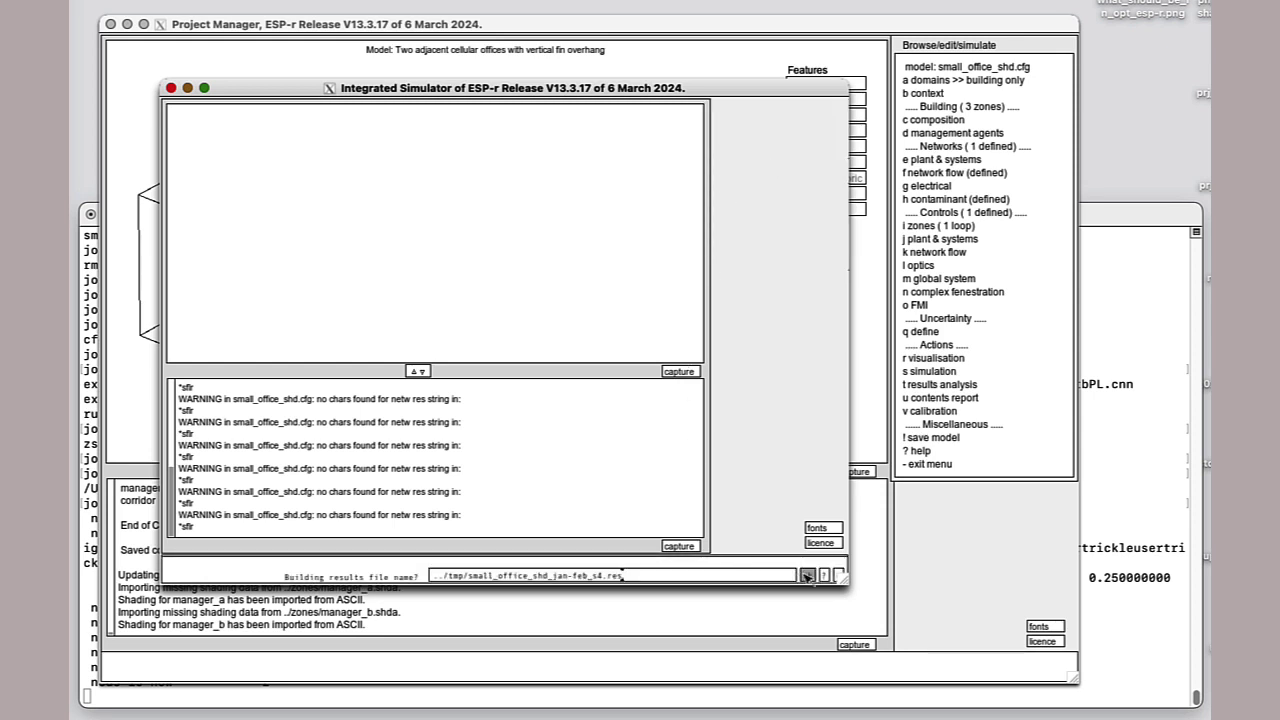
key("Return")
left_click(768, 191)
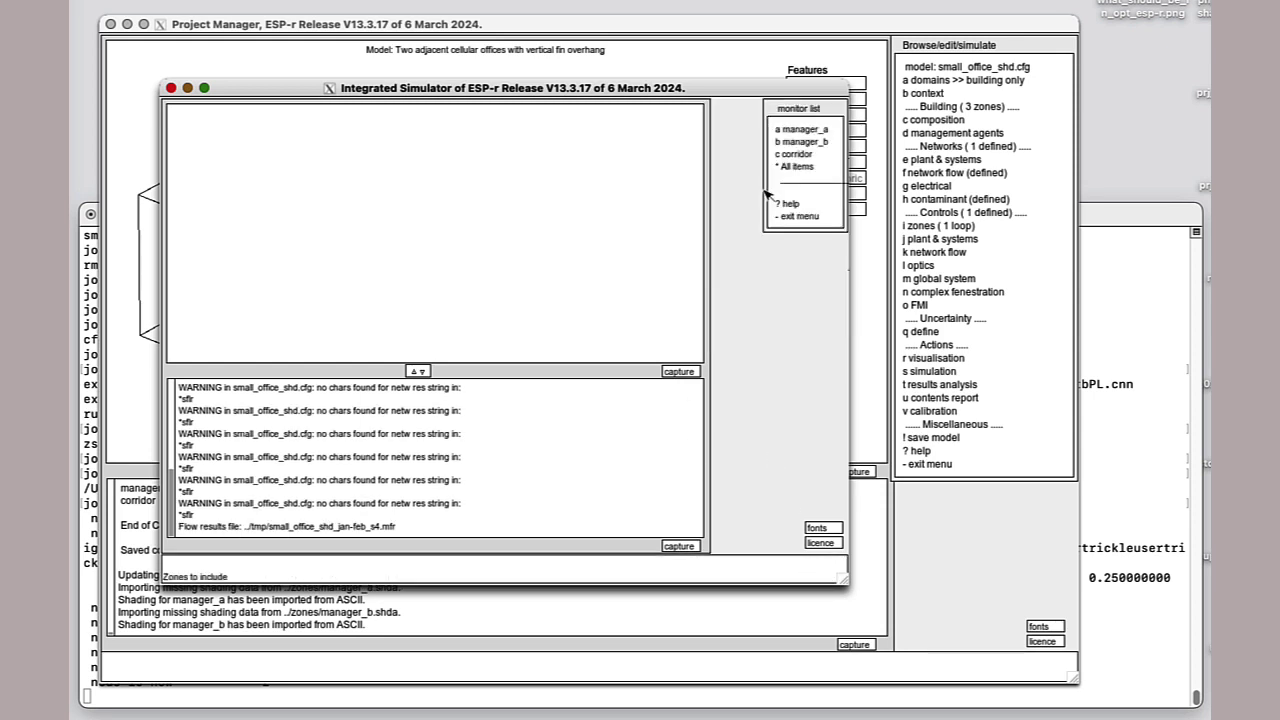
left_click(803, 216)
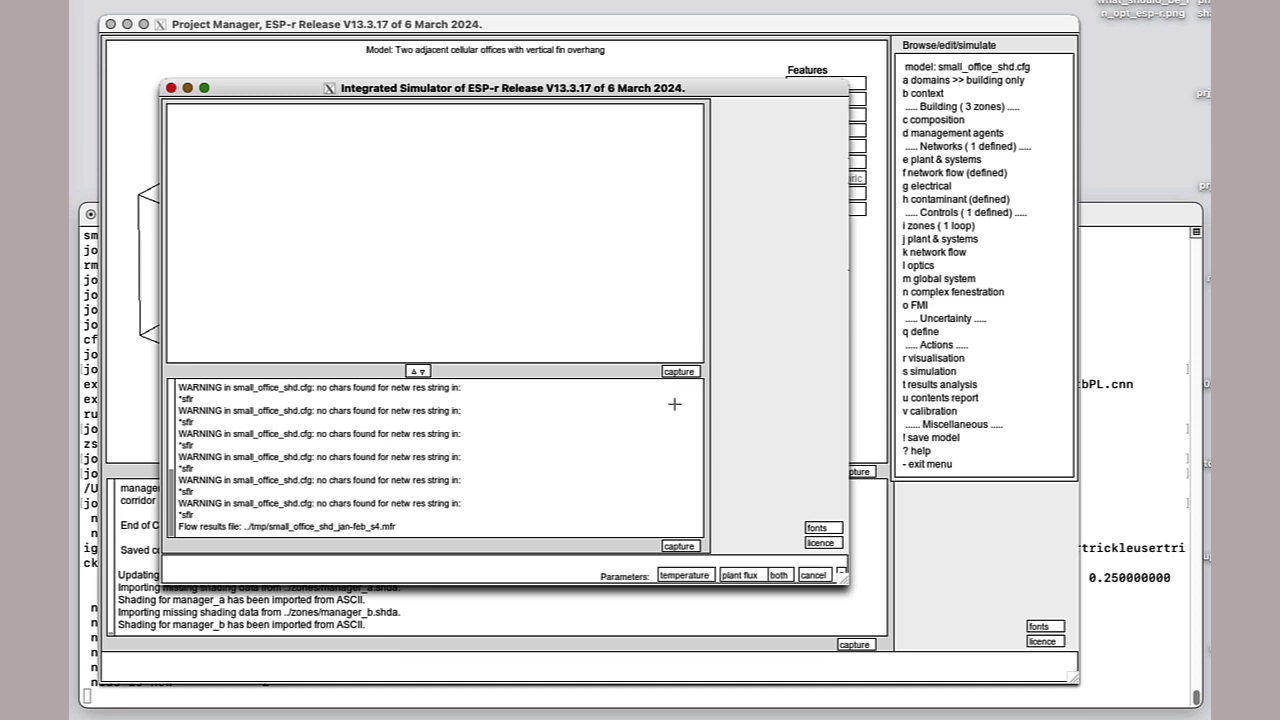
left_click(686, 575)
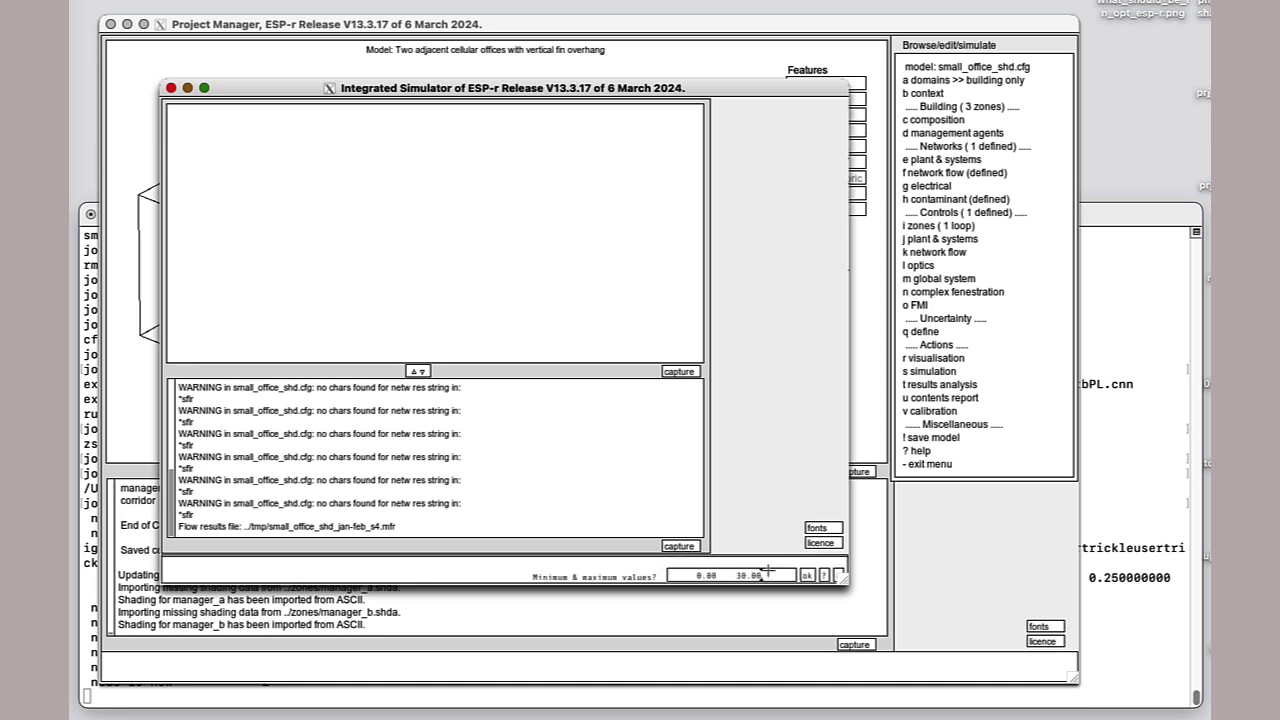
left_click(806, 568)
Run the January–February simulation with the default description and keep the building results.
left_click(760, 203)
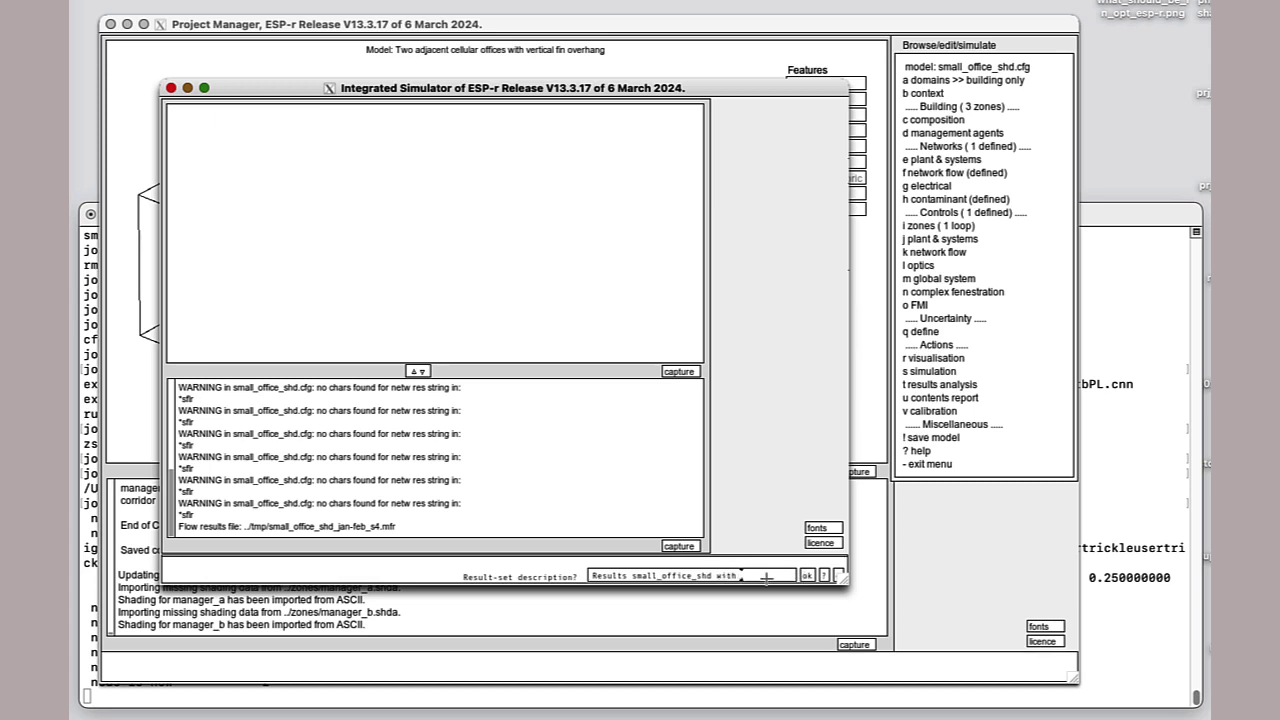
key("Return")
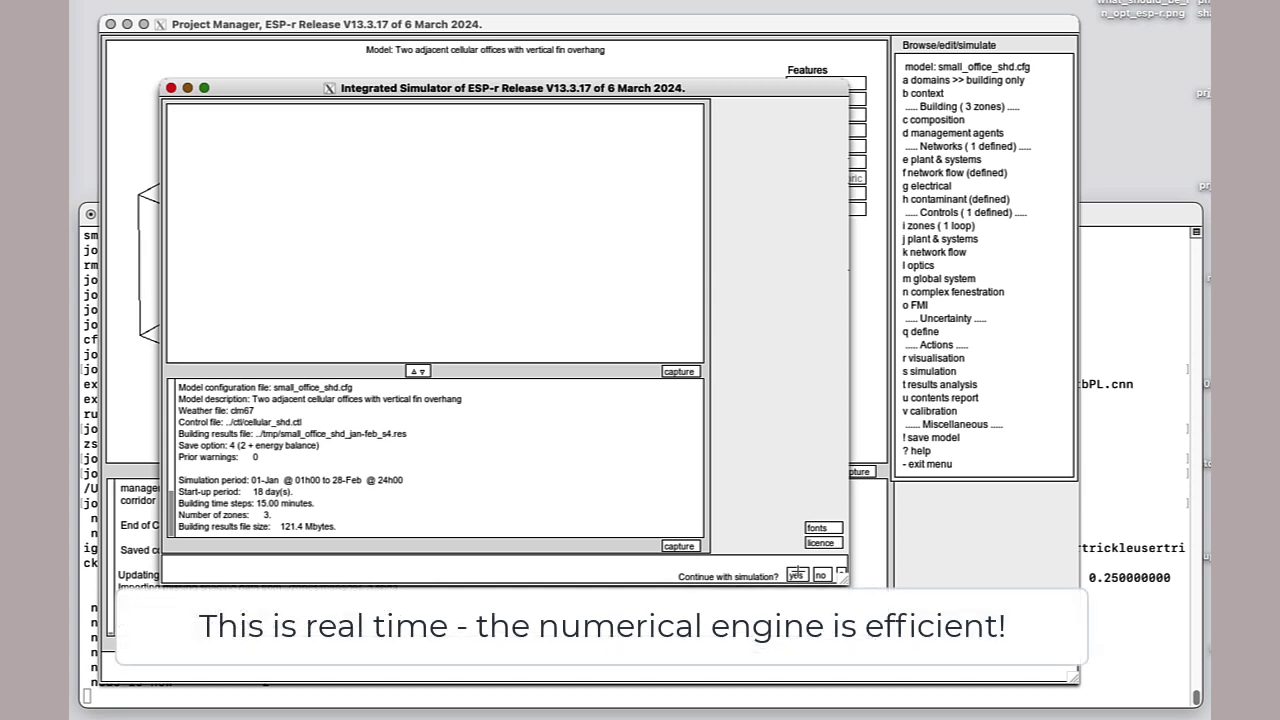
left_click(796, 575)
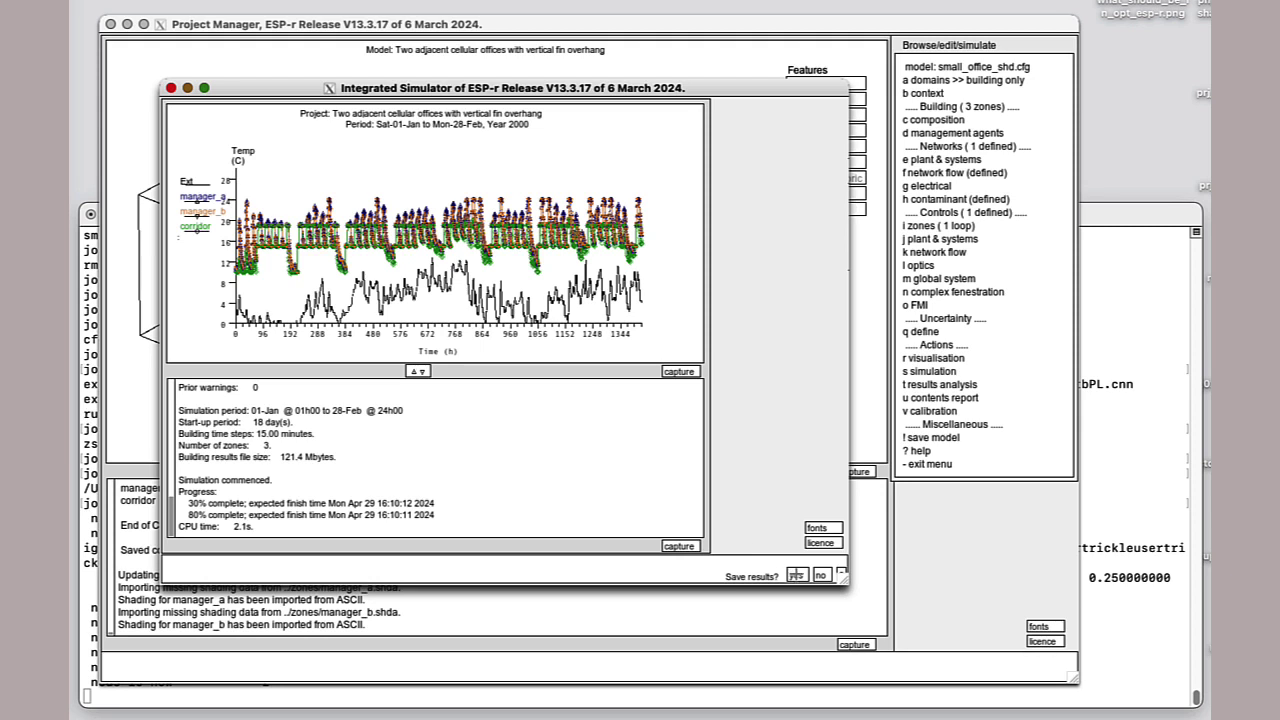
left_click(796, 576)
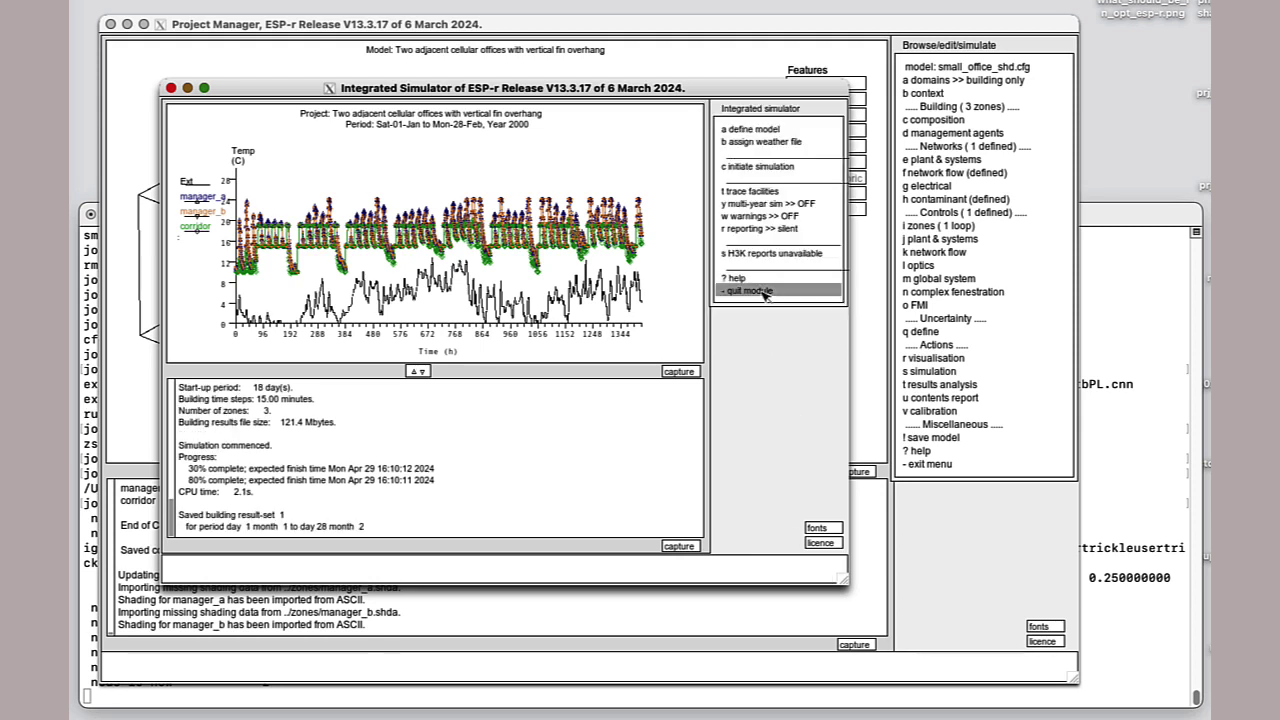
Quit the simulator, then load the default results file and flow library for network flow graphs.
left_click(765, 291)
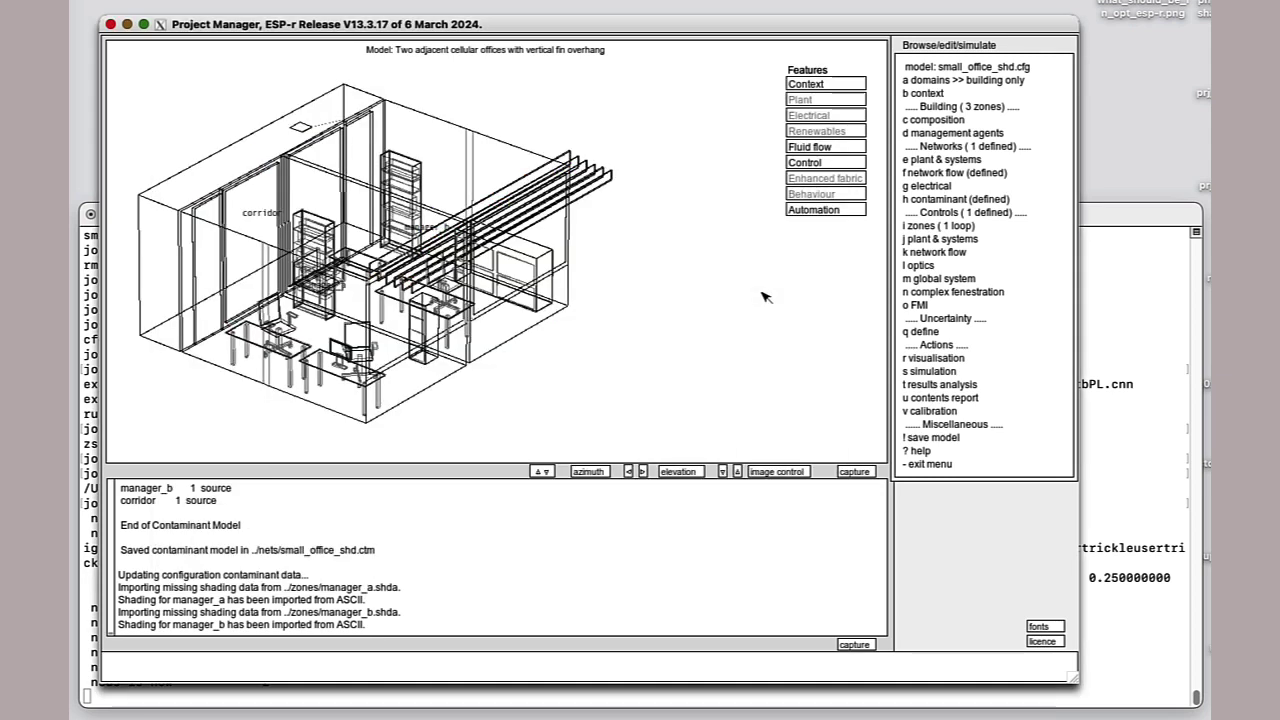
left_click(950, 385)
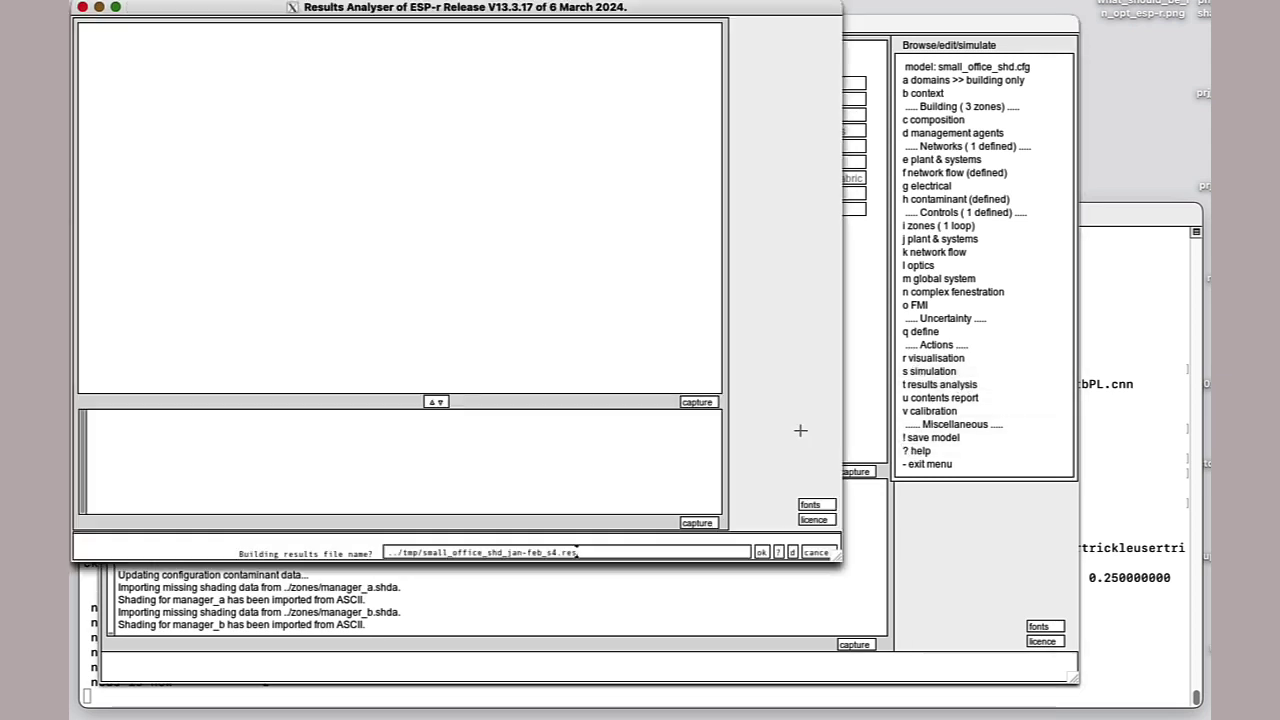
left_click(762, 551)
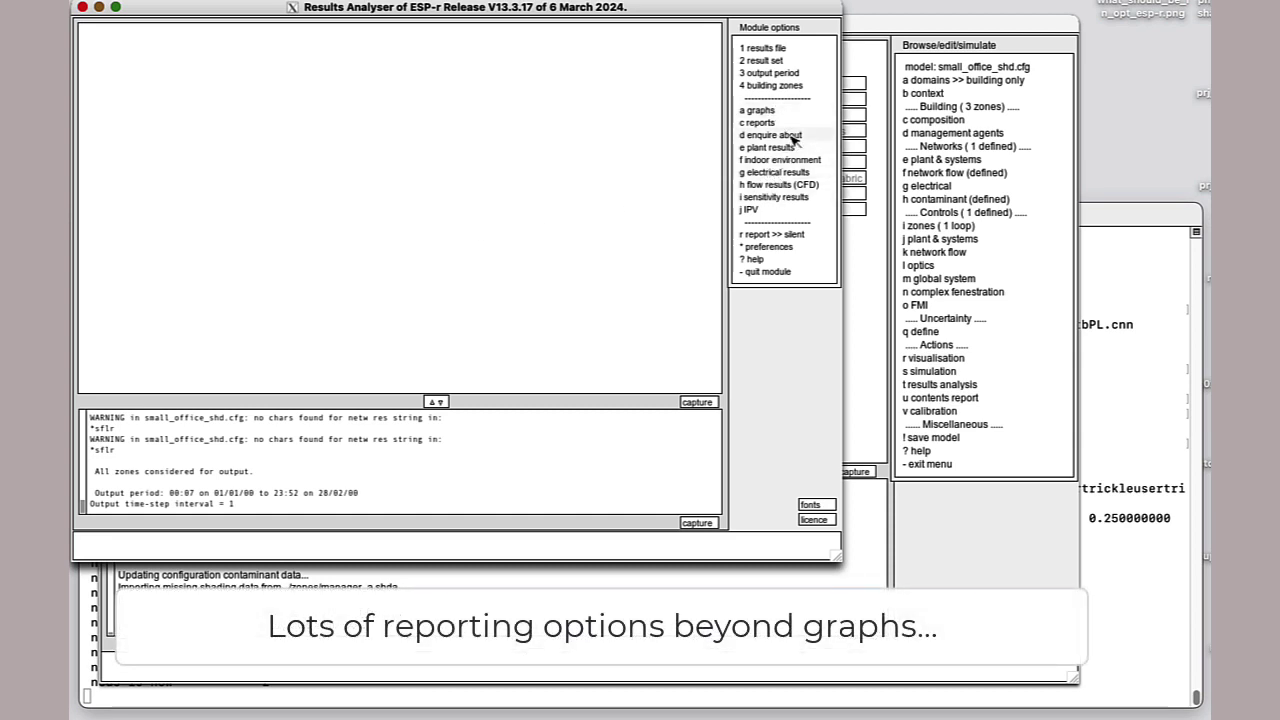
left_click(762, 111)
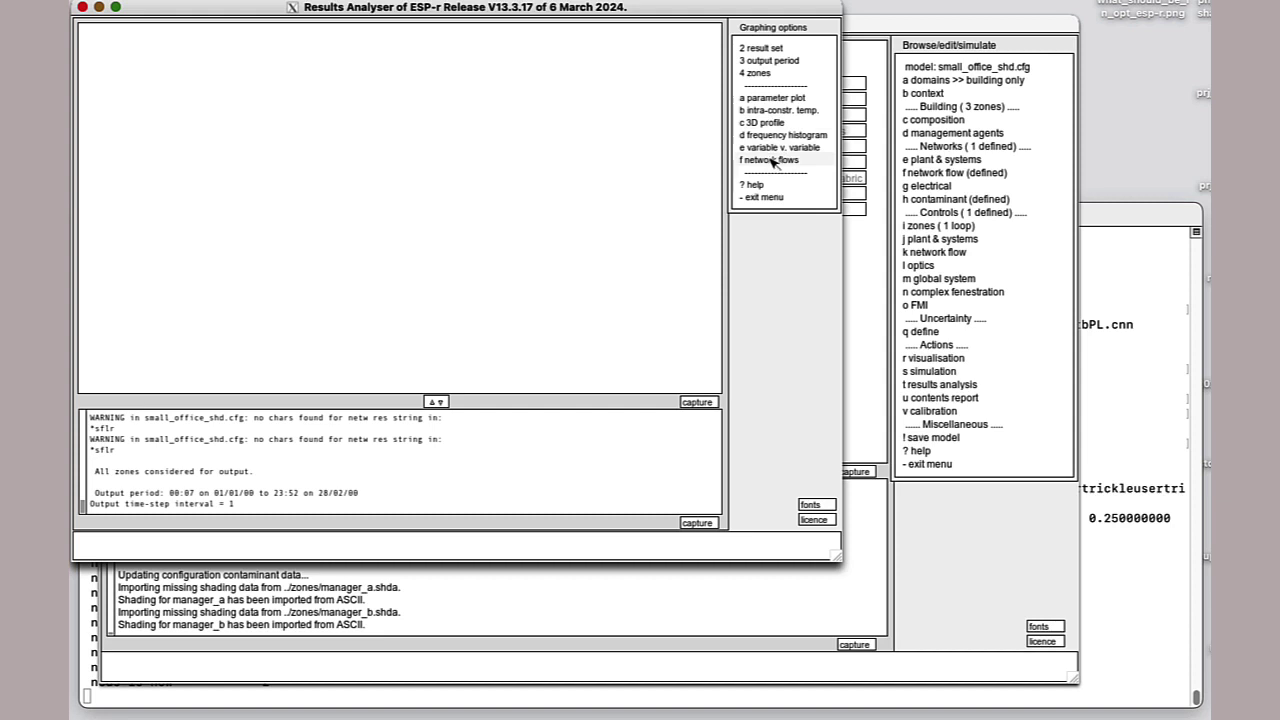
left_click(773, 161)
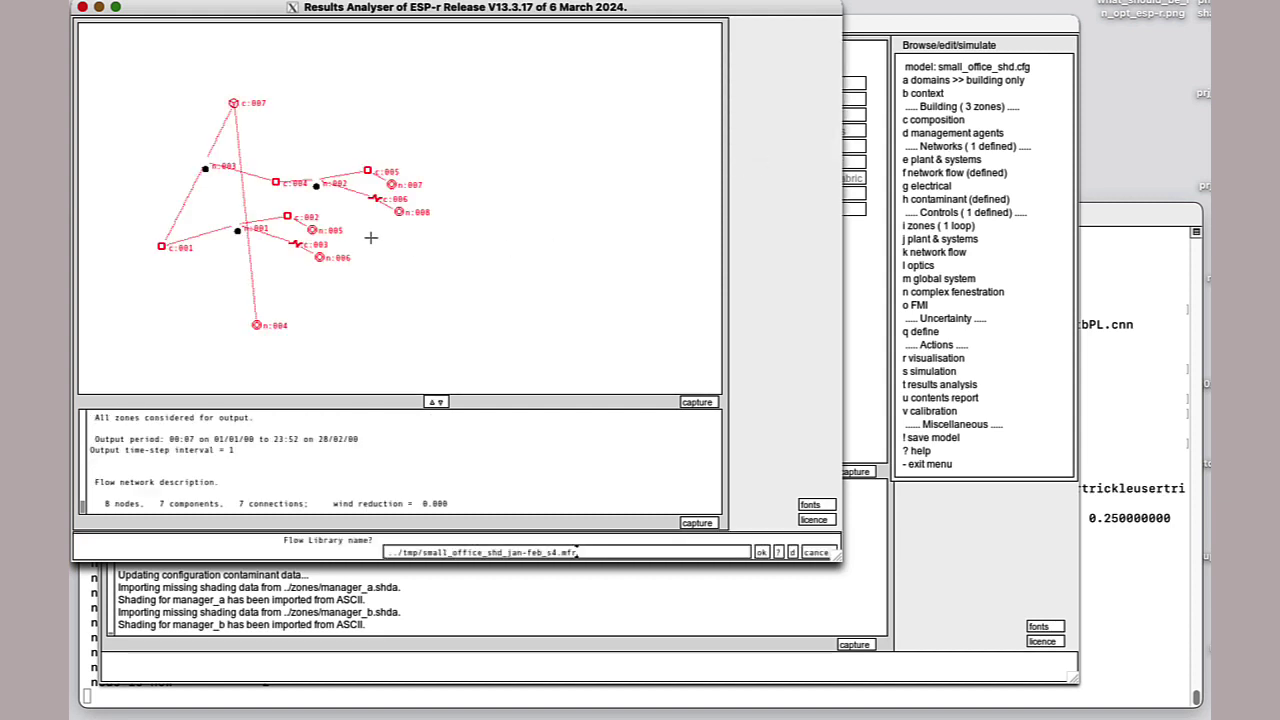
left_click(762, 552)
Graph occupants contaminant concentration at the manager_a, manager_b and corridor nodes, using full-name labels.
left_click(744, 552)
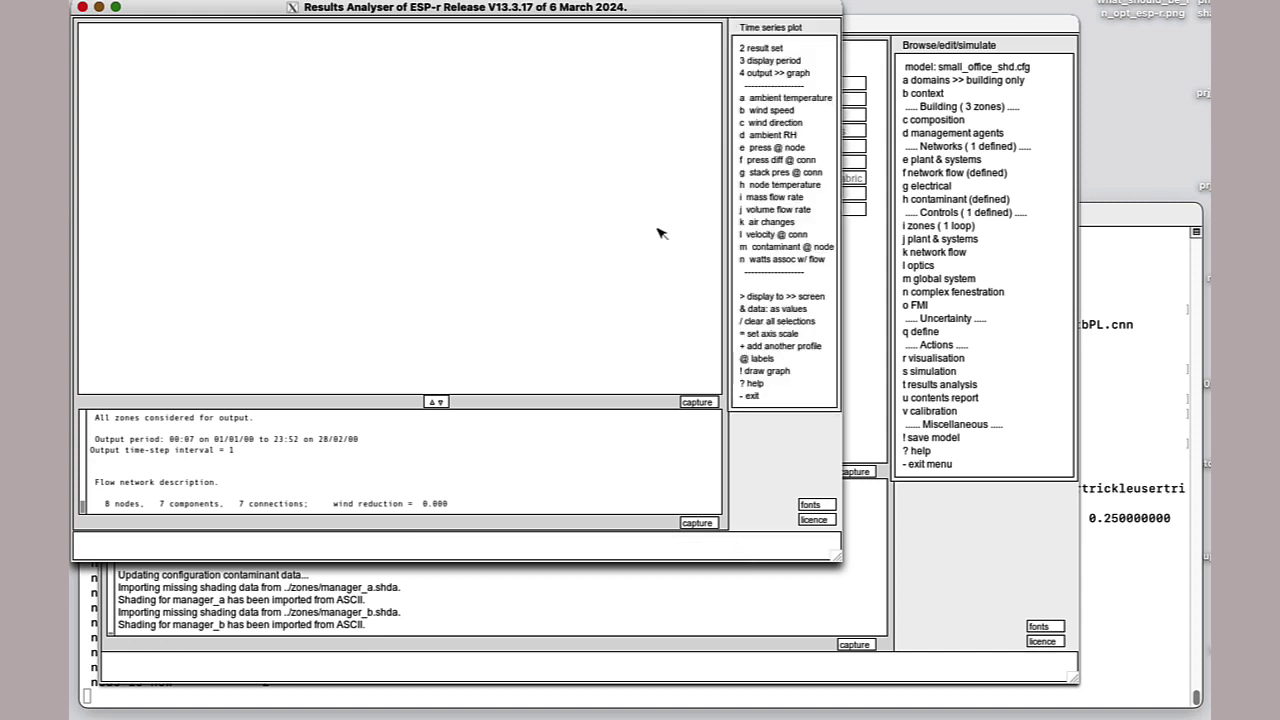
left_click(771, 248)
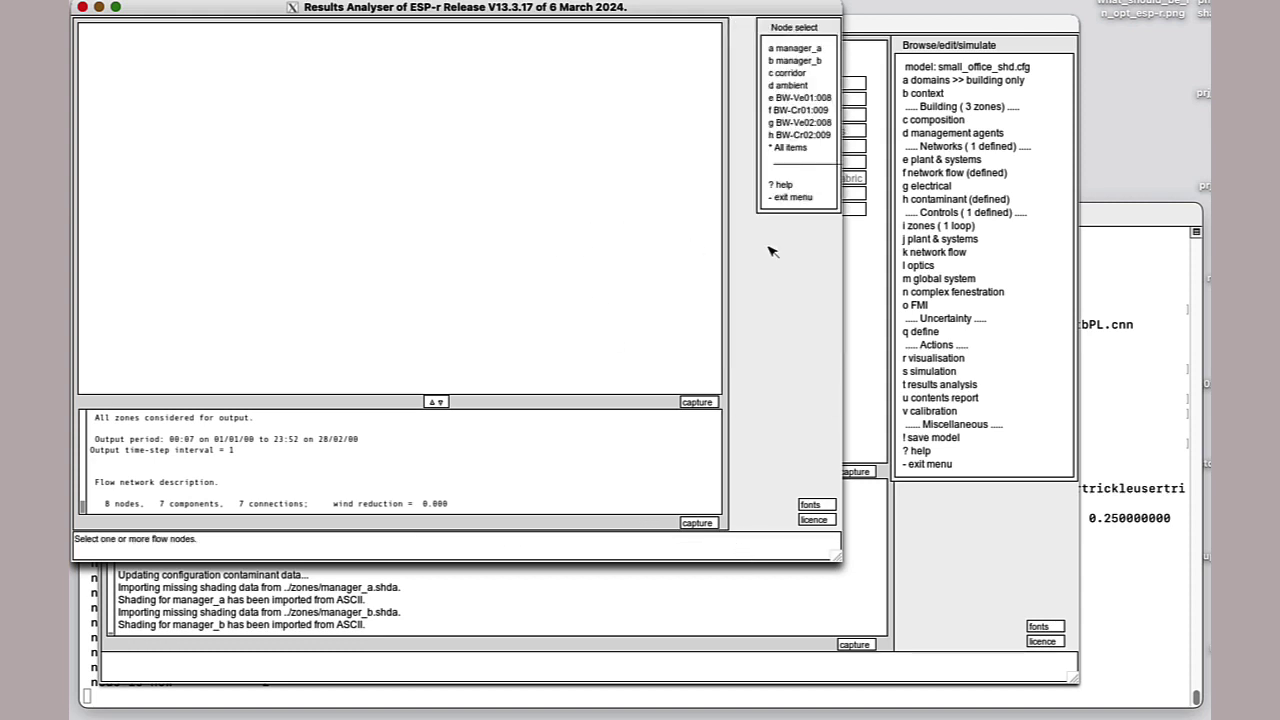
left_click(788, 48)
left_click(790, 60)
left_click(788, 73)
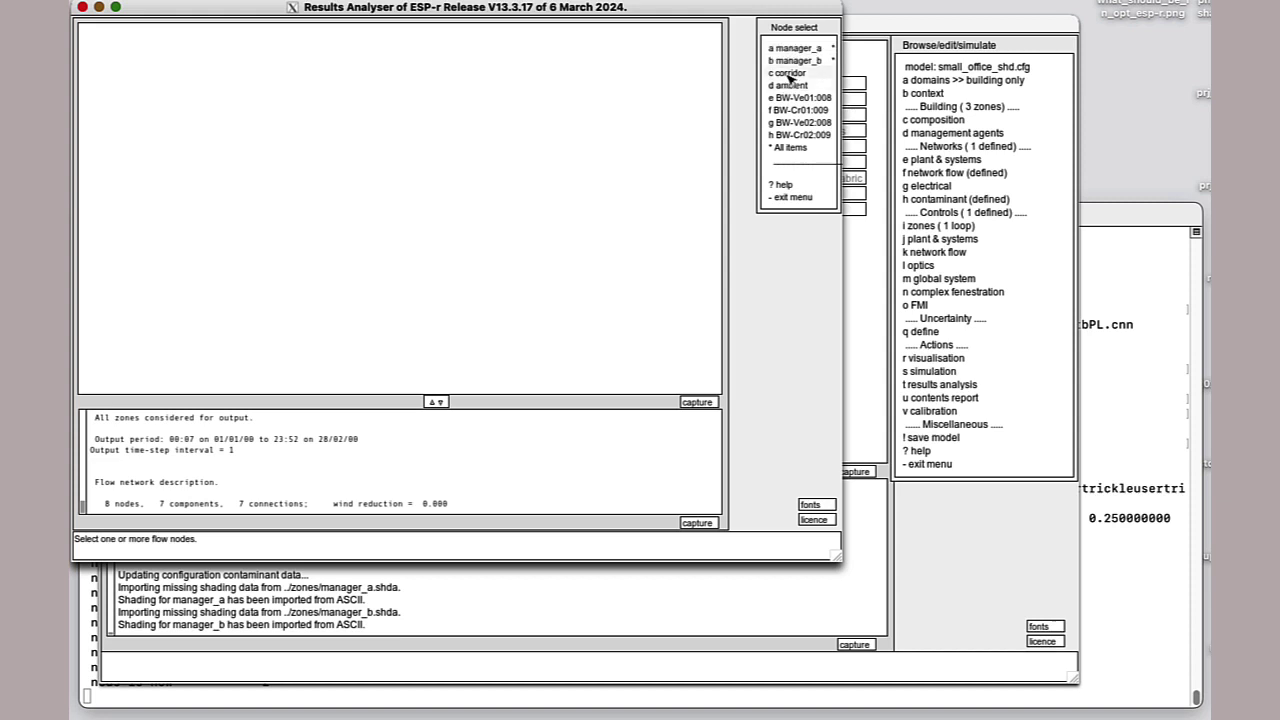
left_click(785, 198)
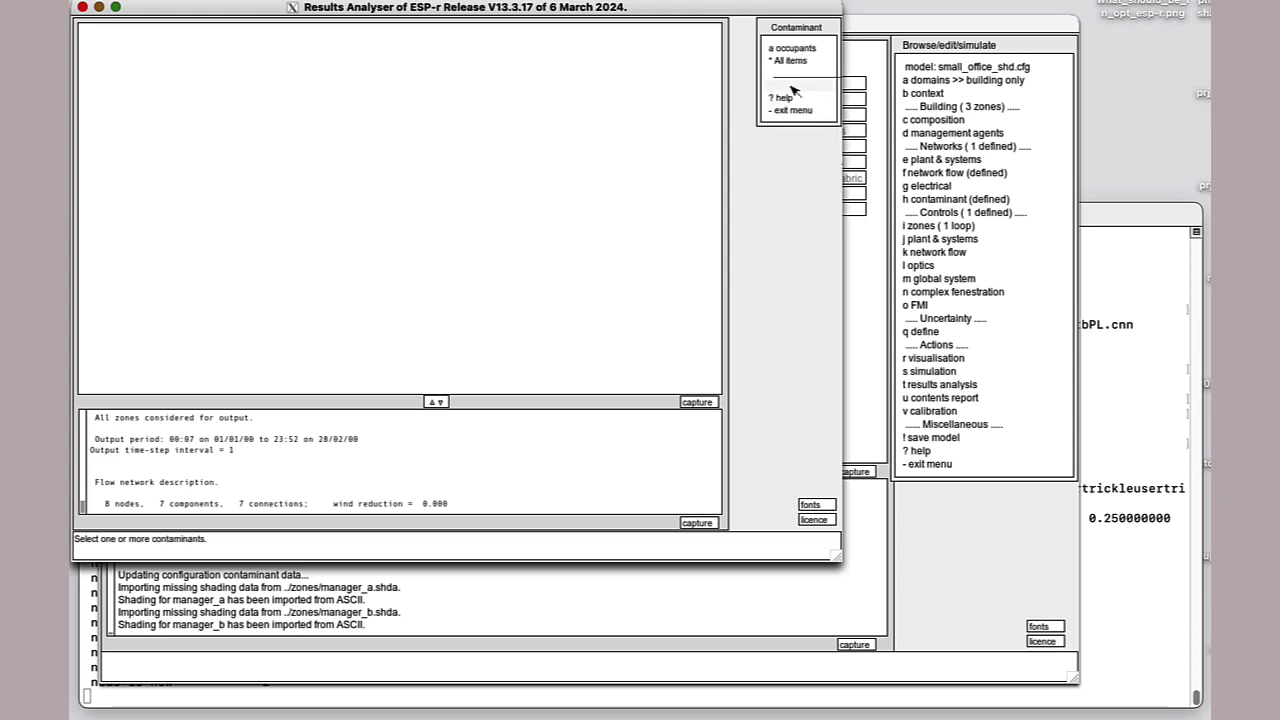
left_click(790, 50)
left_click(790, 110)
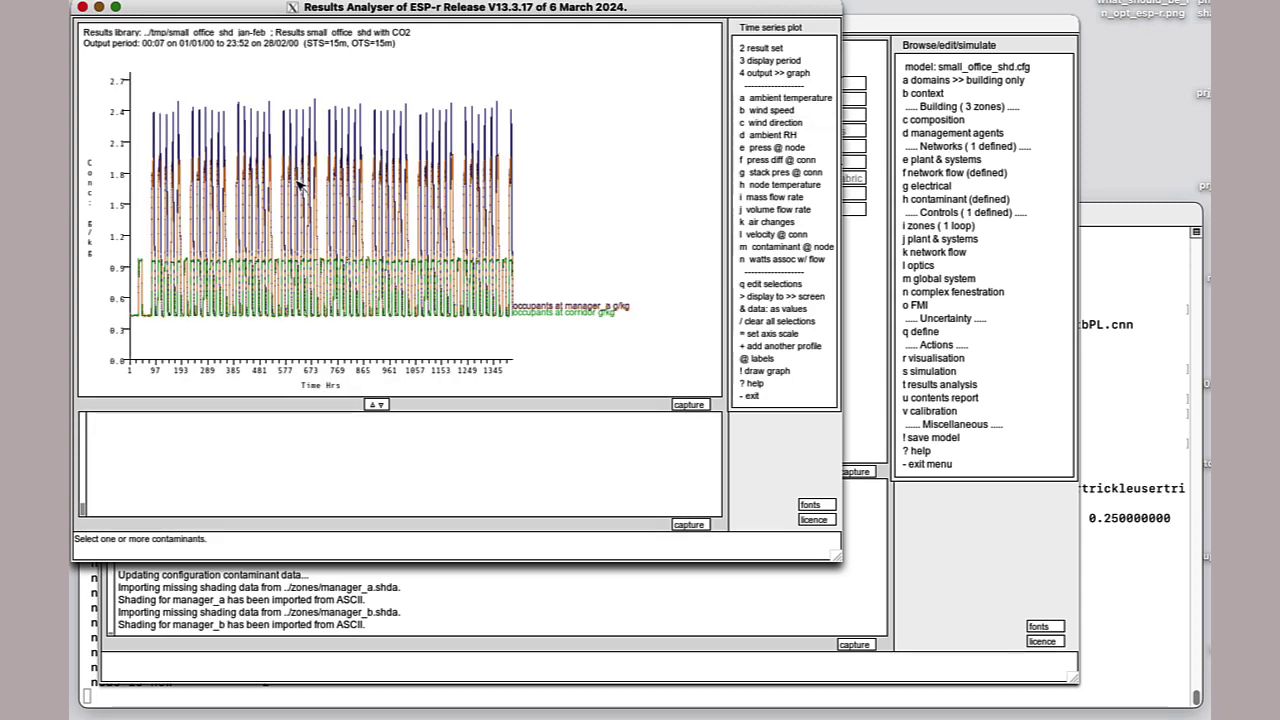
Change the display period to 1–28 January and redraw the concentration graph.
left_click(786, 60)
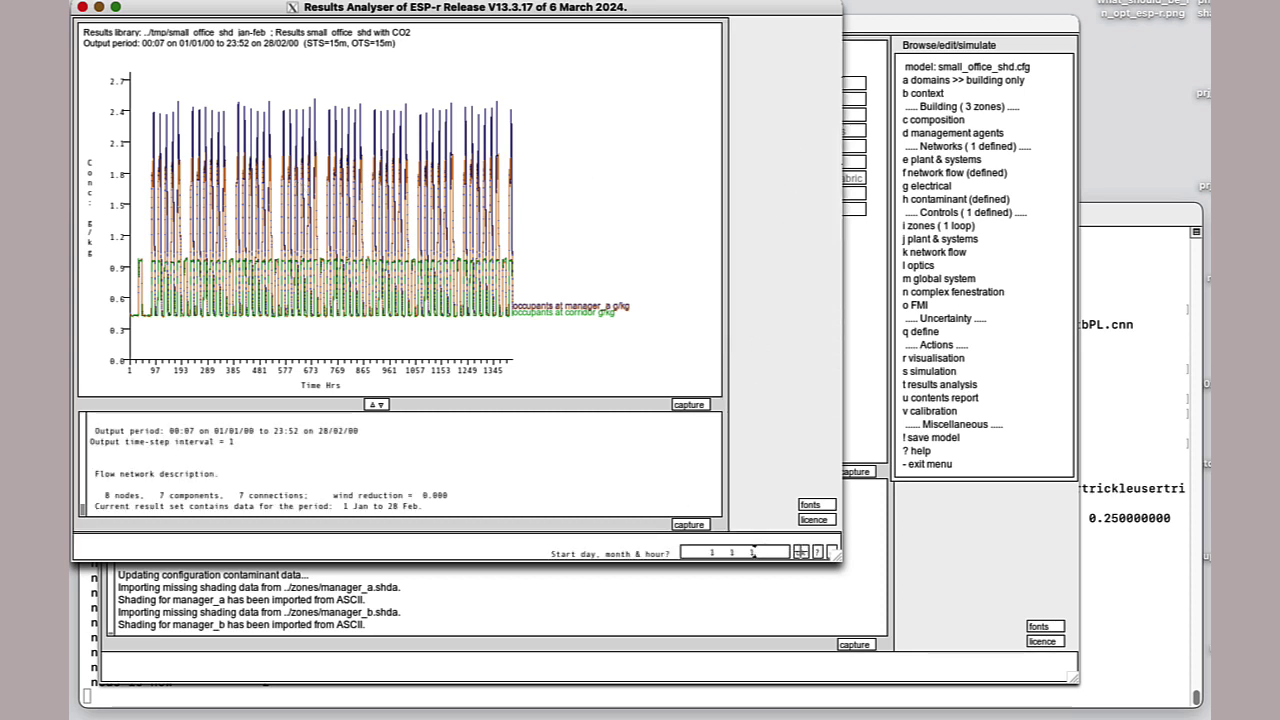
left_click(801, 552)
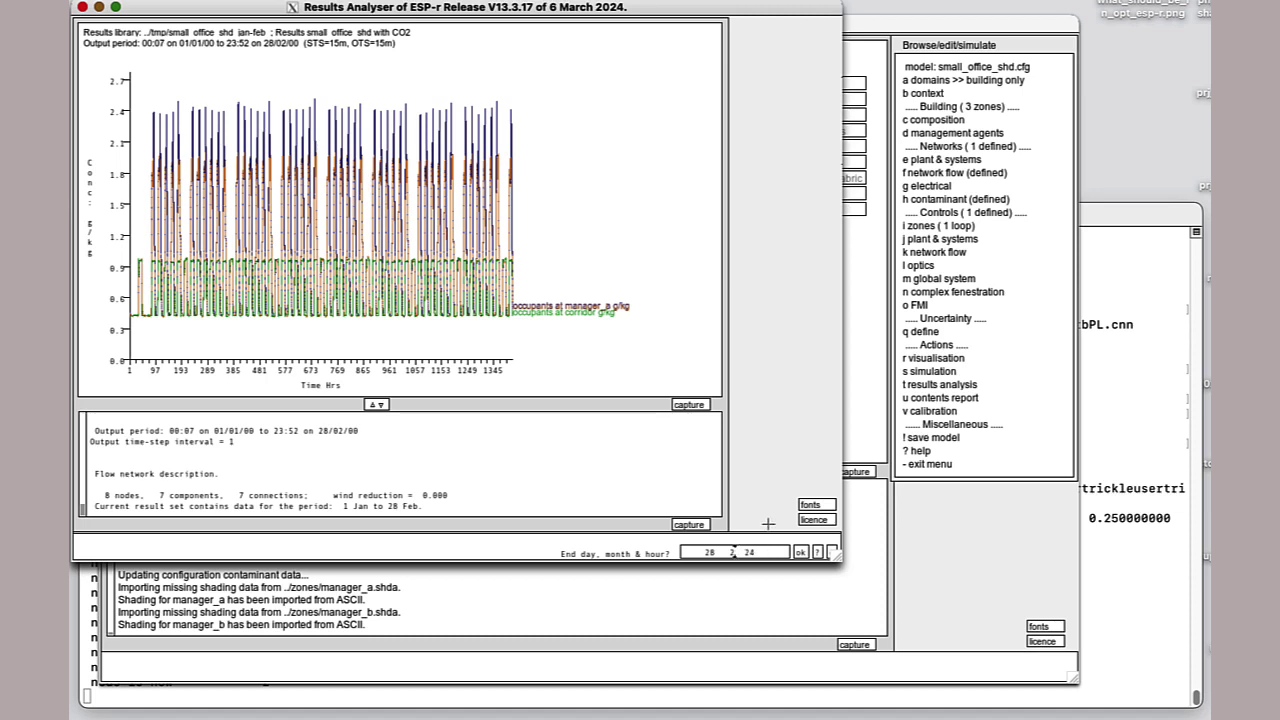
key("BackSpace")
type("1")
left_click(801, 552)
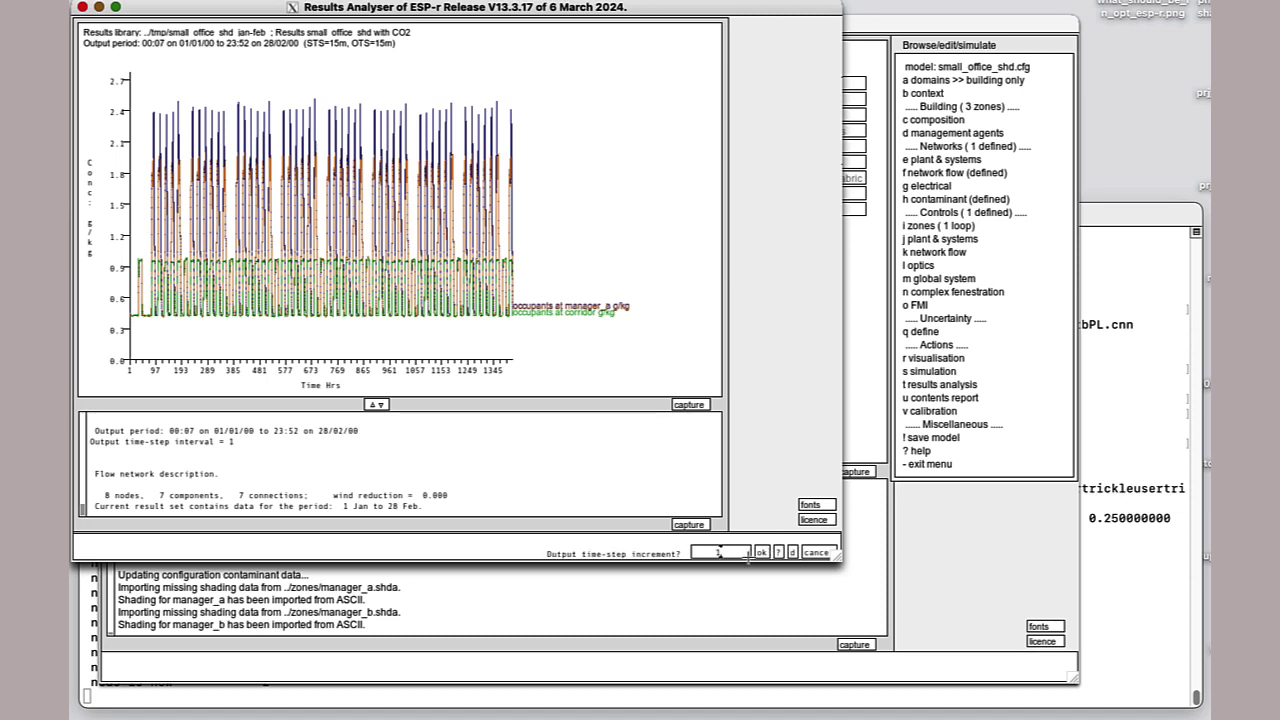
left_click(766, 371)
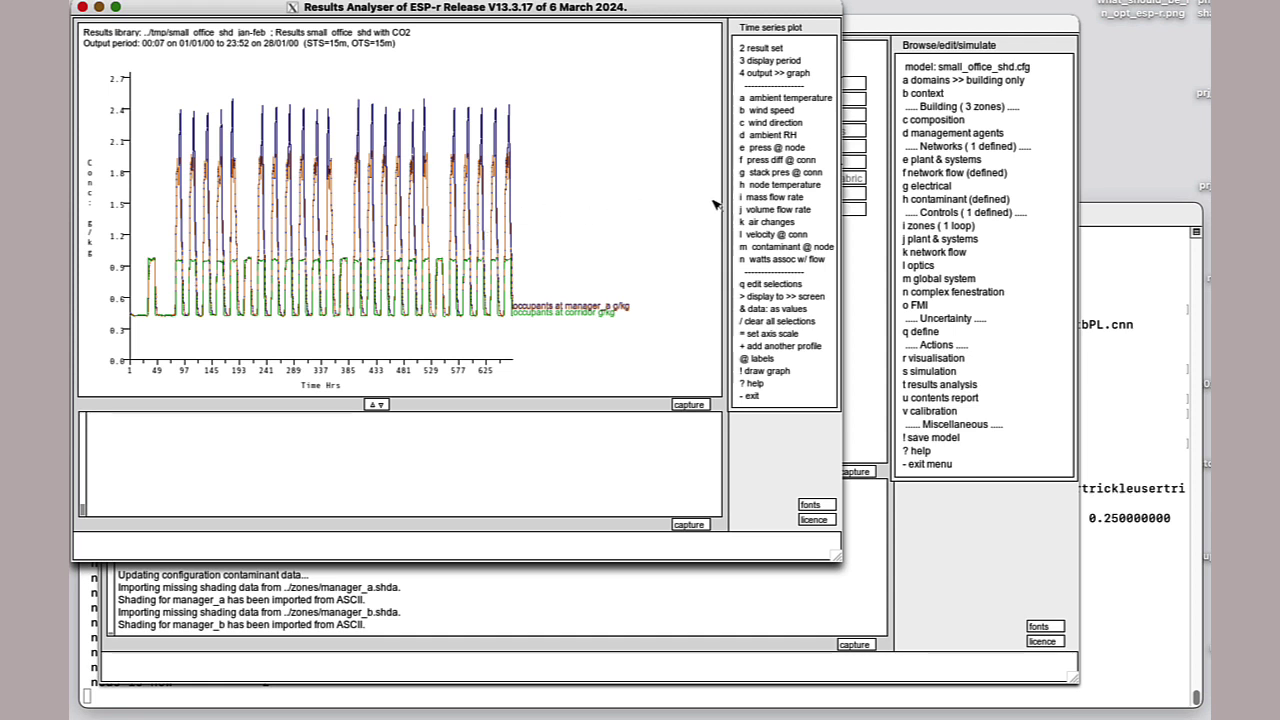
Redraw the CO2 graph for 1–7 January with a one-step interval, then back out of time-series plotting.
left_click(768, 60)
left_click(801, 552)
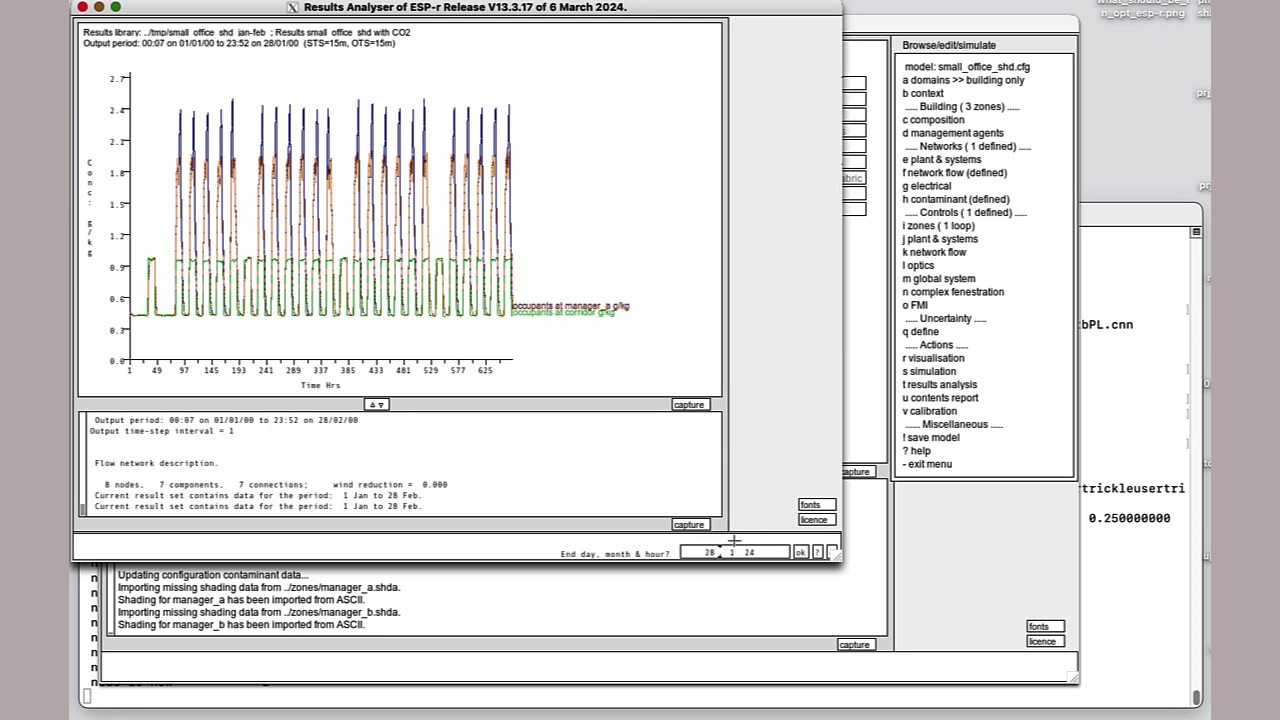
key("BackSpace")
key("BackSpace")
type("7")
left_click(800, 552)
left_click(762, 552)
left_click(768, 371)
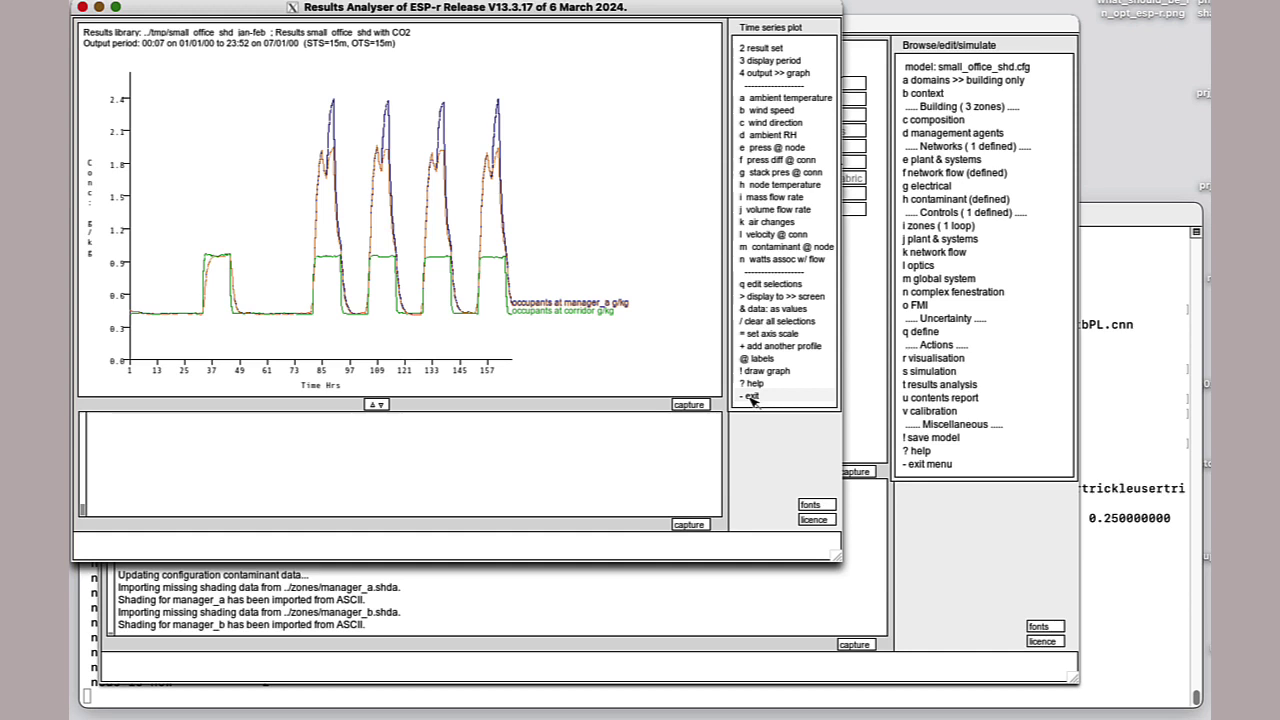
left_click(752, 397)
Close the results analyser, return to model management and quit the Project Manager.
left_click(778, 186)
left_click(778, 271)
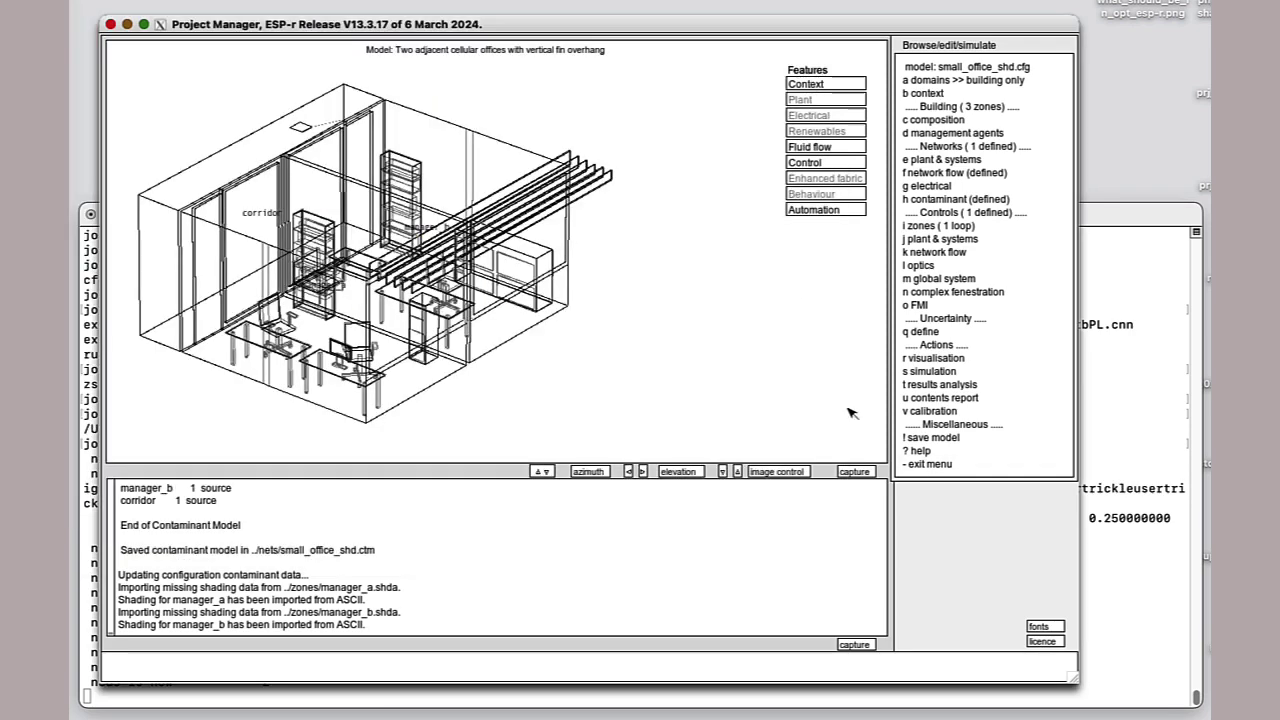
left_click(940, 465)
left_click(935, 466)
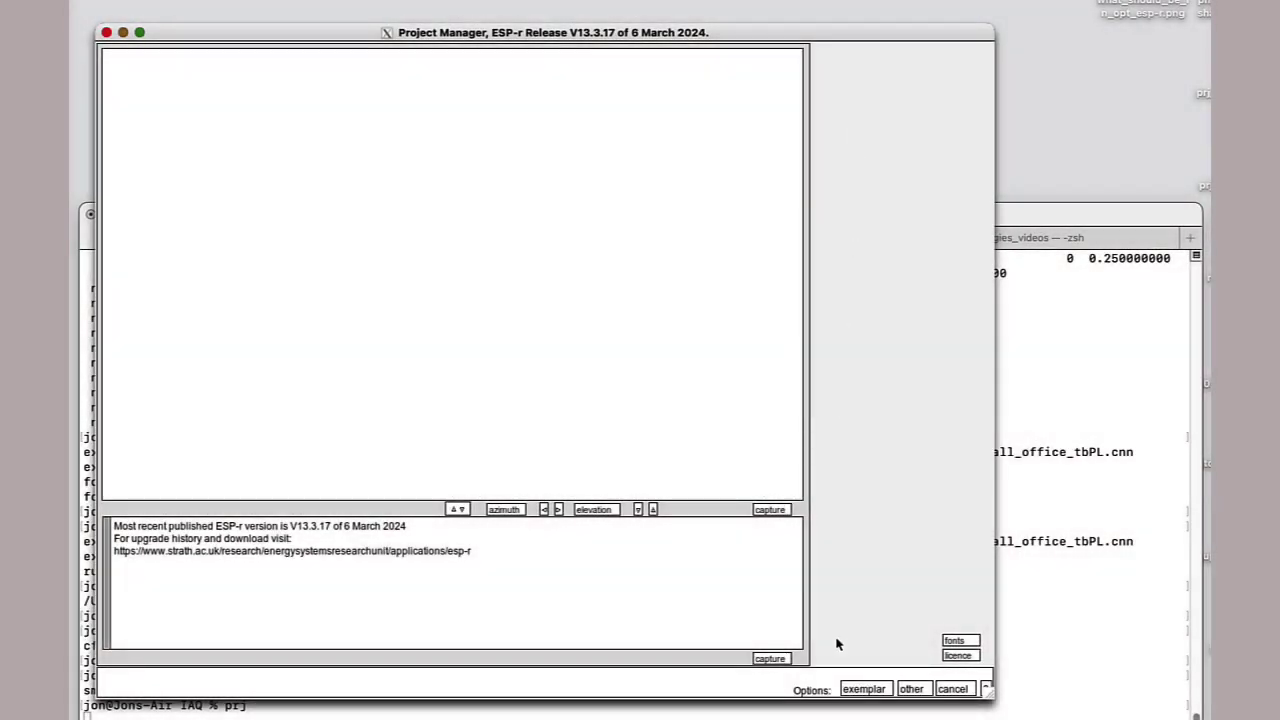
Copy the technical-features CO2-tracking IAQ-based MV controls exemplar into the IAQ/ folder and open it.
left_click(858, 690)
left_click(848, 101)
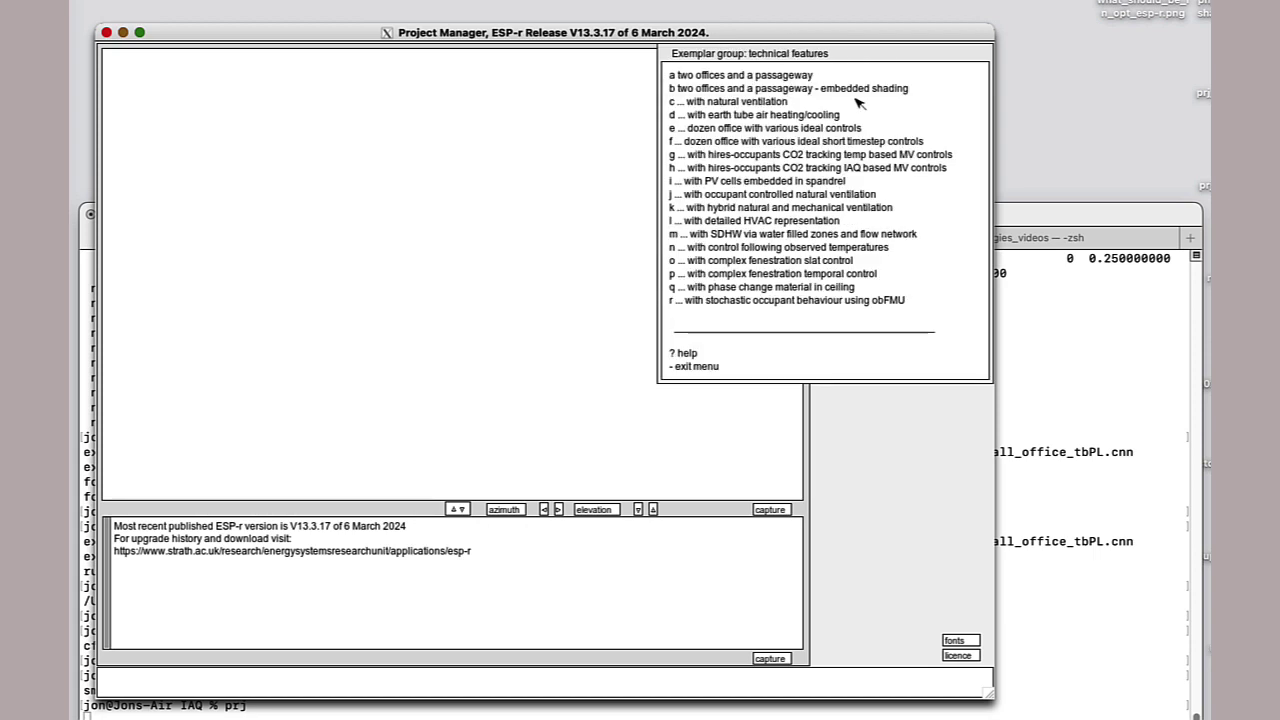
left_click(880, 170)
left_click(716, 367)
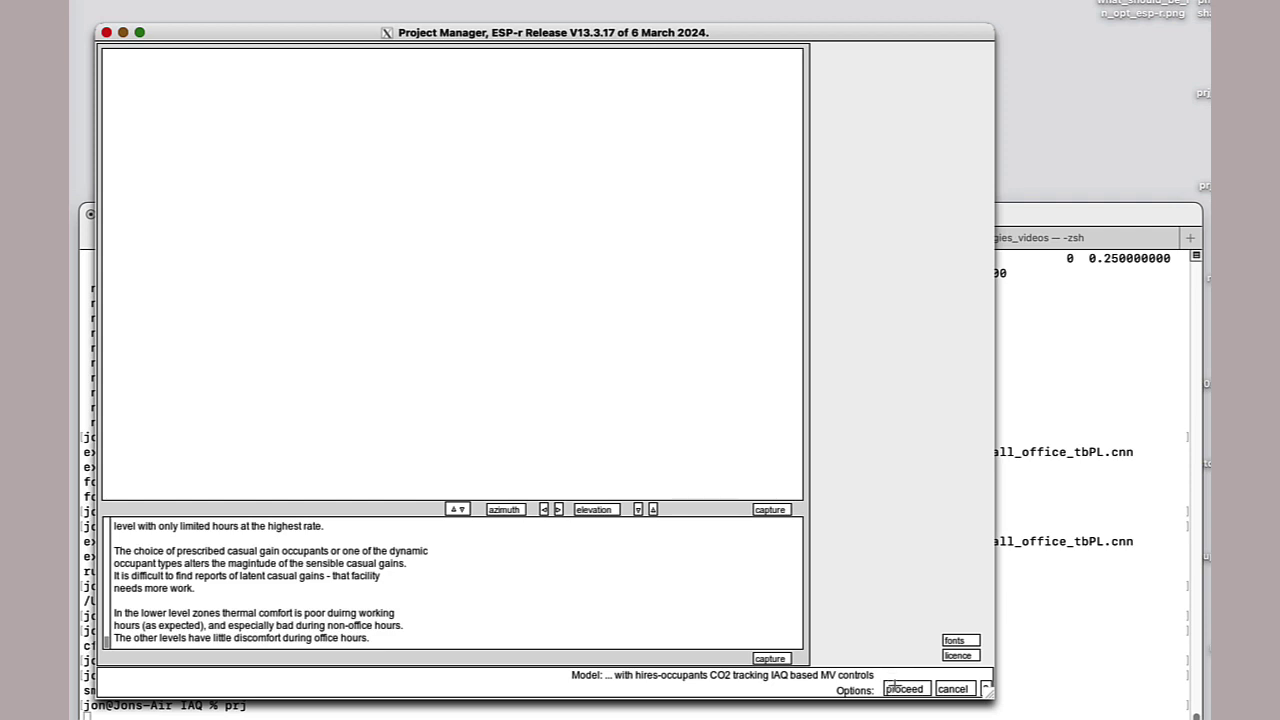
left_click(893, 688)
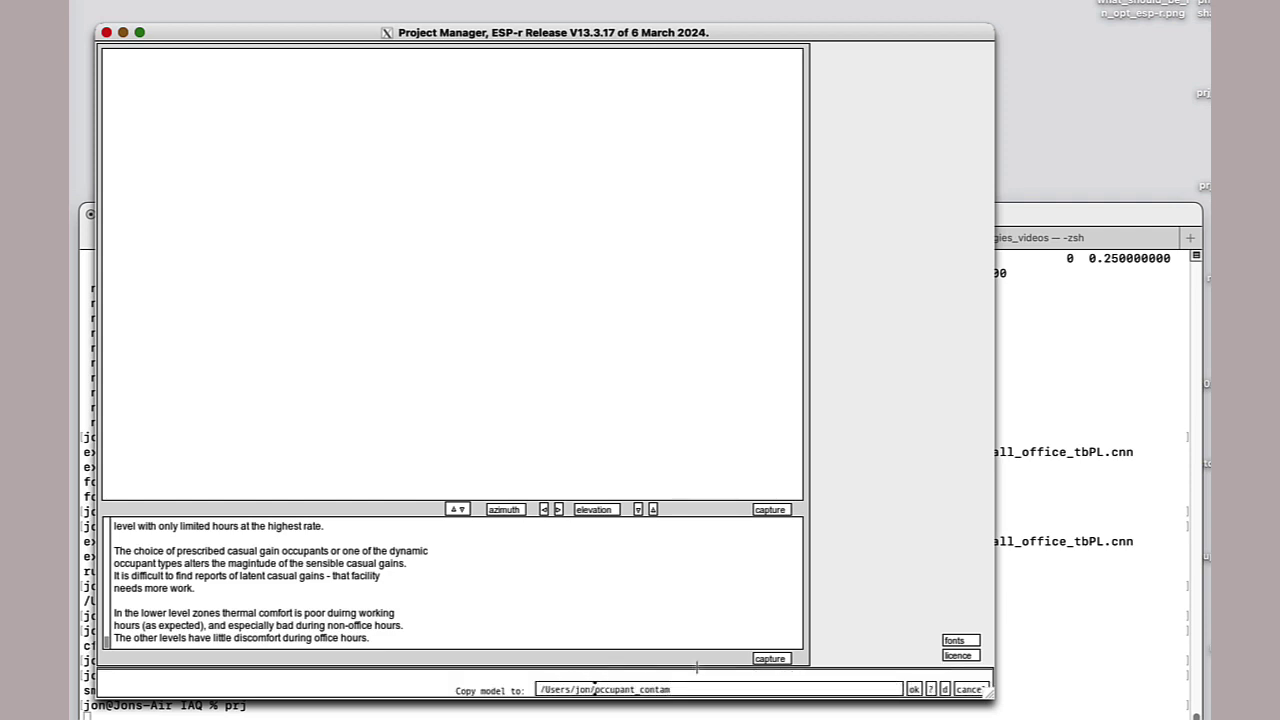
type("IAQ/")
left_click(916, 689)
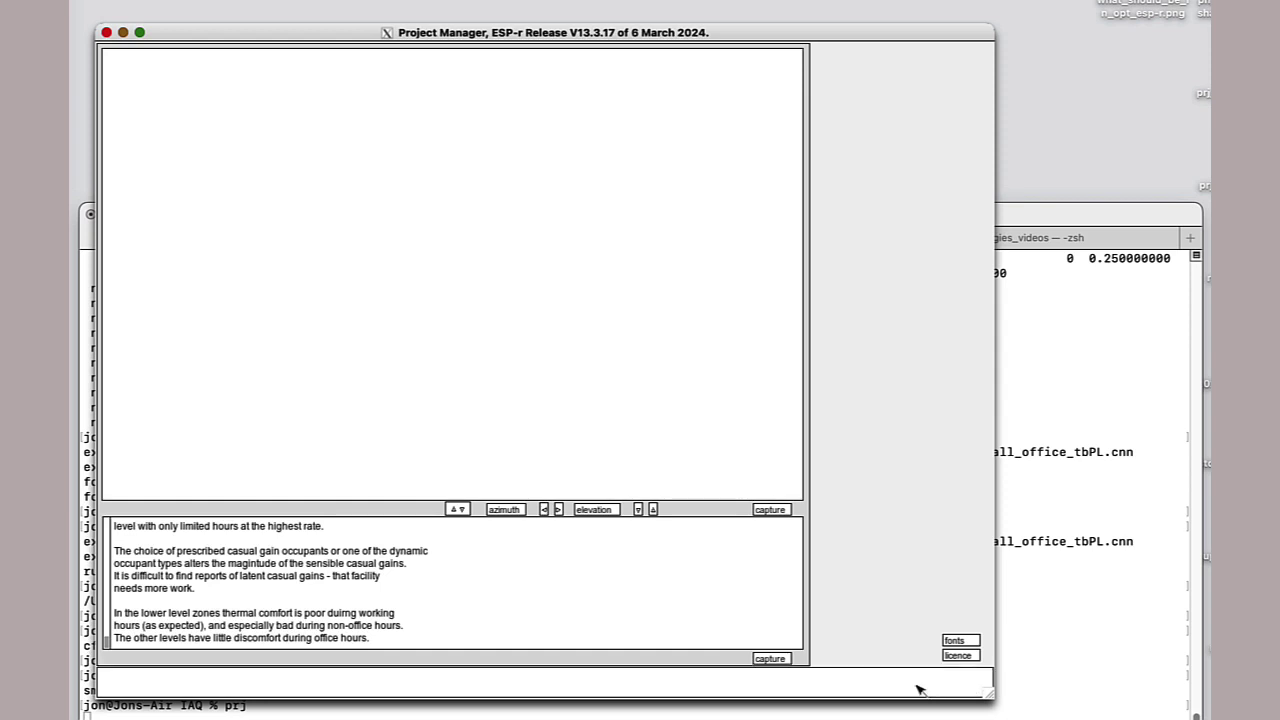
left_click(895, 689)
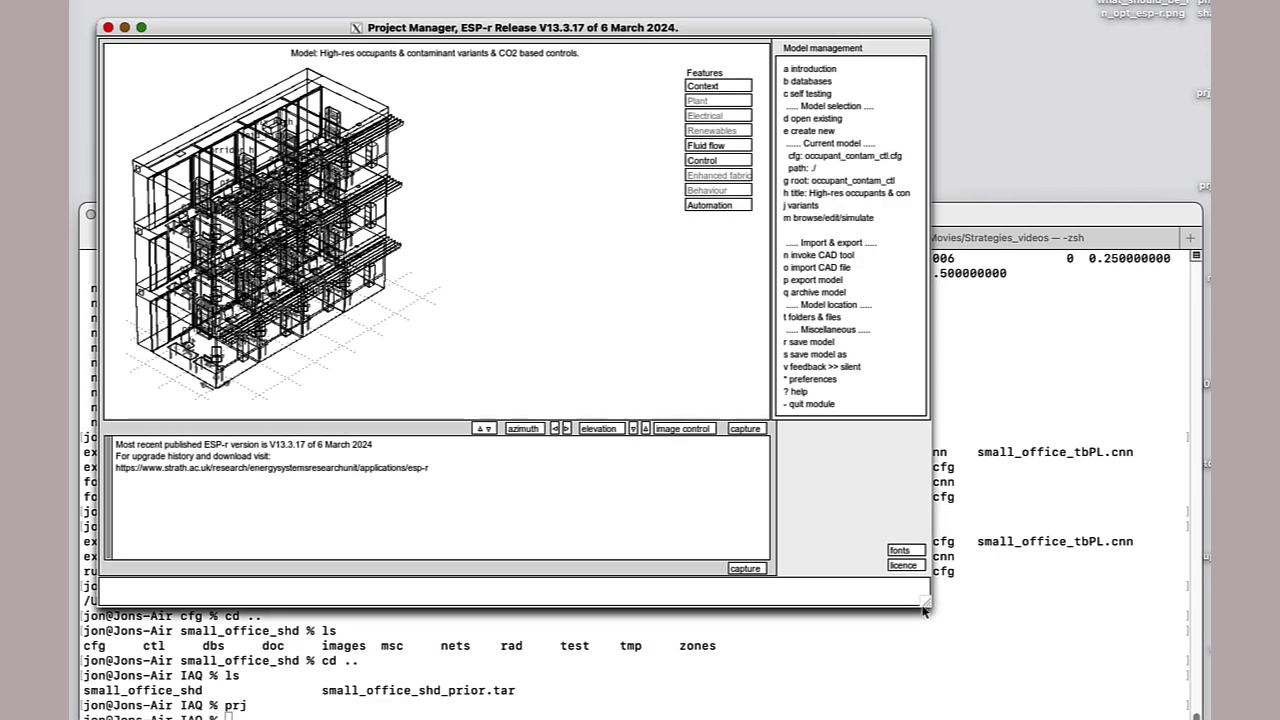
Enlarge the Project Manager window and open the occupant_contam_ctl model's building composition options.
left_click_drag(924, 611, 1058, 700)
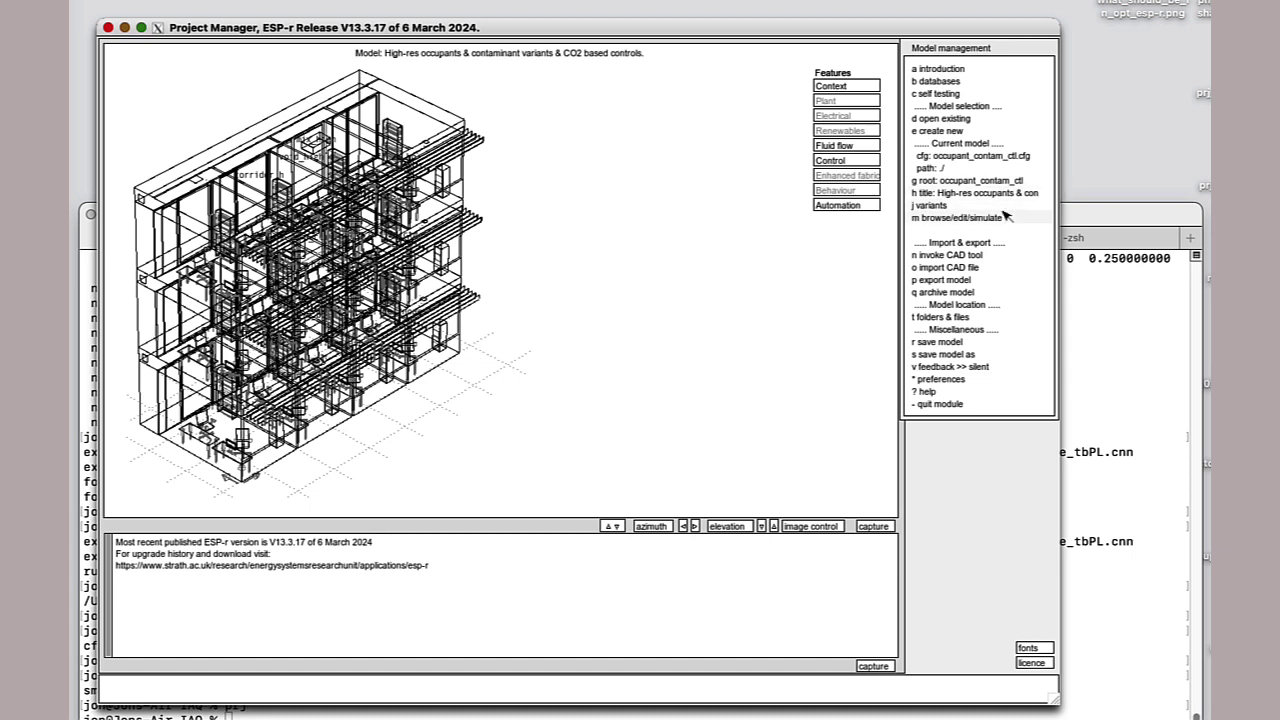
left_click(968, 218)
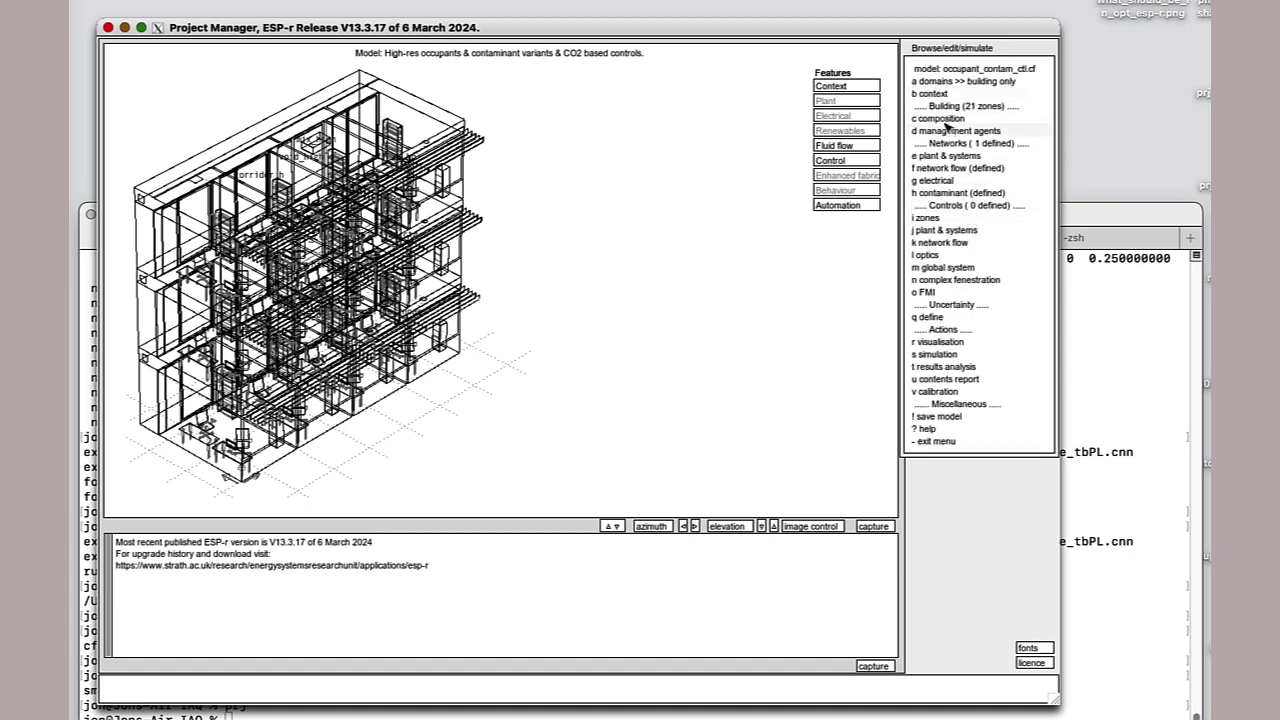
left_click(946, 119)
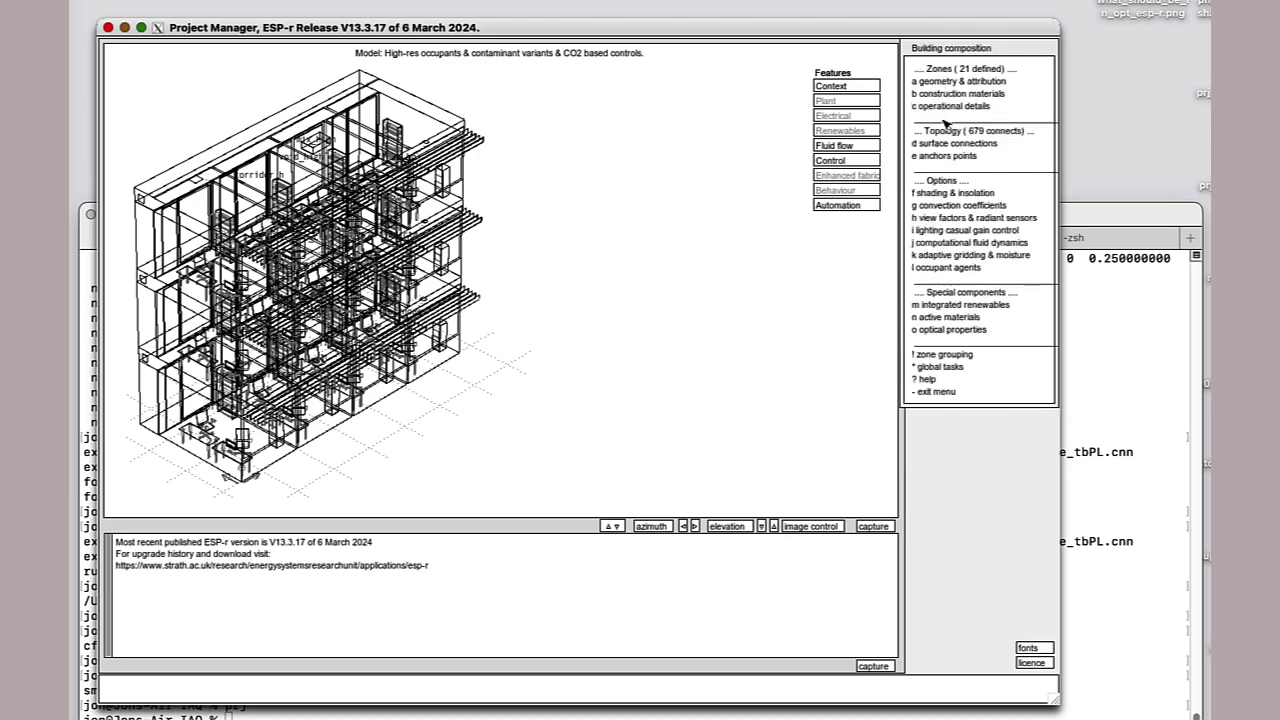